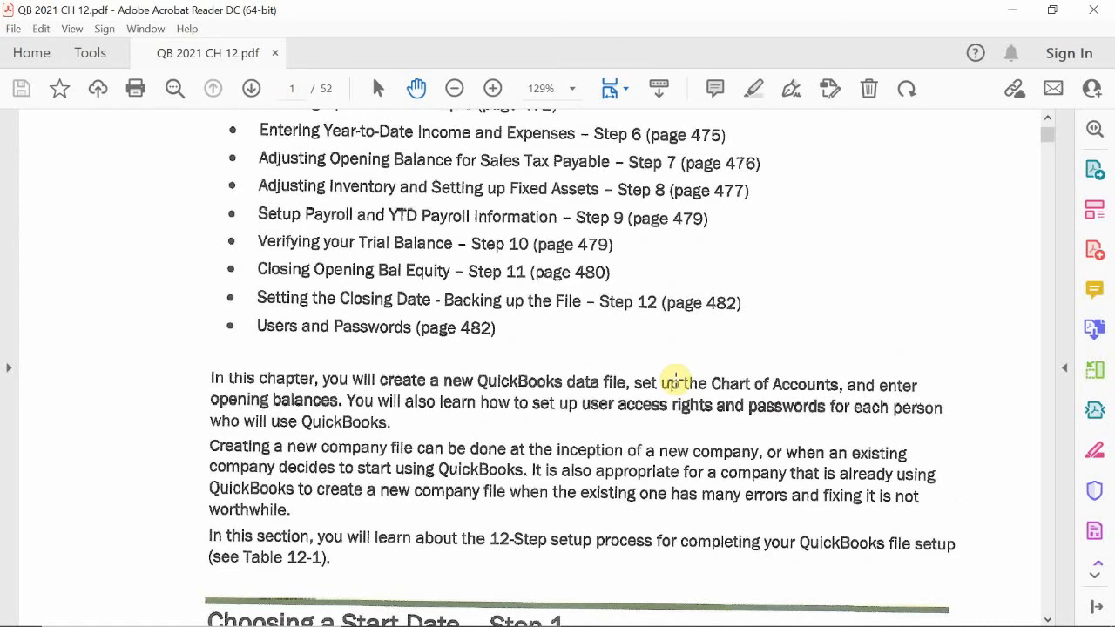
- Scroll the chapter PDF past Choosing a Start Date to page 446's 12-Step Setup Checklist
scroll(675, 379, down, 2)
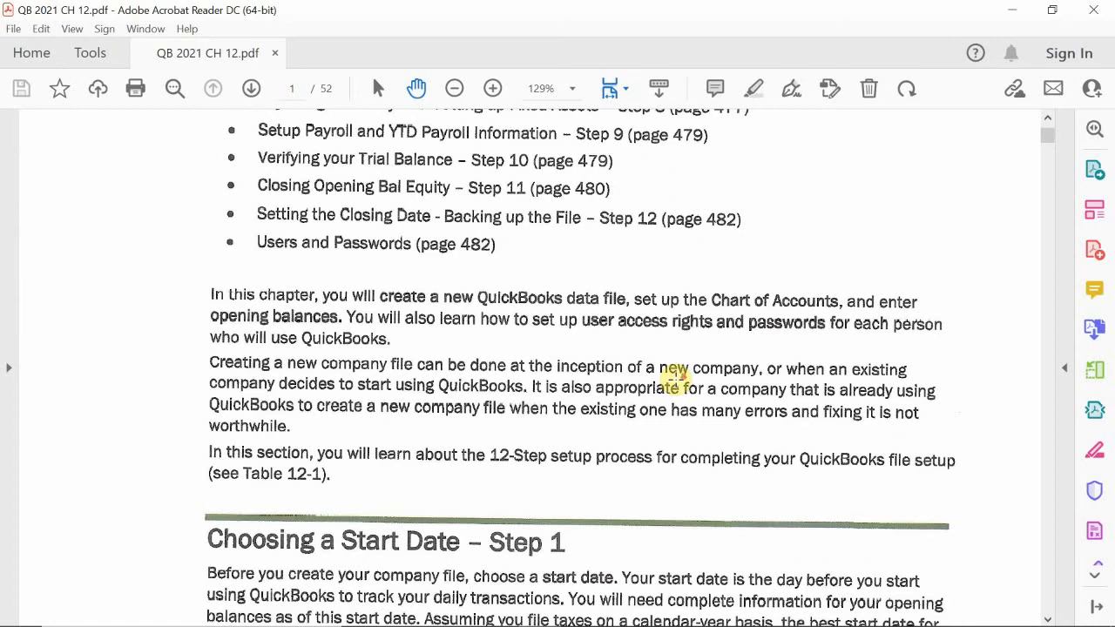
scroll(675, 378, down, 1)
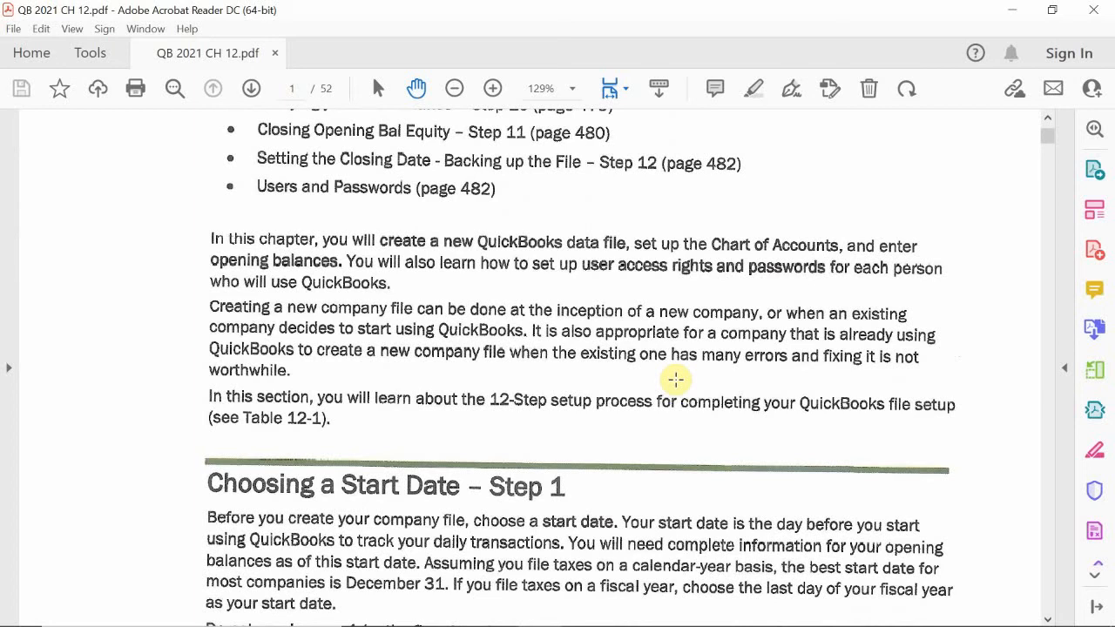
scroll(675, 379, down, 4)
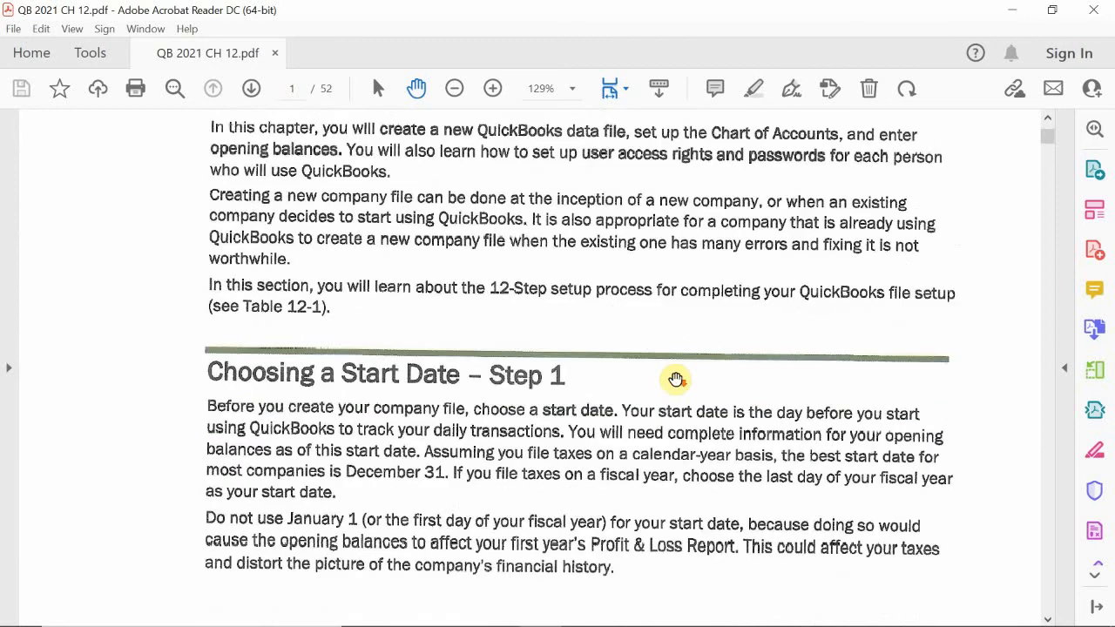
scroll(675, 379, down, 4)
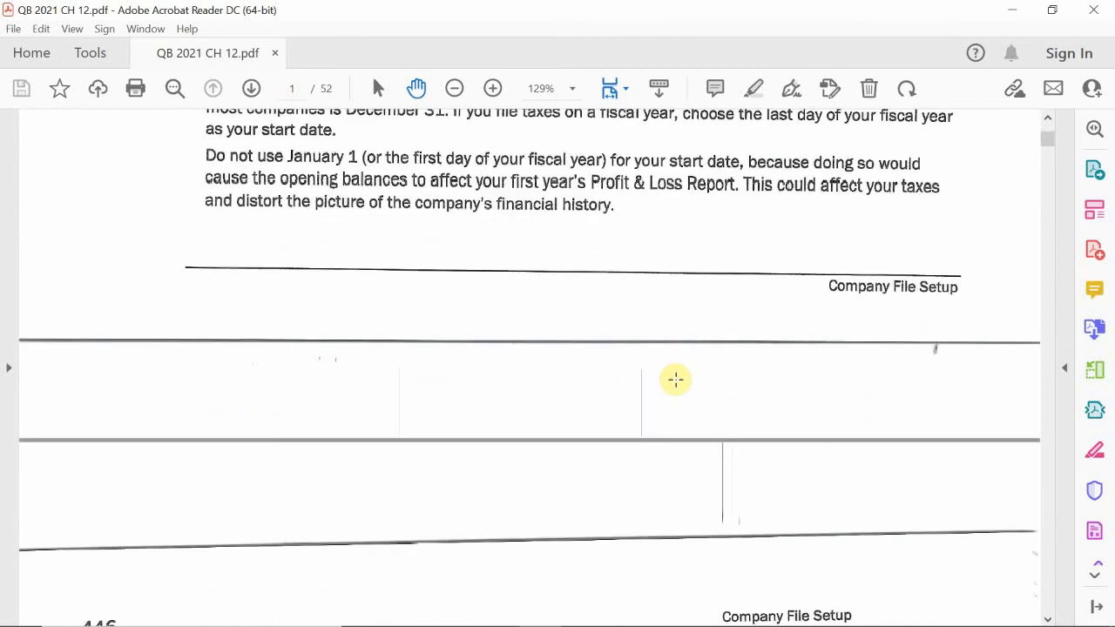
scroll(675, 379, down, 4)
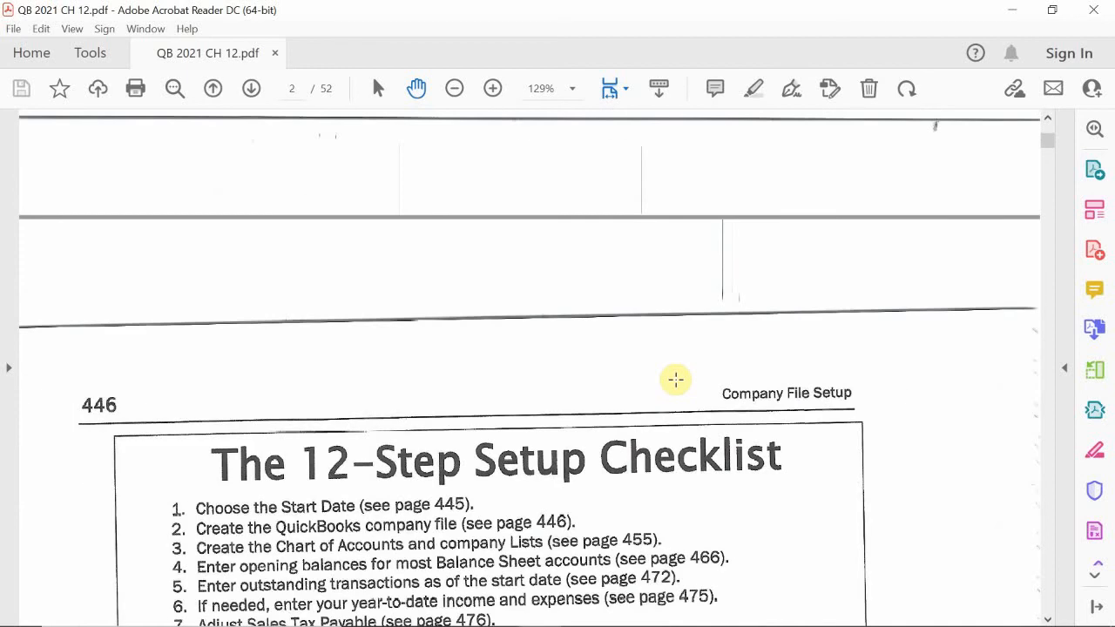
- Adjust the PDF view so all of Table 12-1 and the paragraph below it are visible
scroll(675, 379, down, 4)
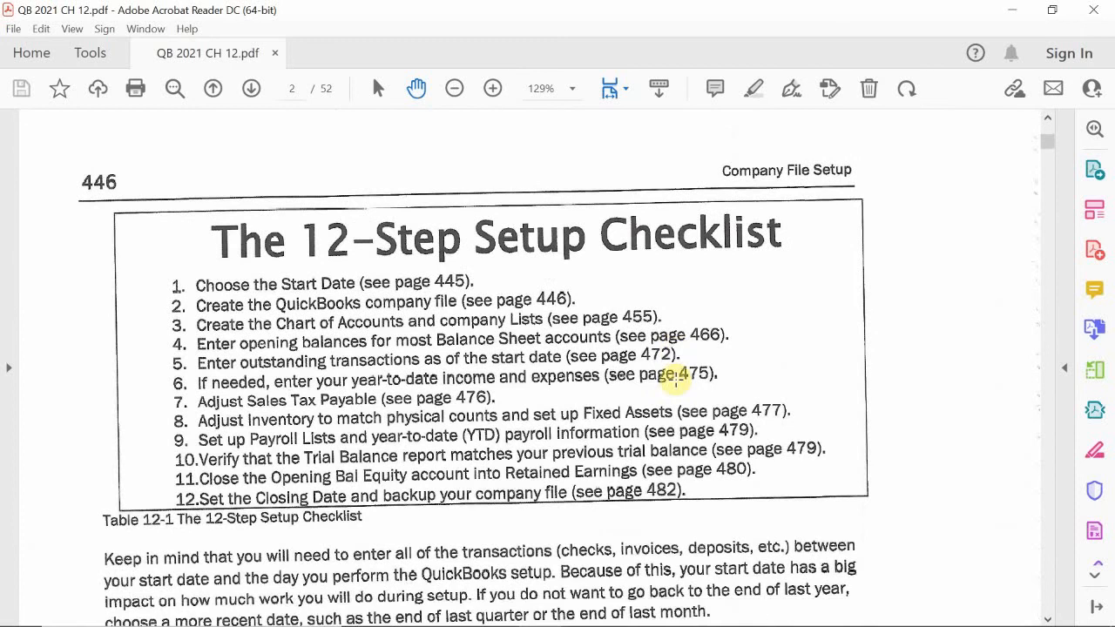
scroll(675, 379, up, 3)
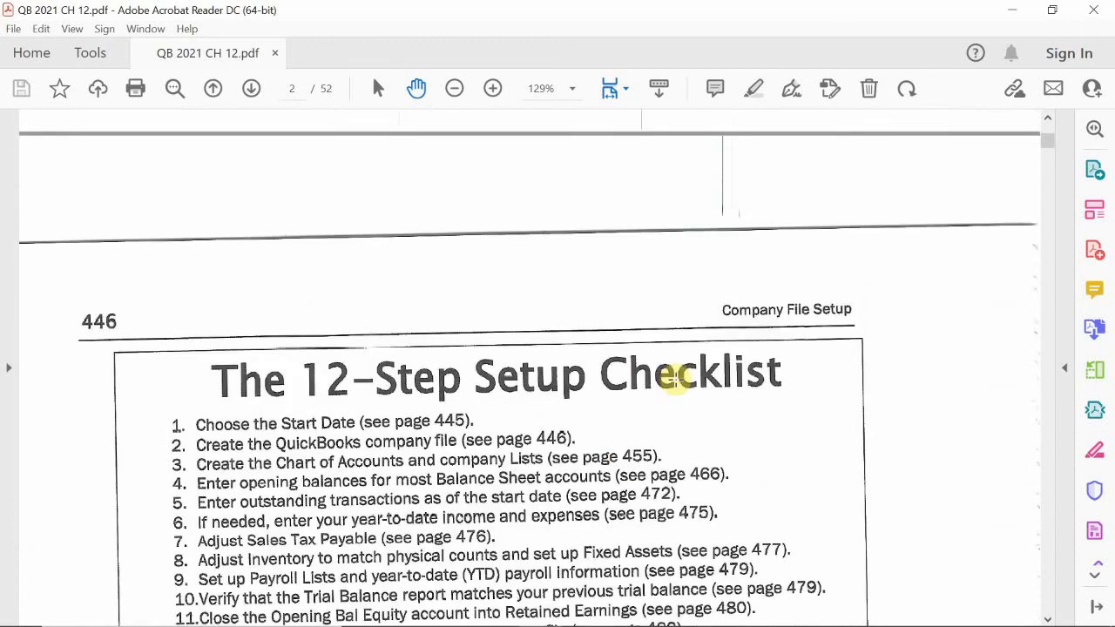
scroll(677, 376, down, 3)
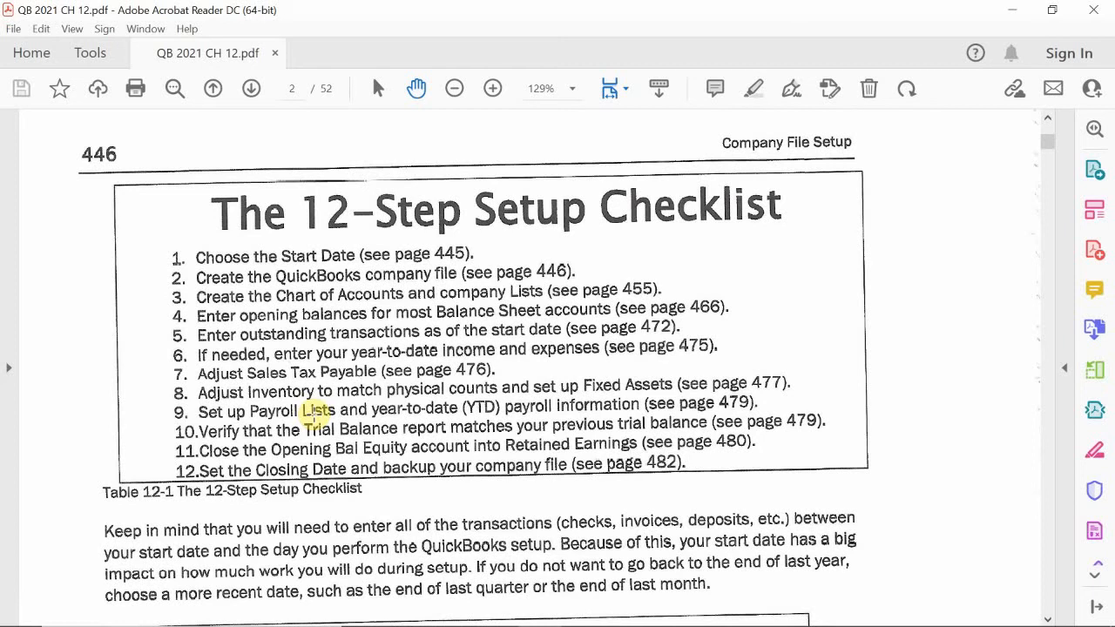
mouse_move(114, 613)
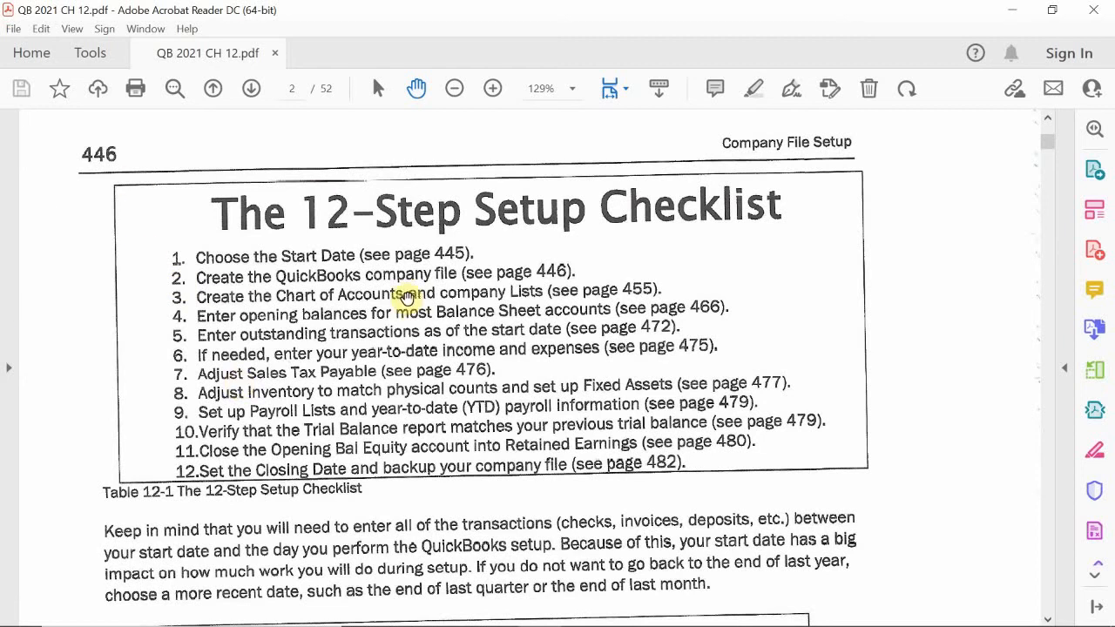
scroll(416, 319, down, 2)
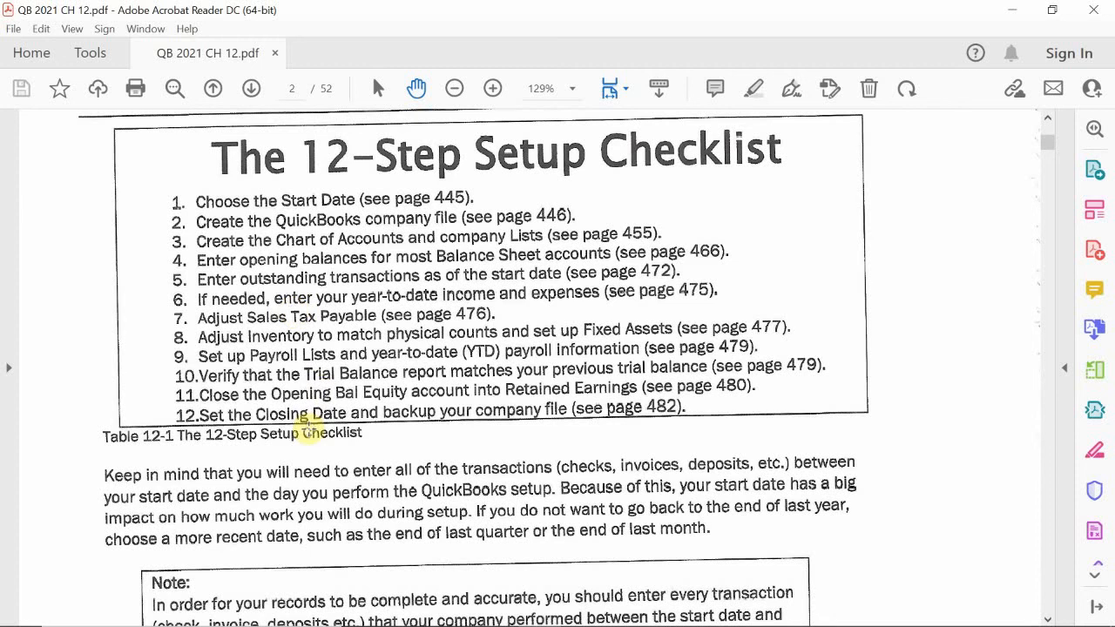
- Scroll up to bring the full checklist table, with page references 445 to 482, into view
scroll(309, 426, up, 1)
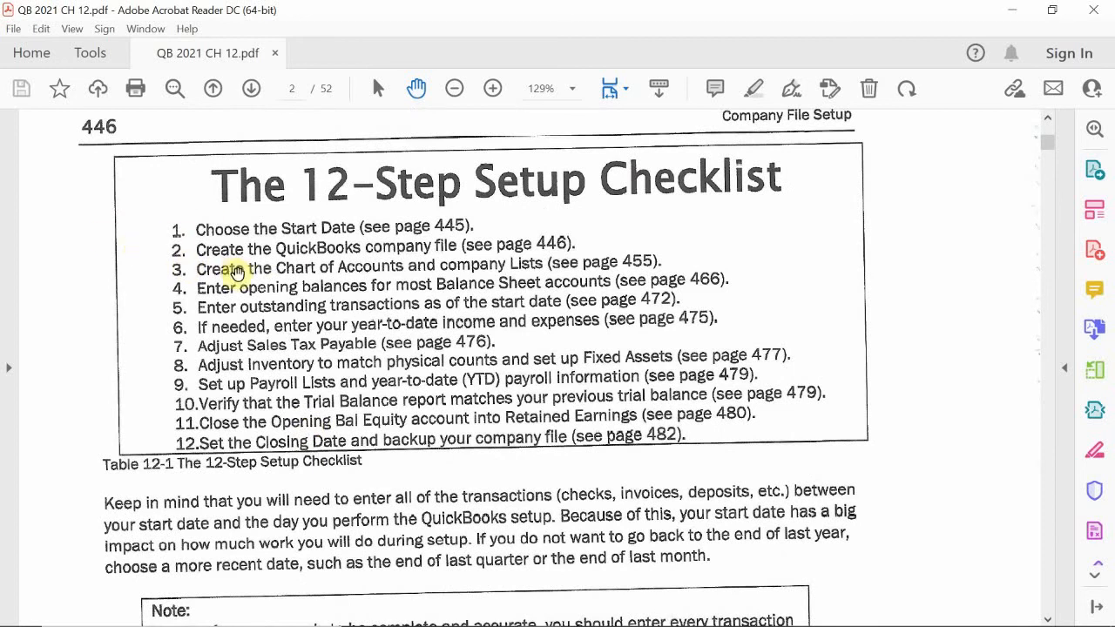
scroll(398, 395, up, 2)
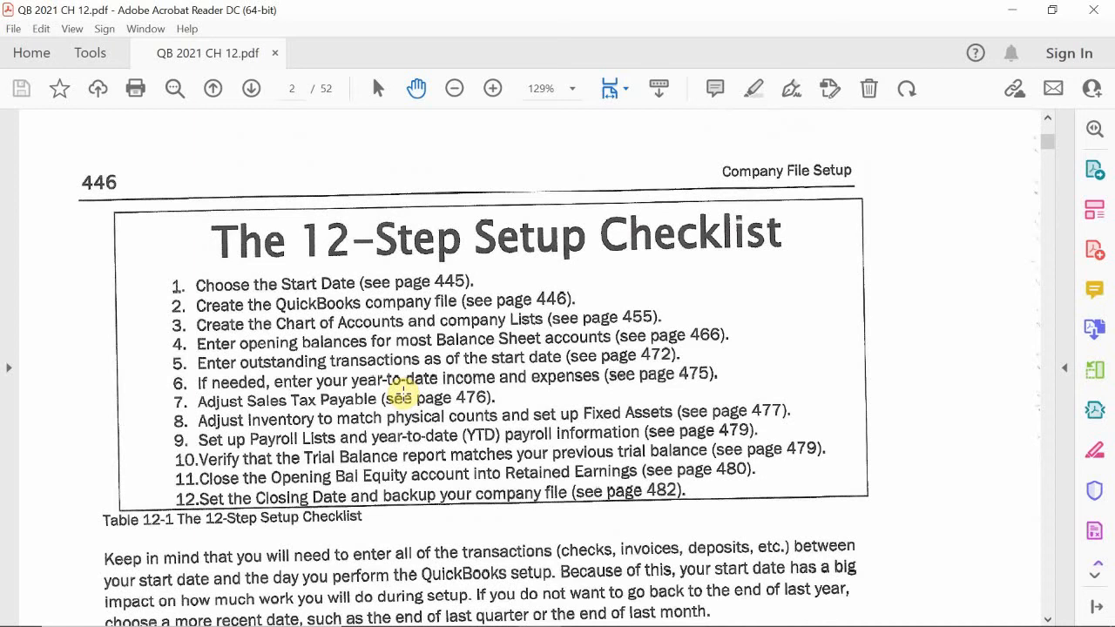
- Scroll up to the 'Choosing a Start Date – Step 1' section on page 1
scroll(282, 378, up, 1)
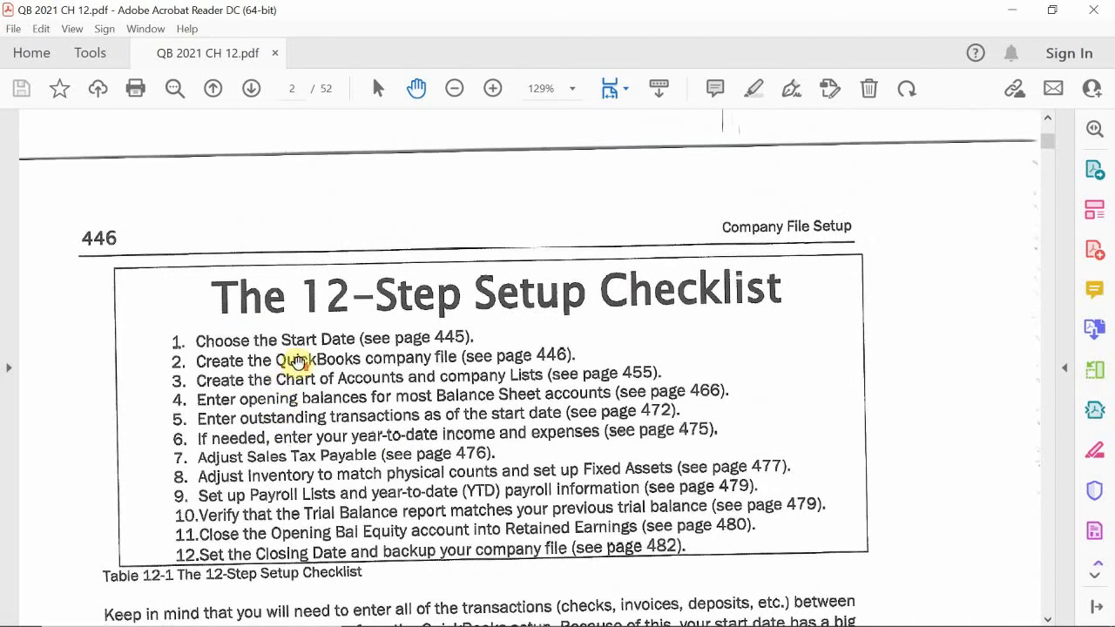
scroll(297, 360, up, 8)
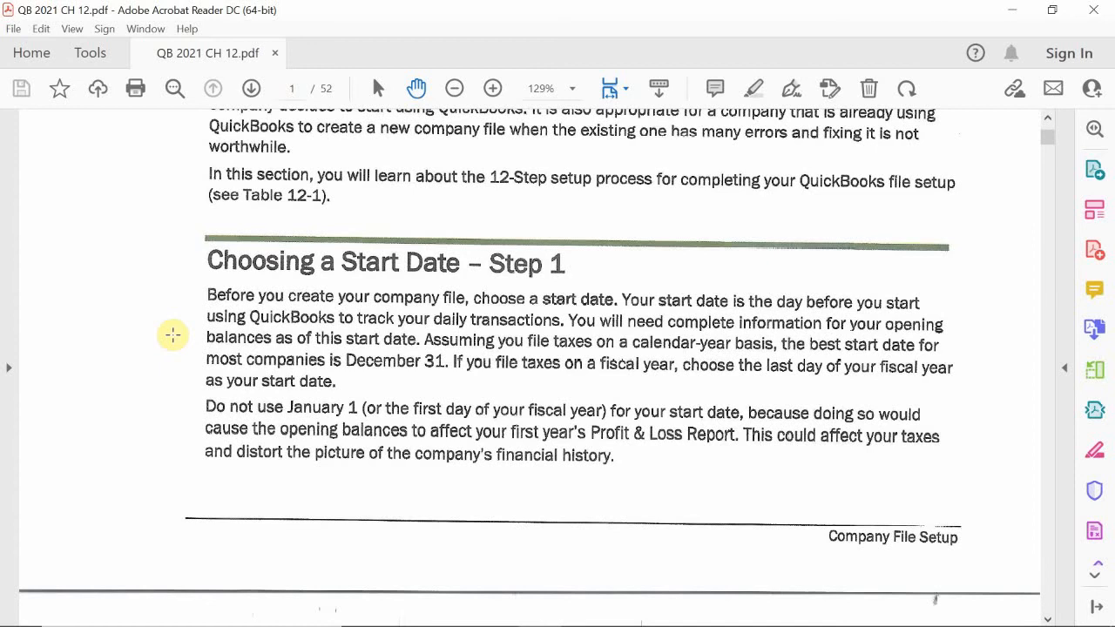
- Scroll down to the start-date Note and the 'Creating the Company File – Step 2' heading
scroll(273, 346, down, 3)
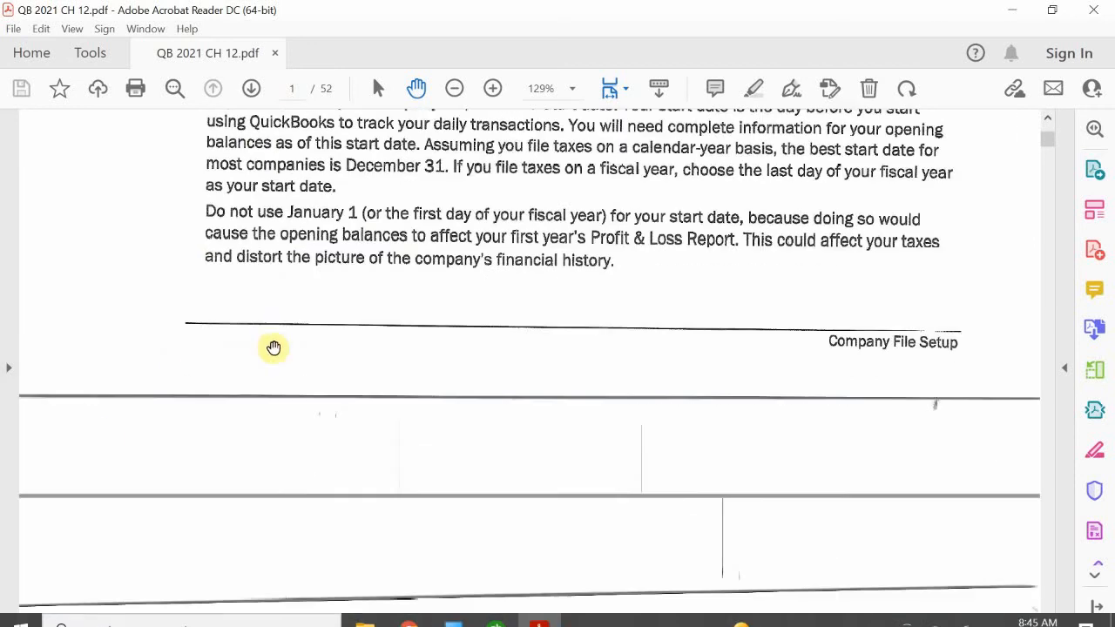
scroll(274, 347, down, 10)
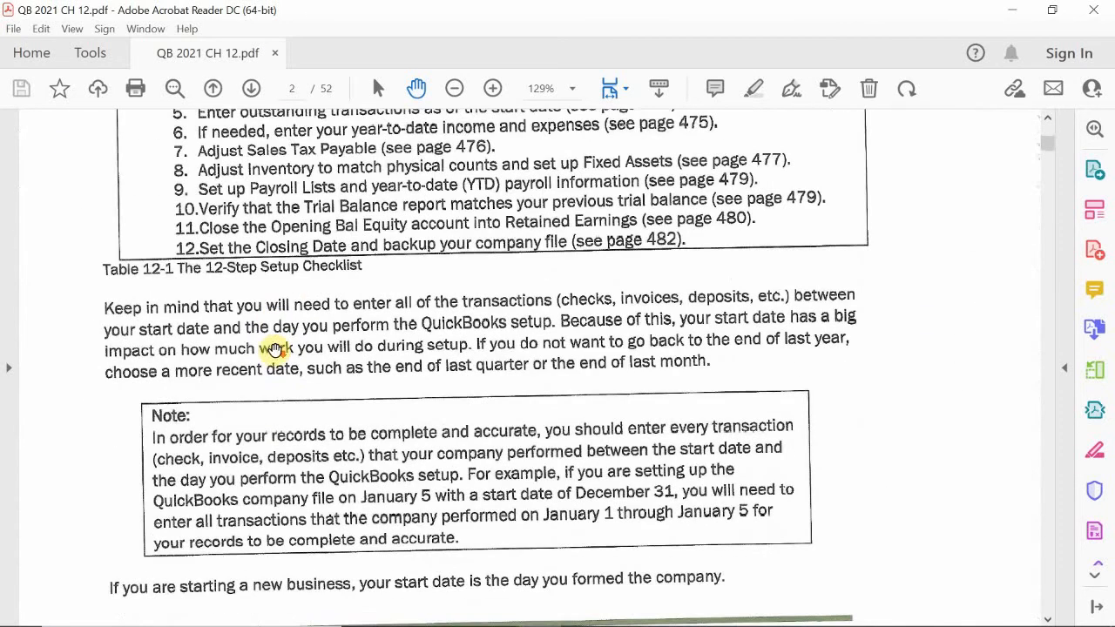
scroll(274, 347, down, 3)
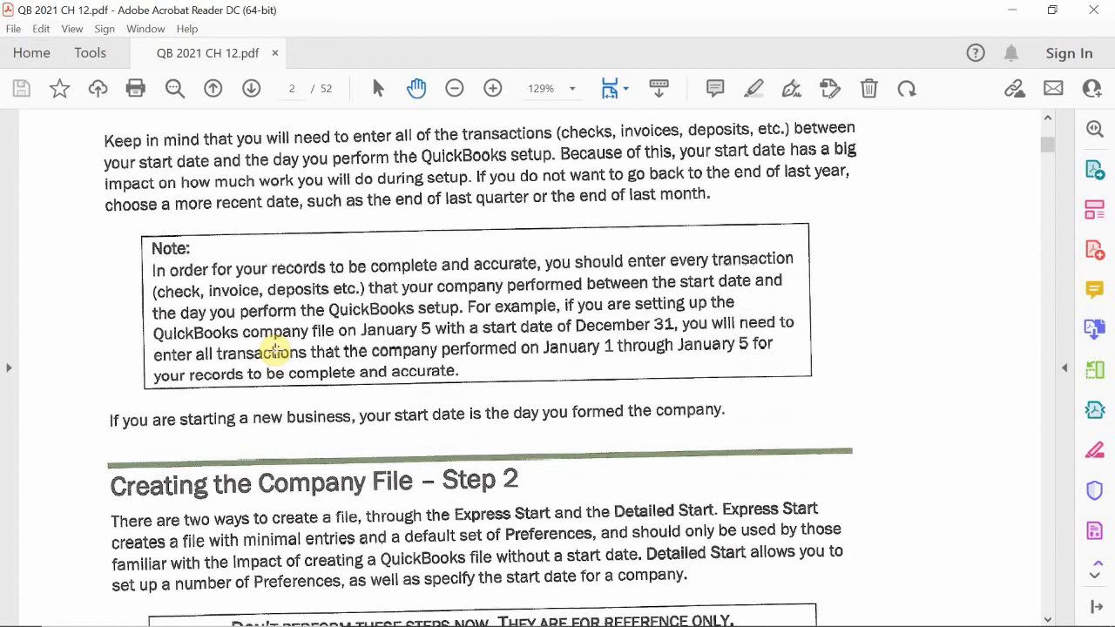
- Scroll past Express Start and Figure 12-1 to page 447 on Express versus Detailed Start
scroll(274, 350, down, 5)
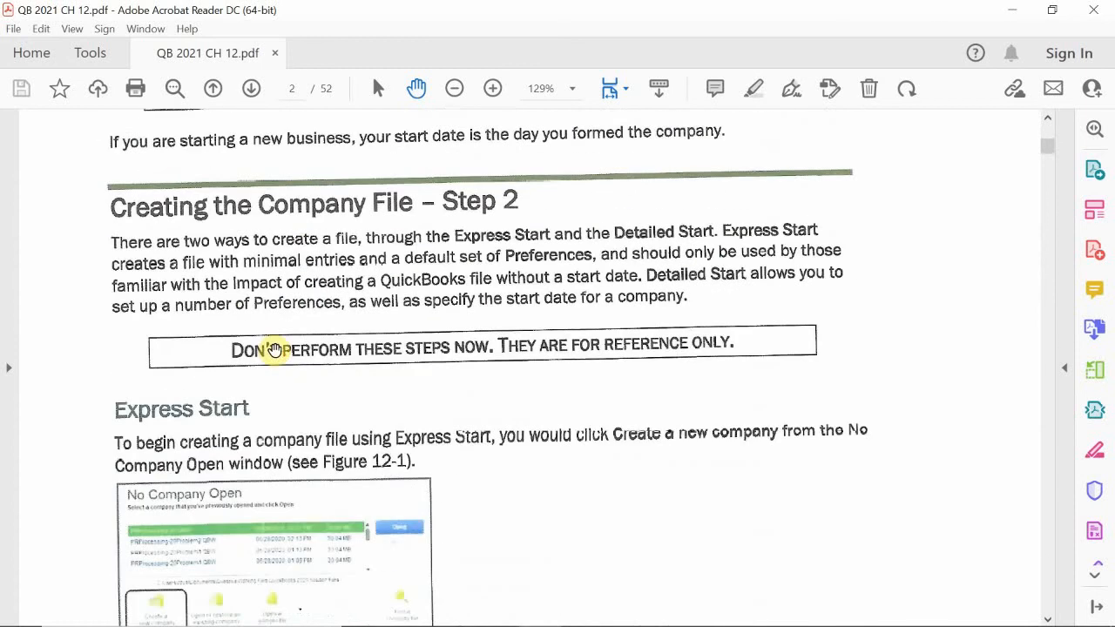
scroll(274, 350, down, 1)
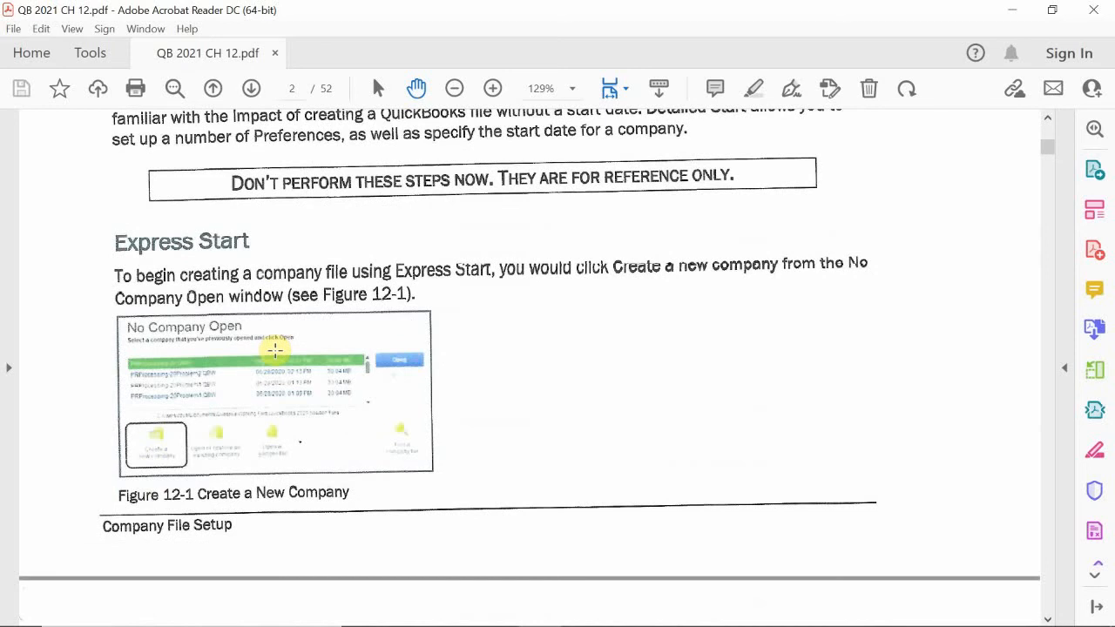
scroll(348, 431, down, 3)
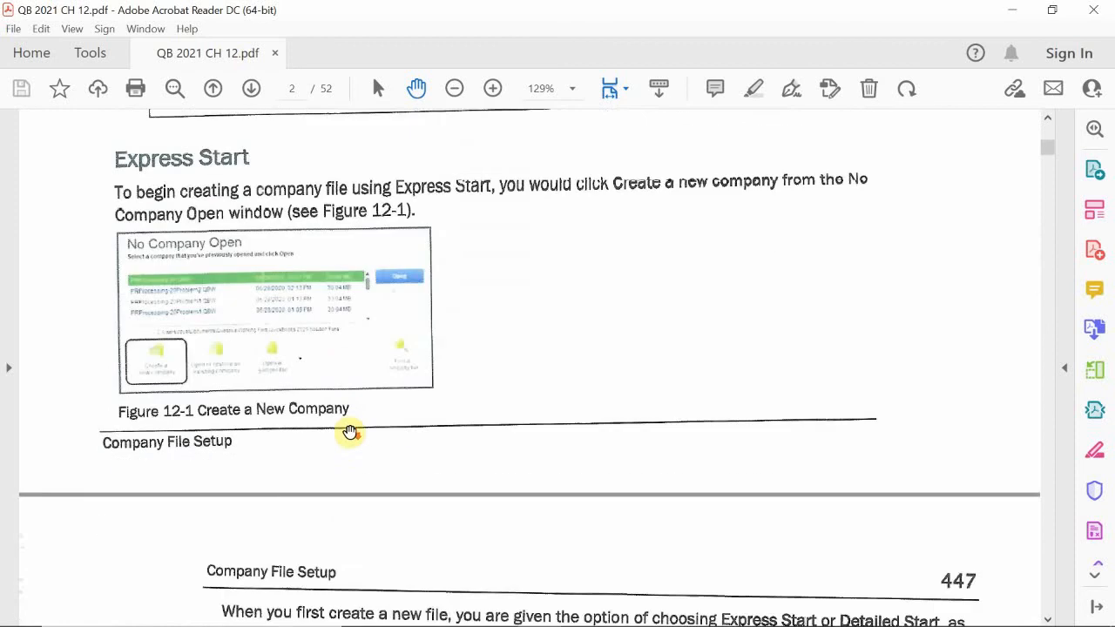
scroll(348, 430, down, 1)
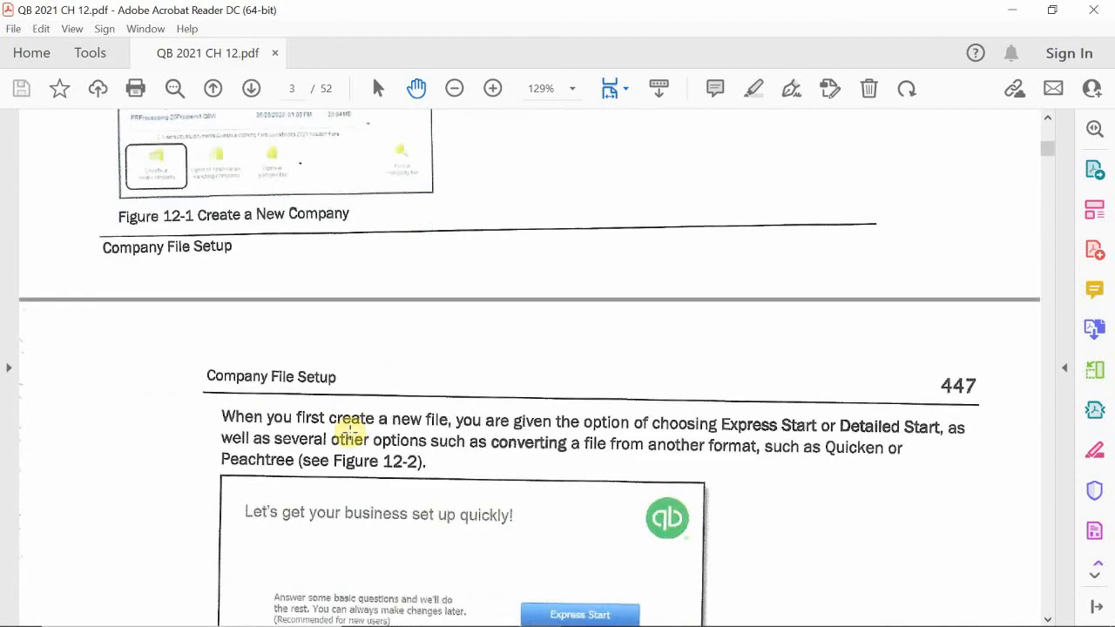
- Switch to QuickBooks and choose Create a new company from the No Company Open window
mouse_move(468, 619)
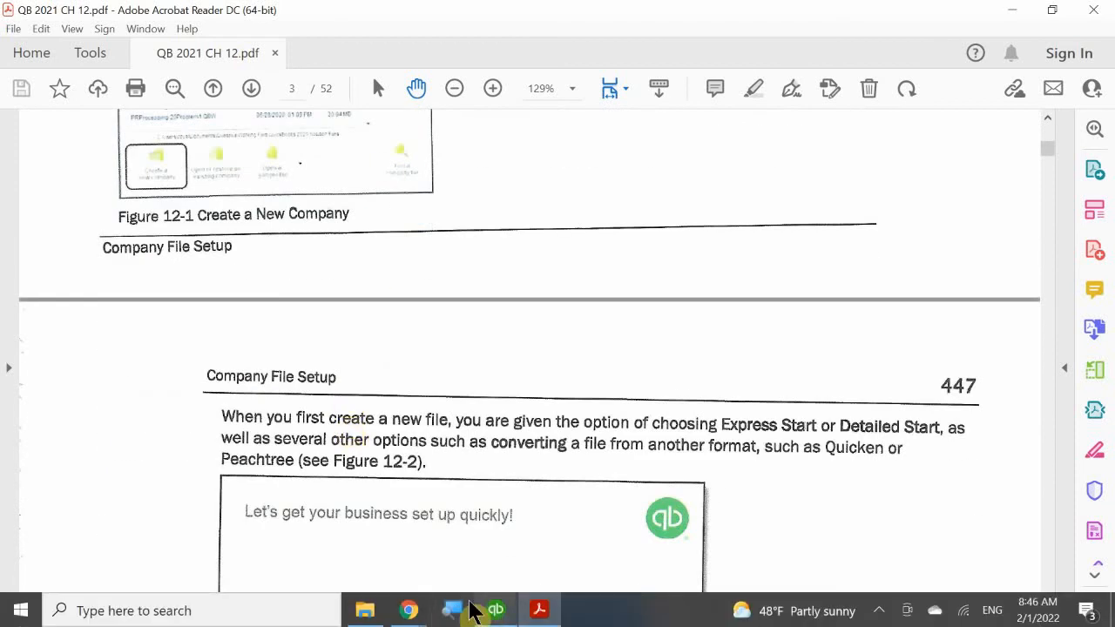
click(495, 609)
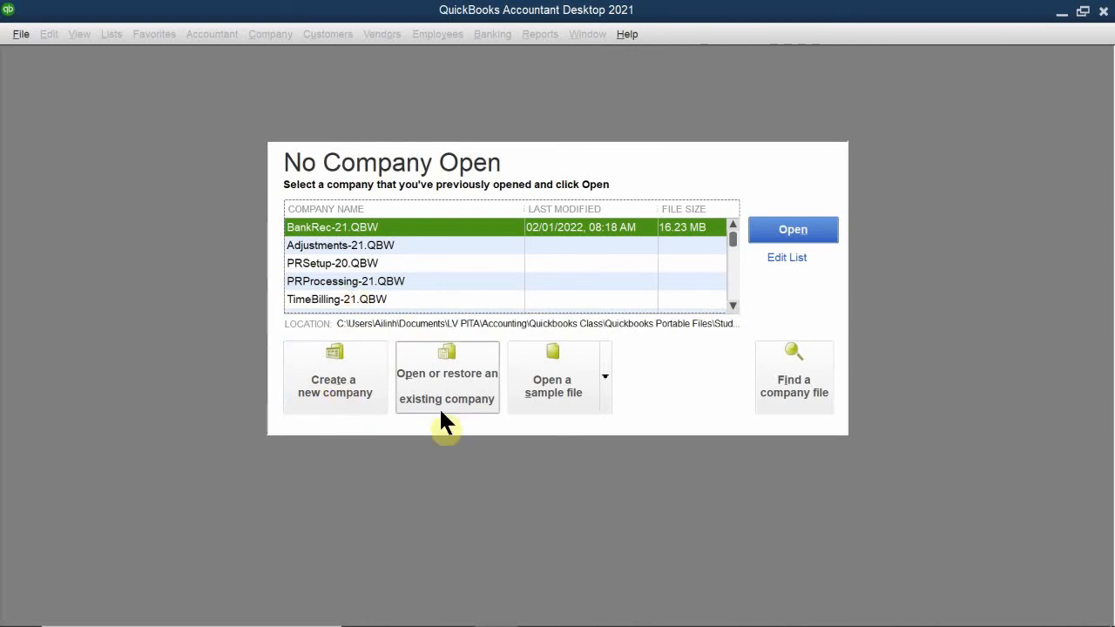
click(336, 379)
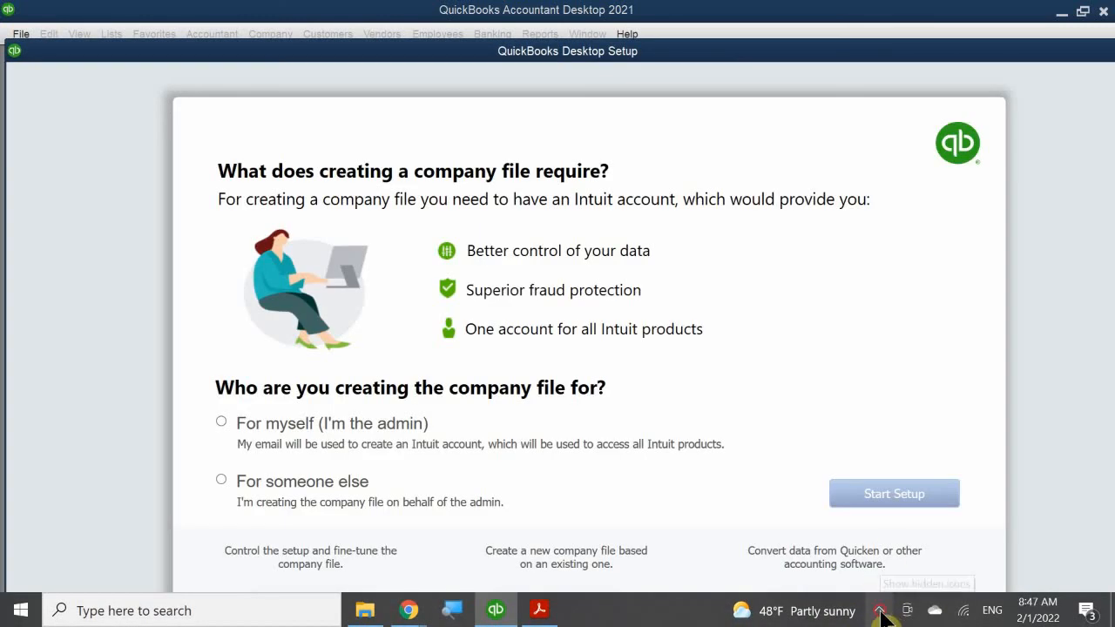
- Close the tray pop-up and choose 'For someone else' in the Desktop Setup window
click(879, 611)
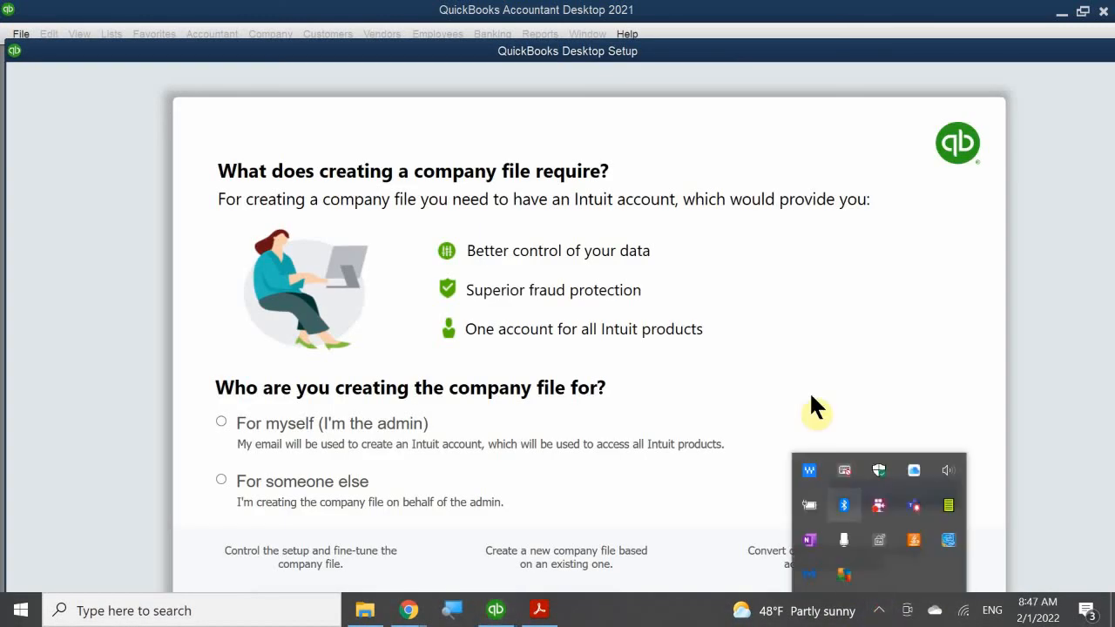
click(384, 54)
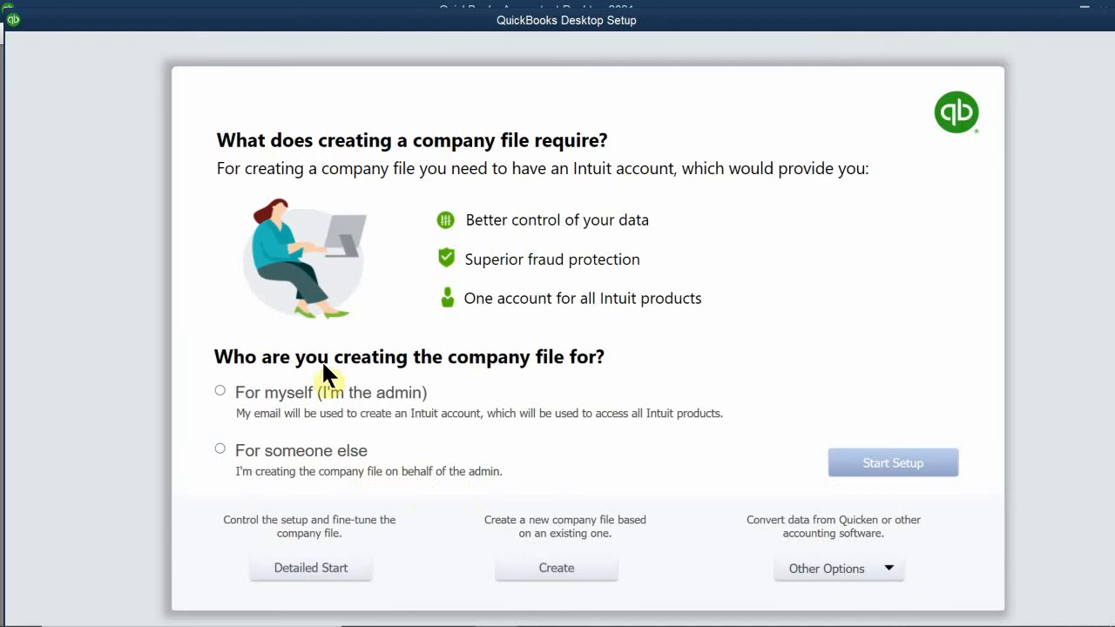
click(217, 450)
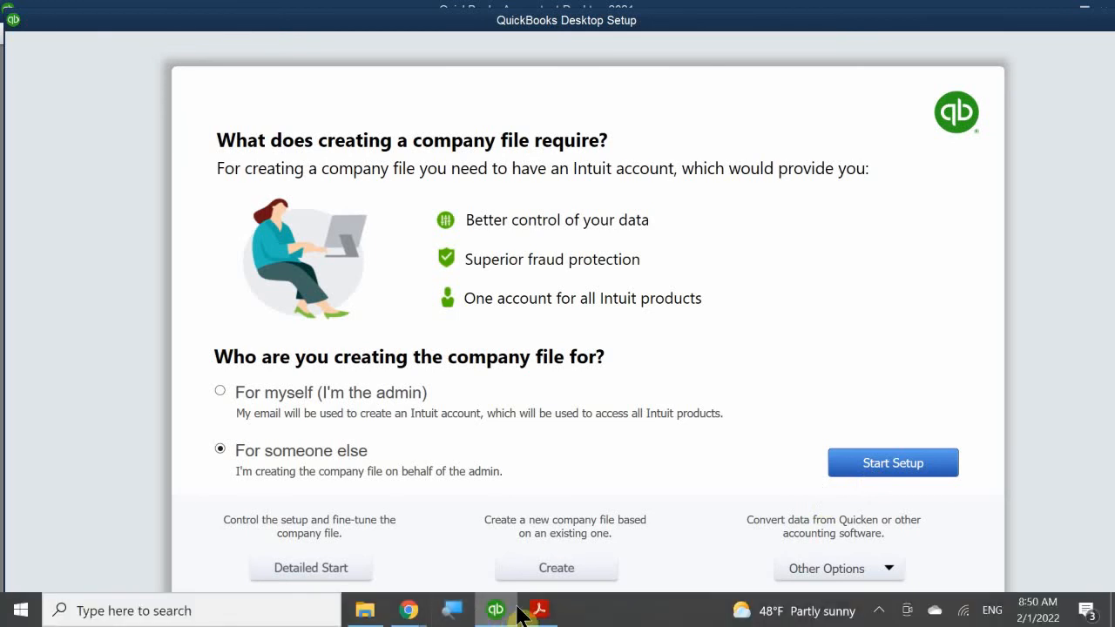
- Return to the textbook PDF and scroll to the Express Start section with Figure 12-1
click(539, 609)
scroll(490, 420, down, 15)
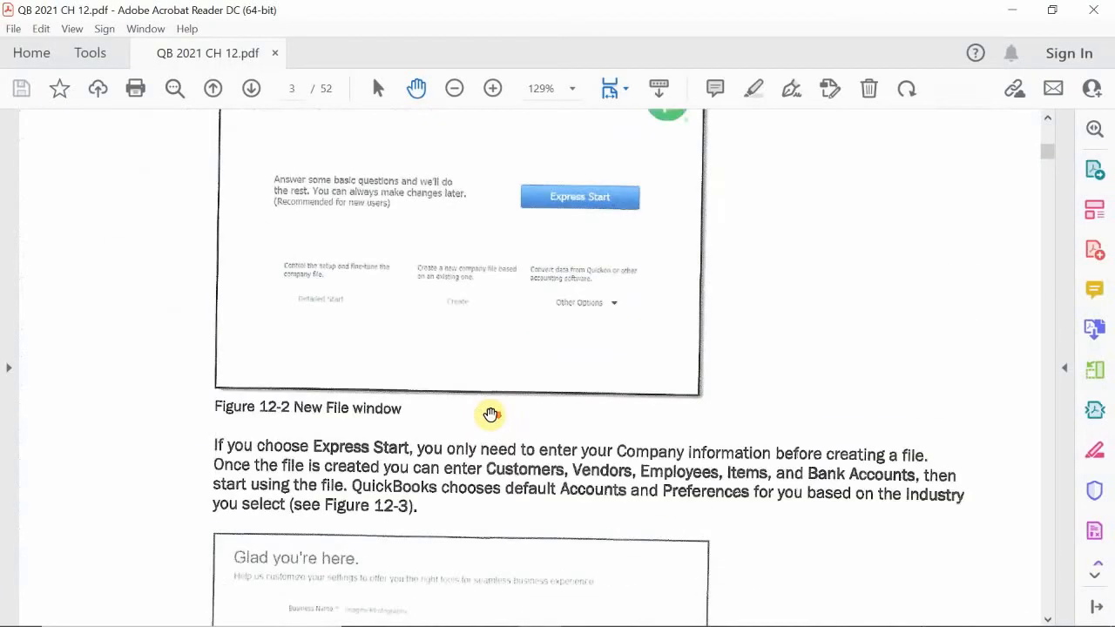
scroll(490, 414, down, 15)
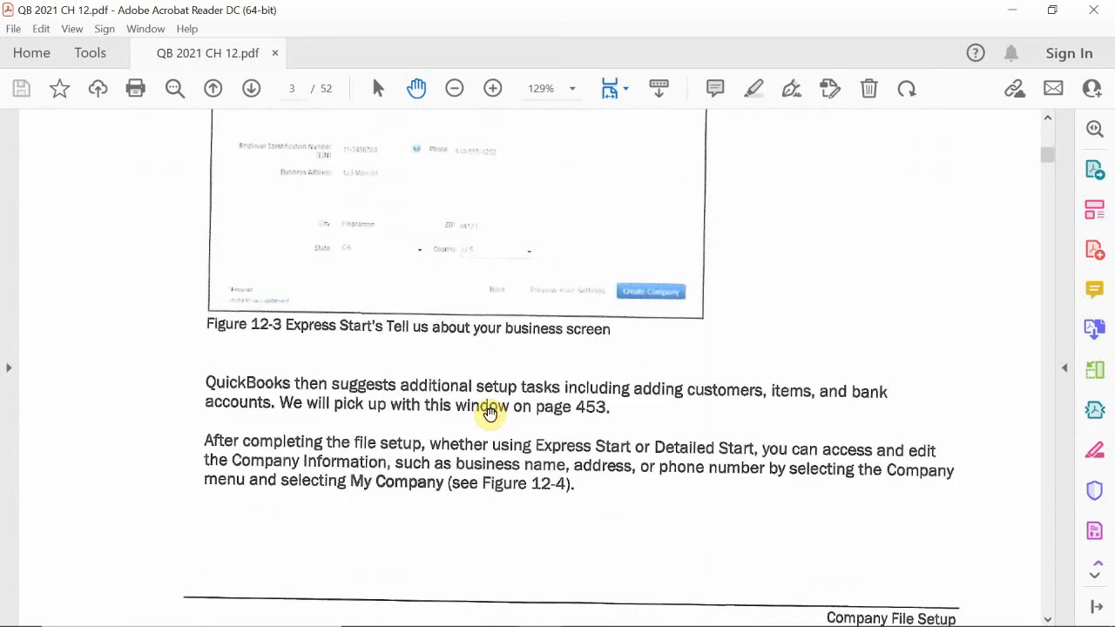
scroll(490, 415, down, 15)
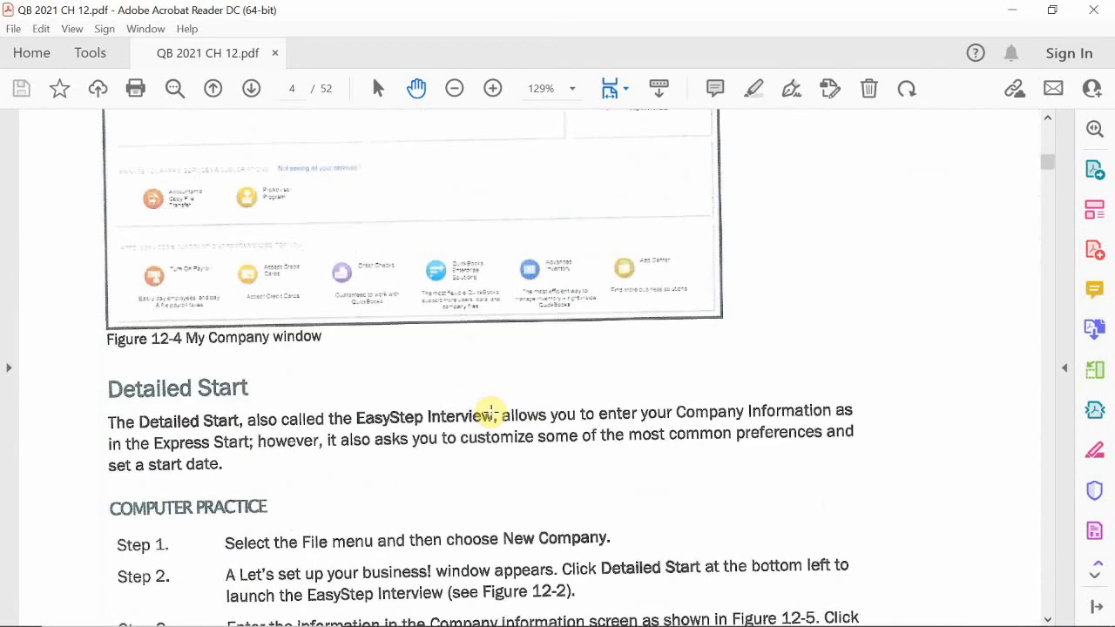
scroll(490, 411, down, 1)
scroll(491, 411, up, 10)
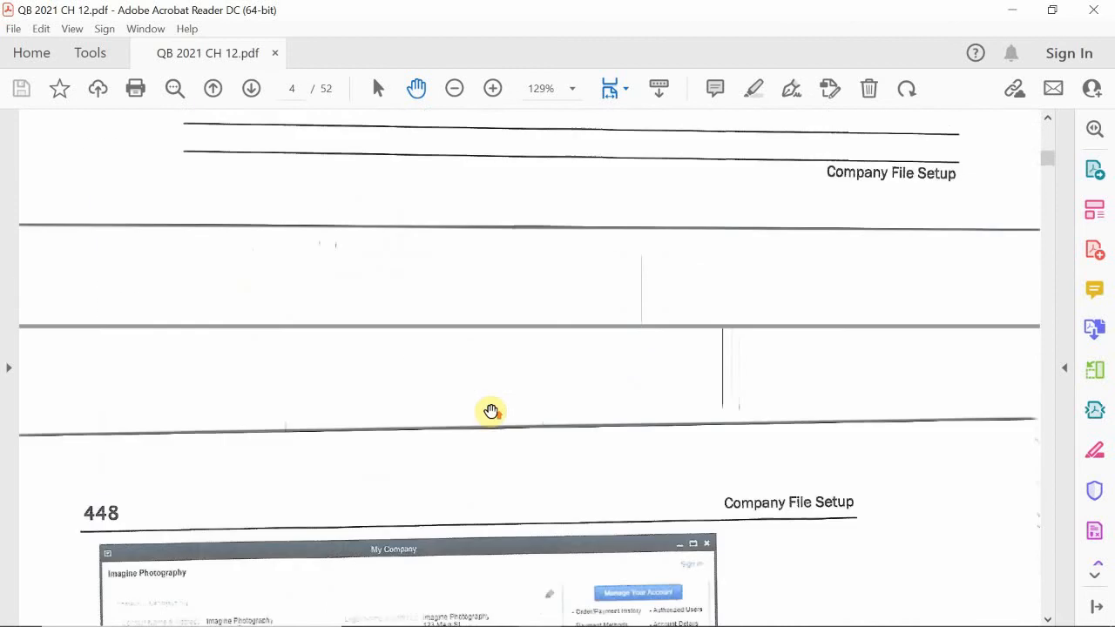
scroll(491, 411, up, 8)
scroll(490, 411, up, 3)
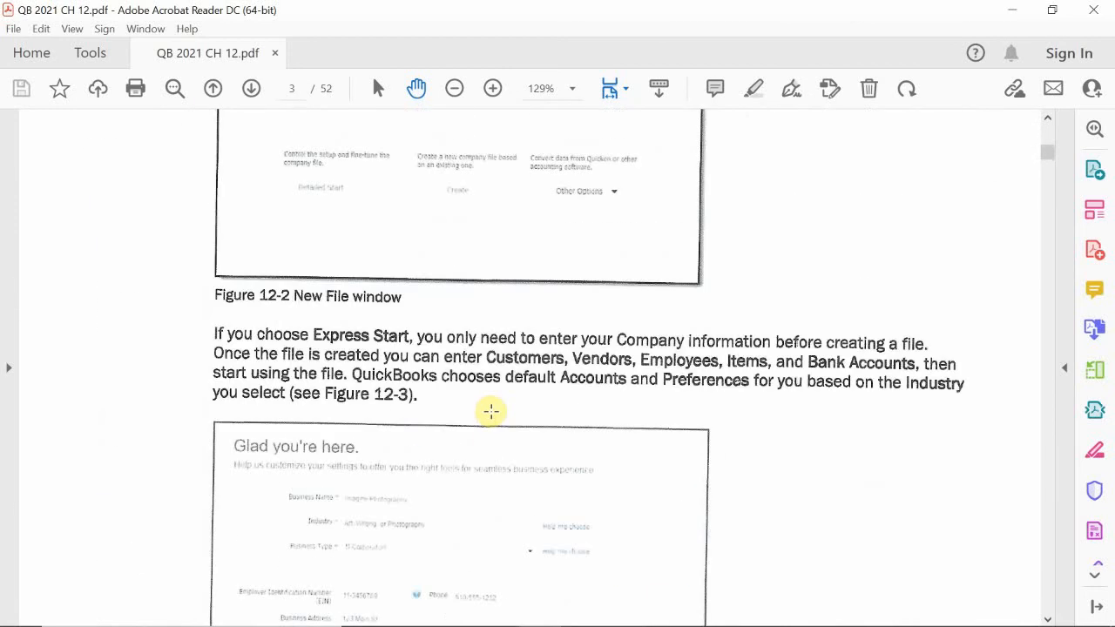
scroll(490, 412, up, 5)
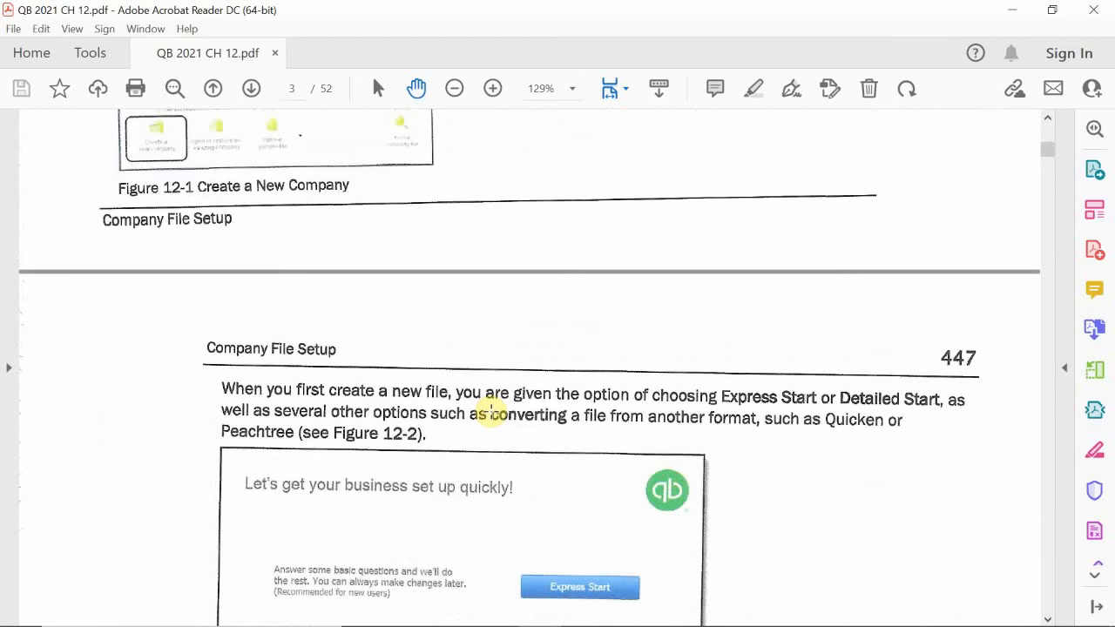
scroll(490, 412, up, 3)
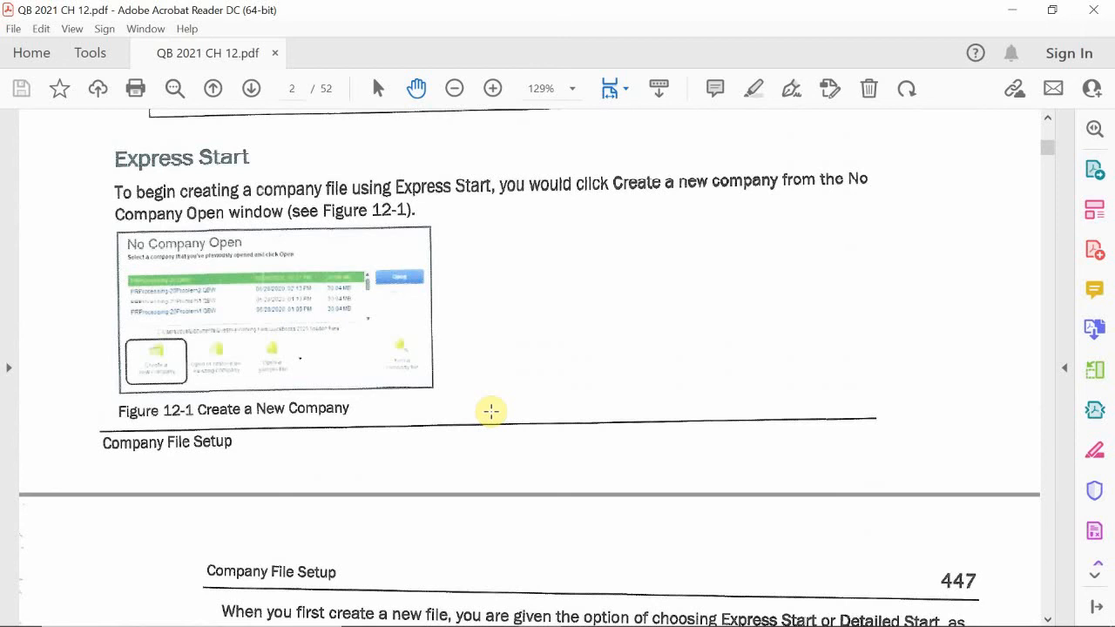
scroll(491, 411, down, 5)
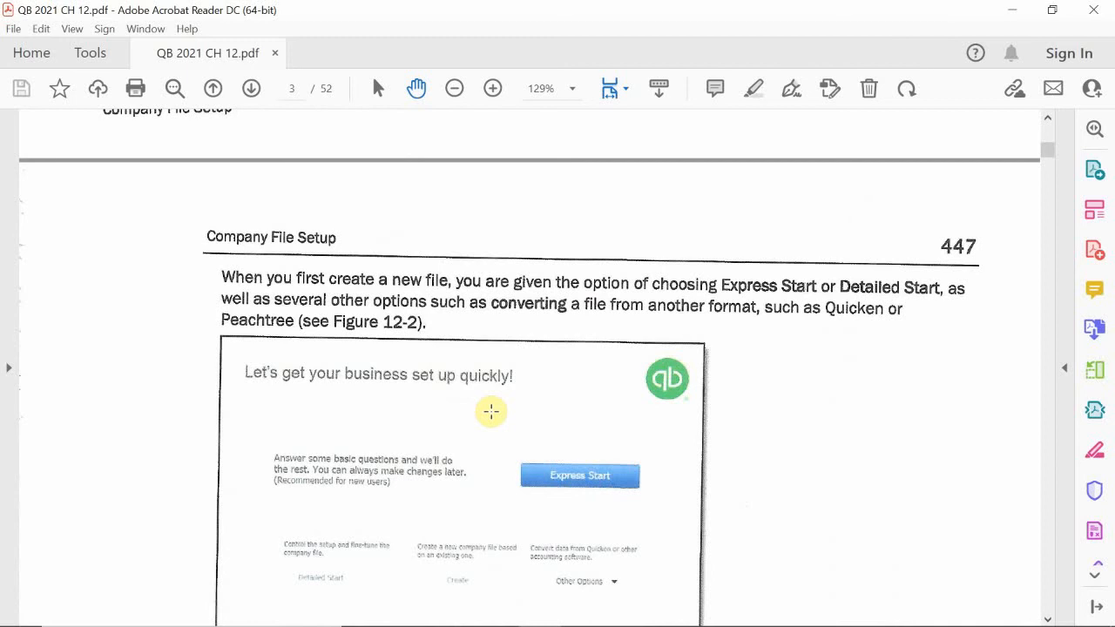
scroll(491, 411, up, 5)
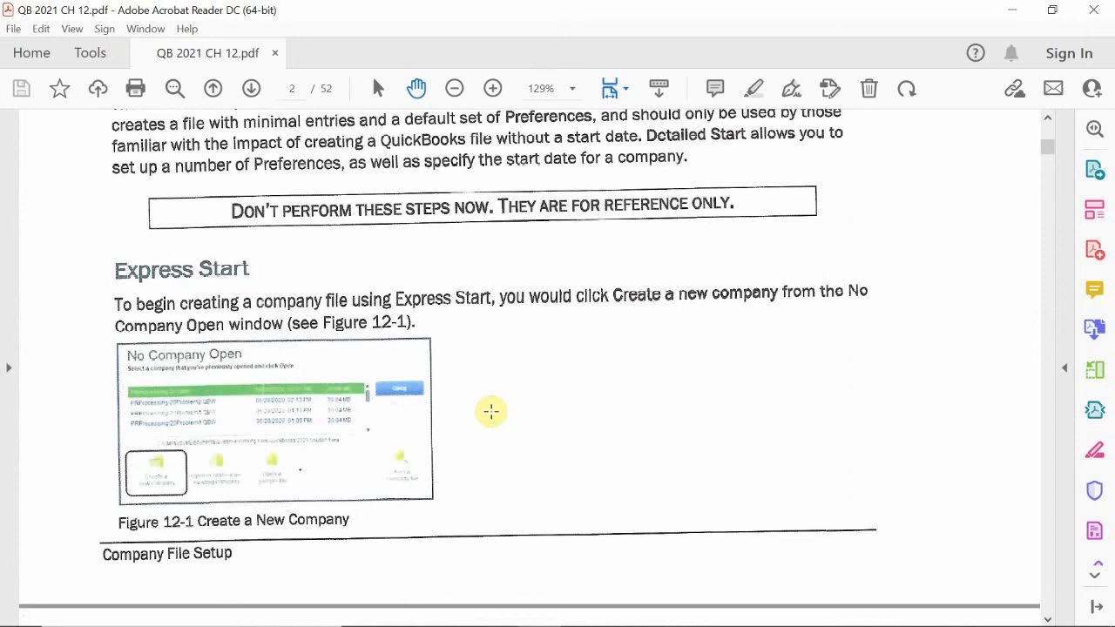
- Scroll past Figures 12-2 to 12-4 to Detailed Start and its Computer Practice steps 1–3
scroll(492, 411, down, 12)
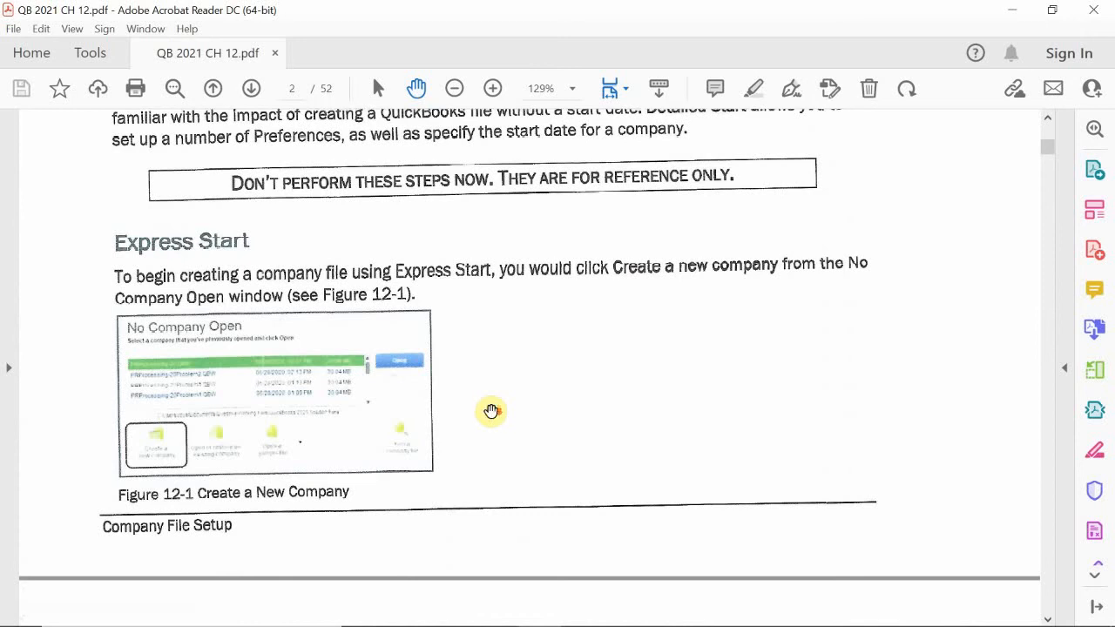
scroll(491, 411, down, 15)
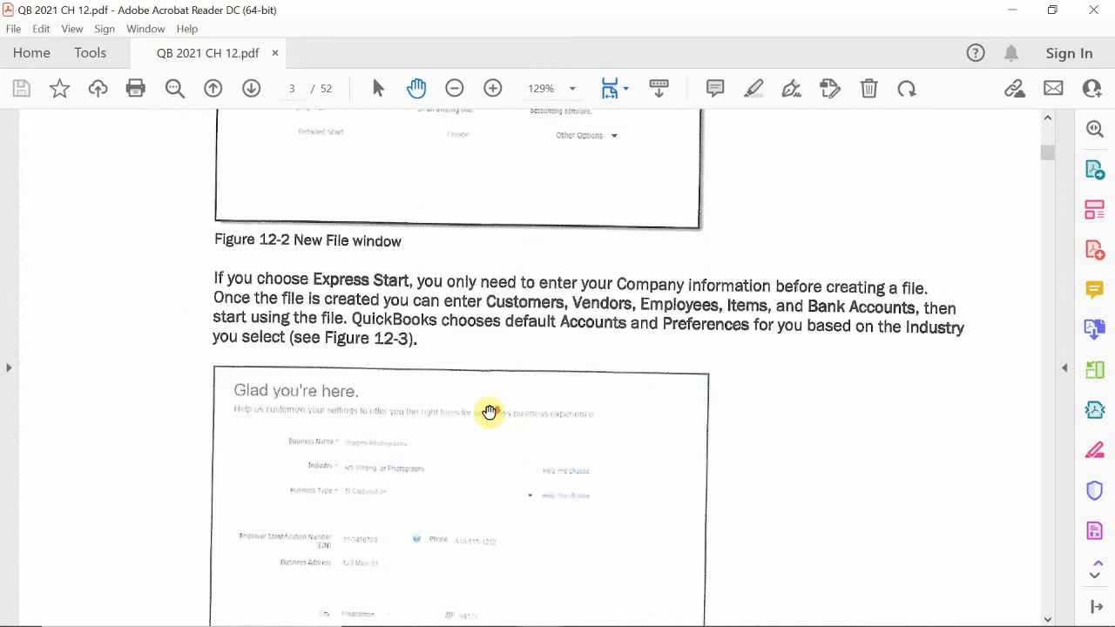
scroll(486, 414, down, 10)
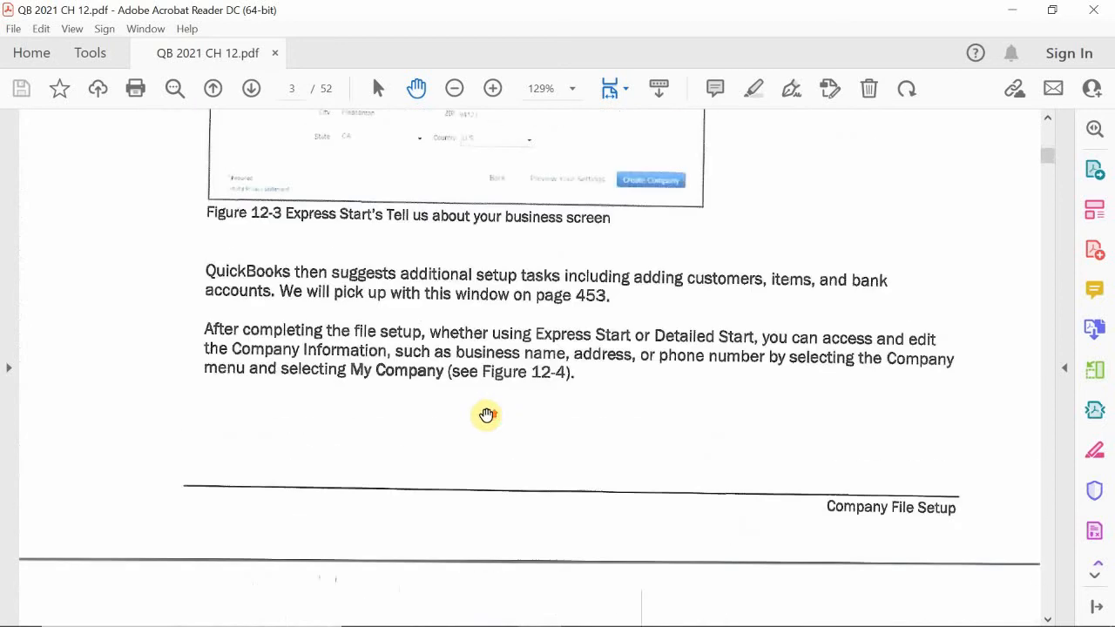
scroll(486, 415, down, 10)
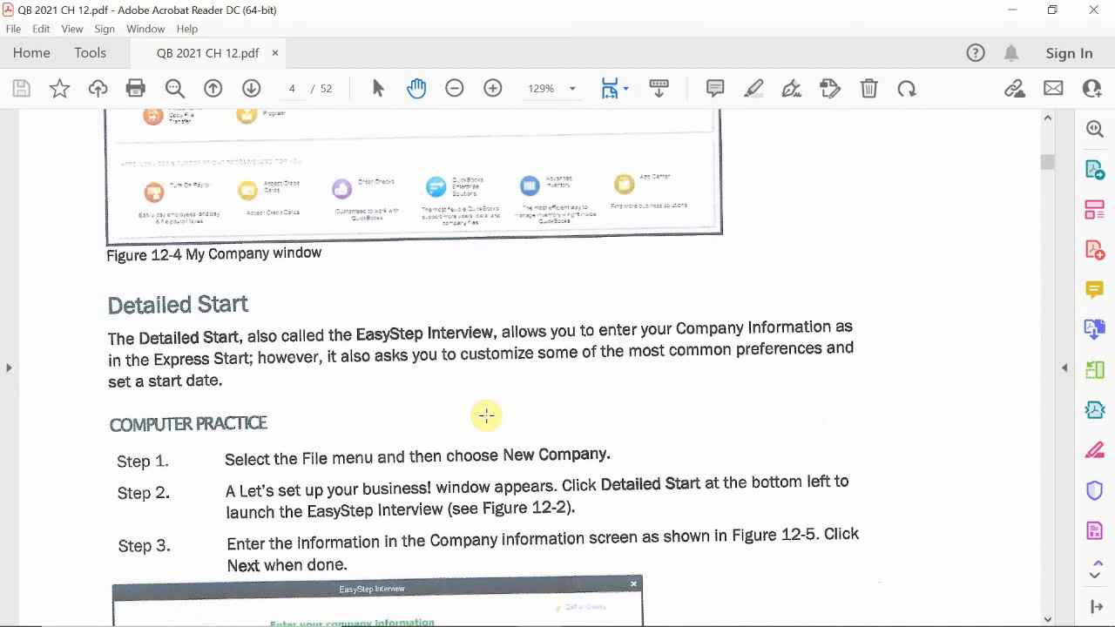
scroll(485, 415, down, 3)
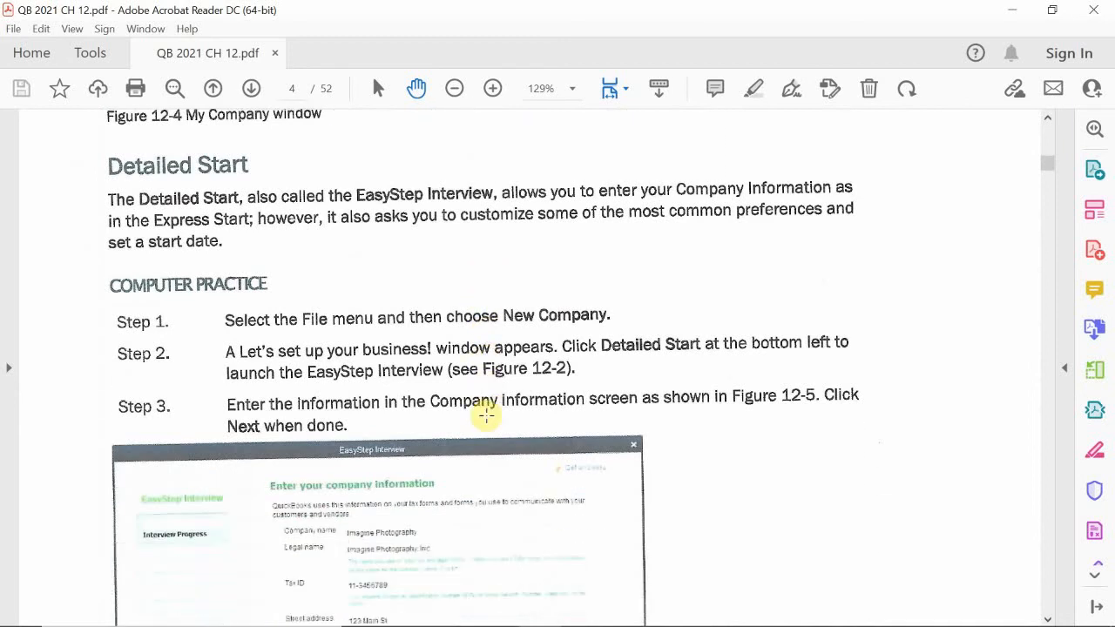
scroll(486, 415, down, 6)
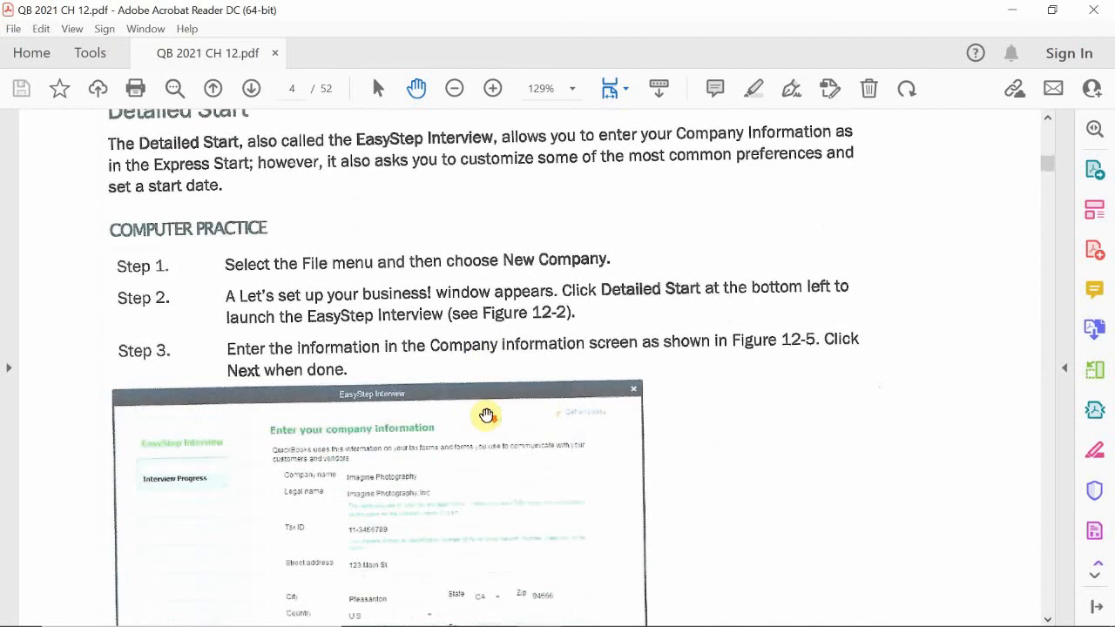
scroll(486, 415, down, 1)
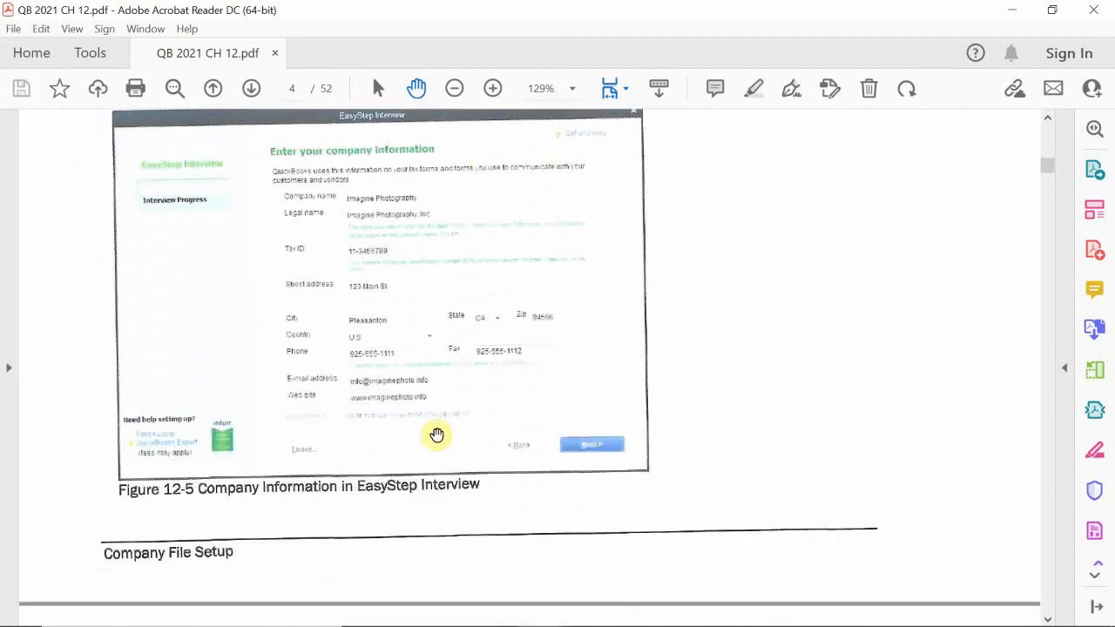
scroll(433, 428, up, 2)
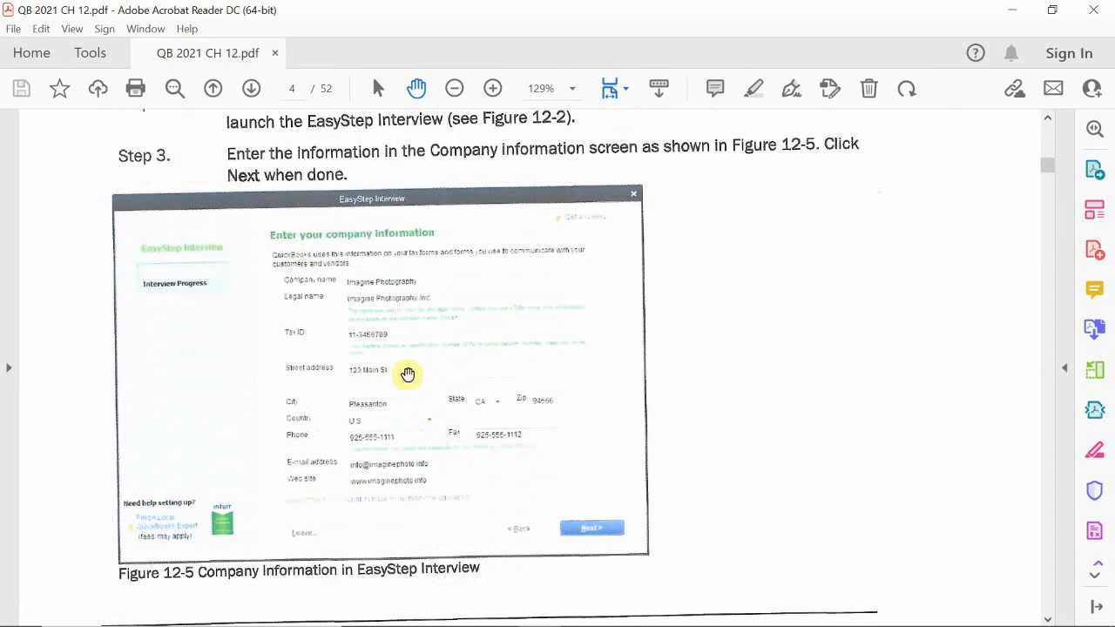
drag(416, 438, 378, 226)
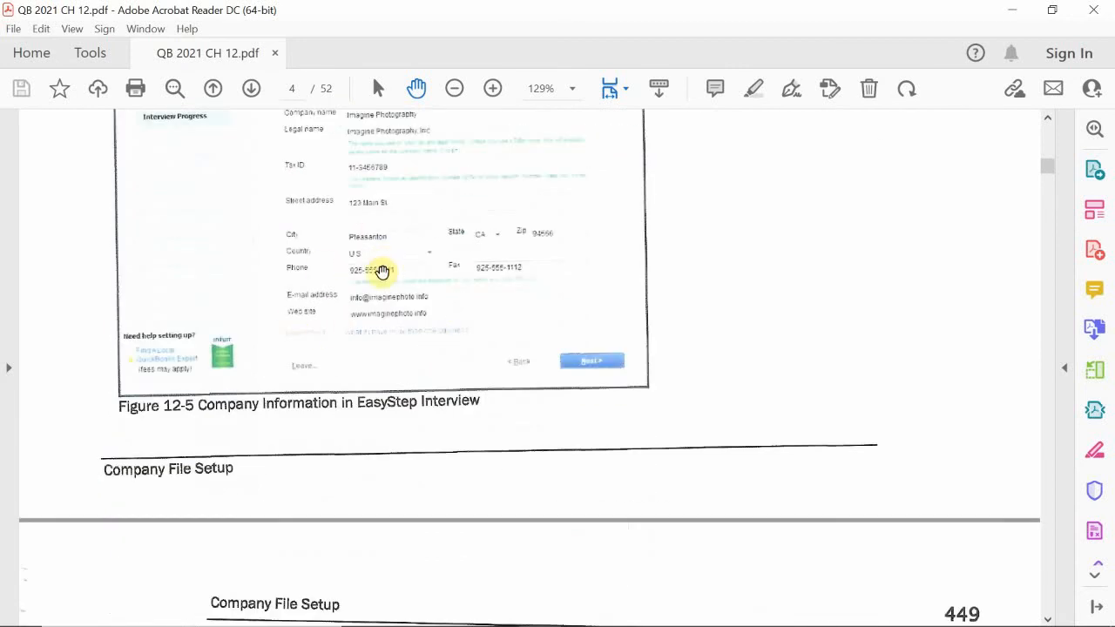
scroll(415, 298, down, 5)
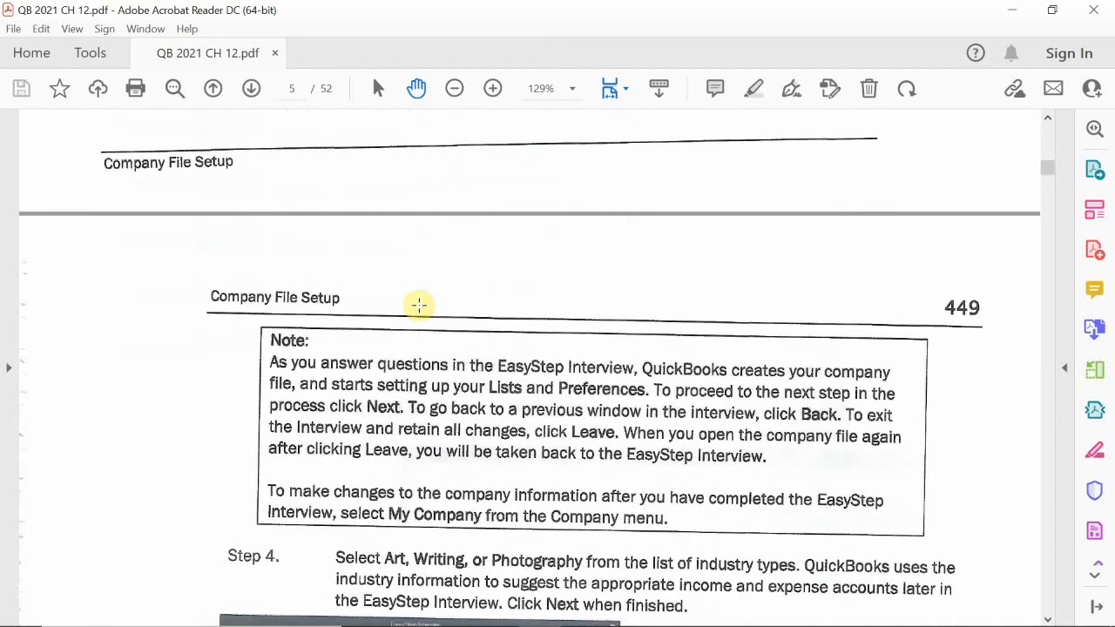
scroll(419, 304, down, 5)
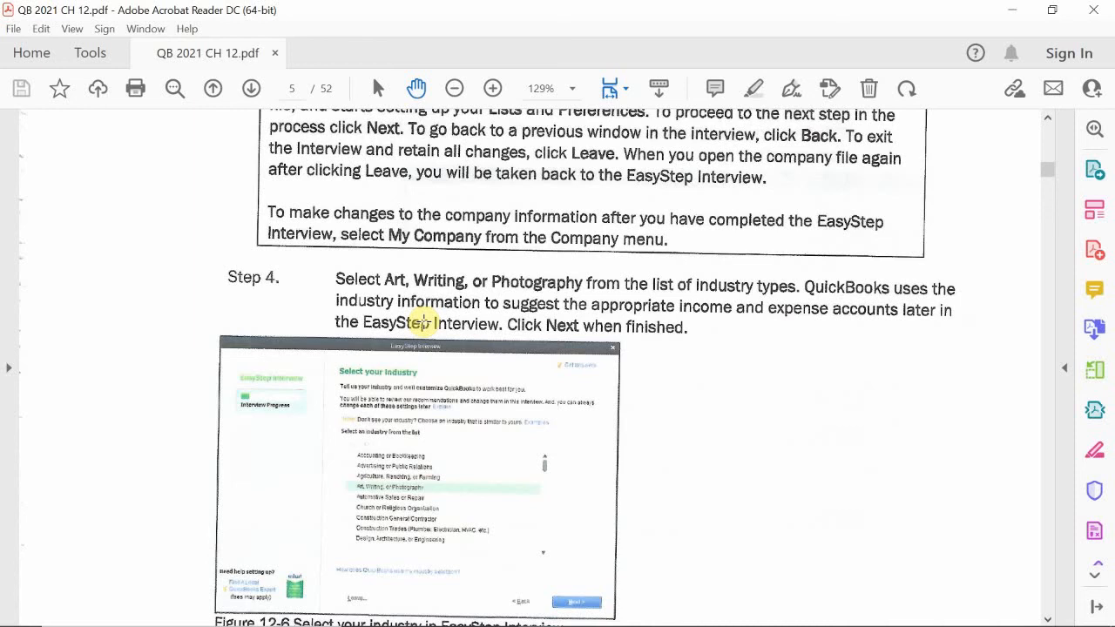
scroll(422, 322, down, 1)
scroll(423, 320, down, 3)
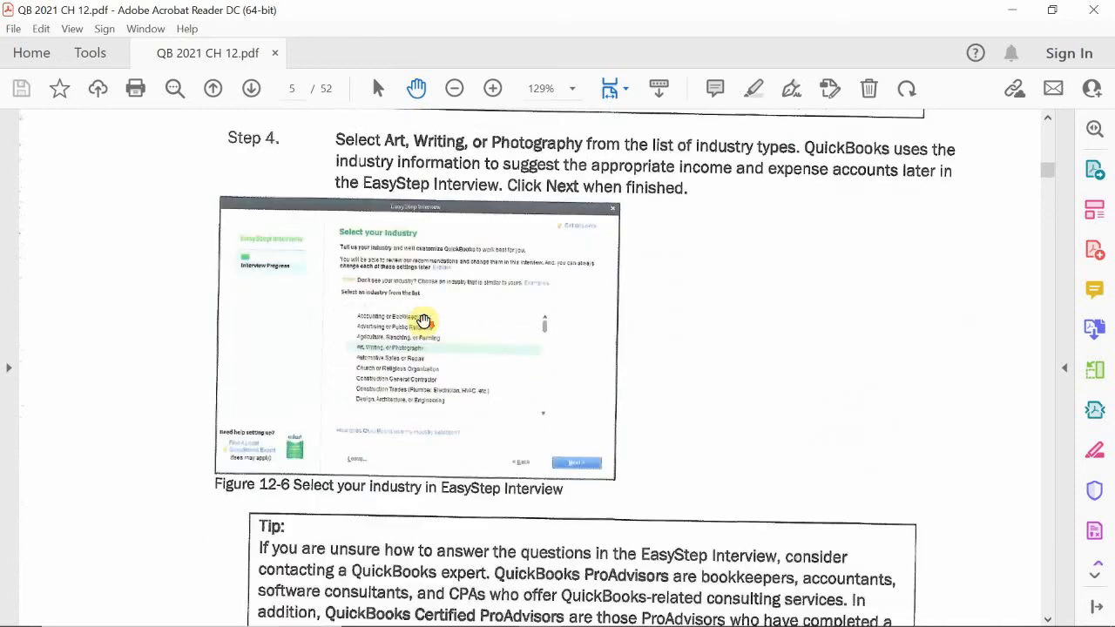
scroll(424, 320, down, 5)
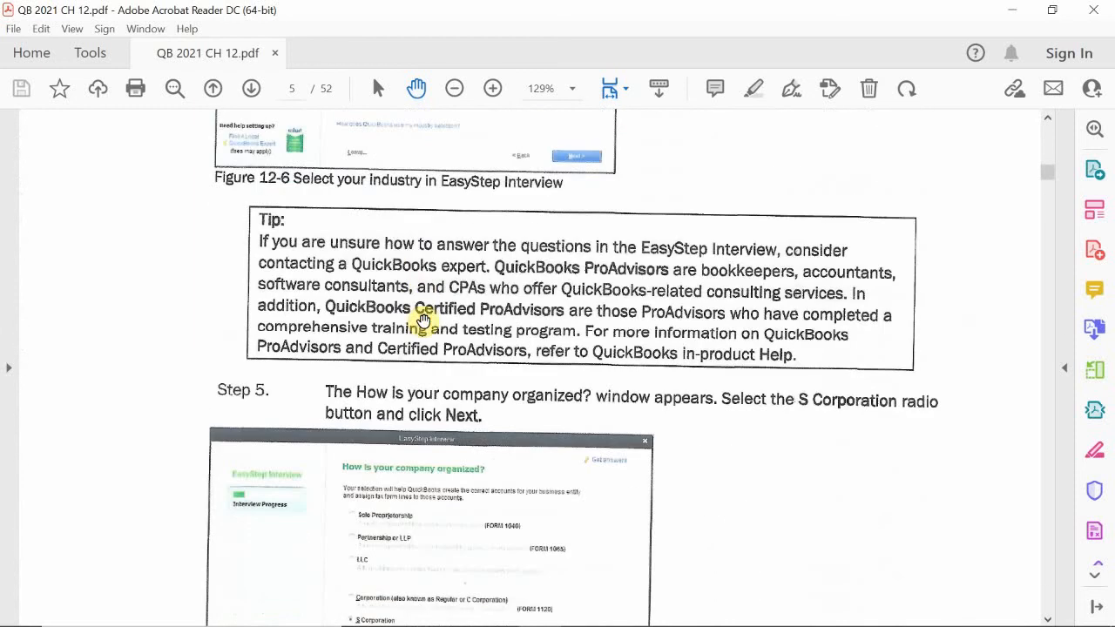
scroll(425, 320, down, 2)
scroll(426, 324, up, 9)
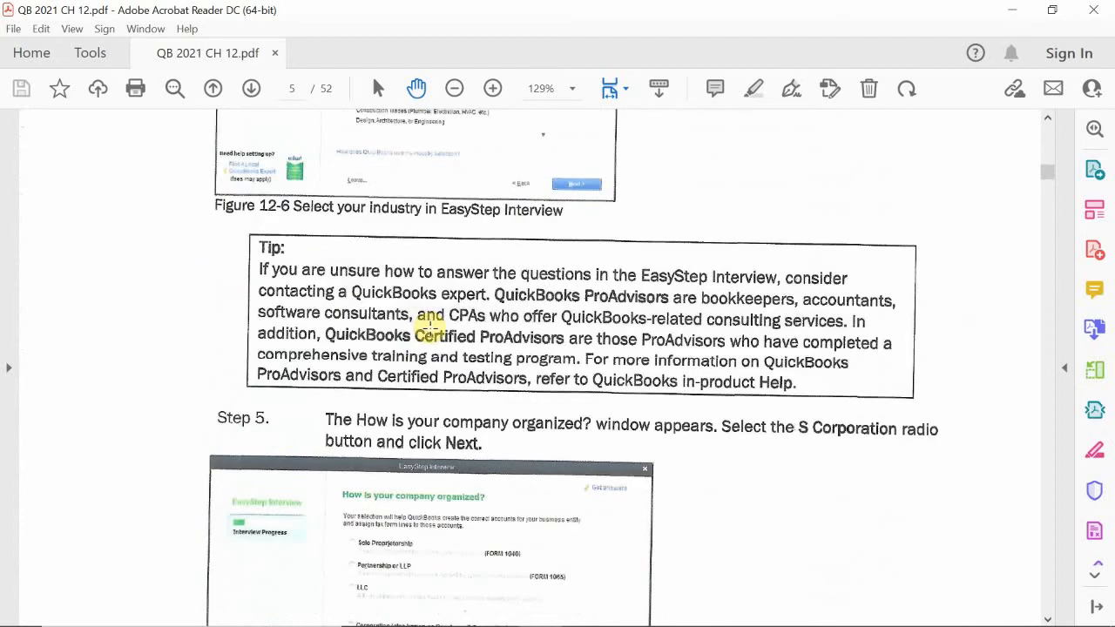
mouse_move(548, 620)
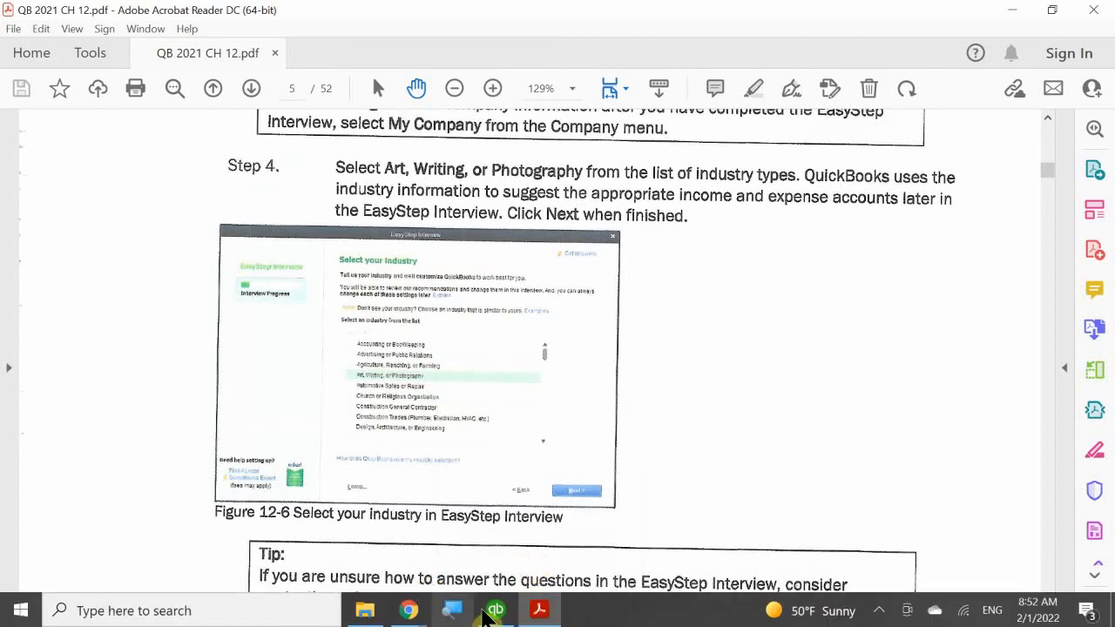
- Bring the QuickBooks Desktop Setup window in front of the PDF
click(495, 610)
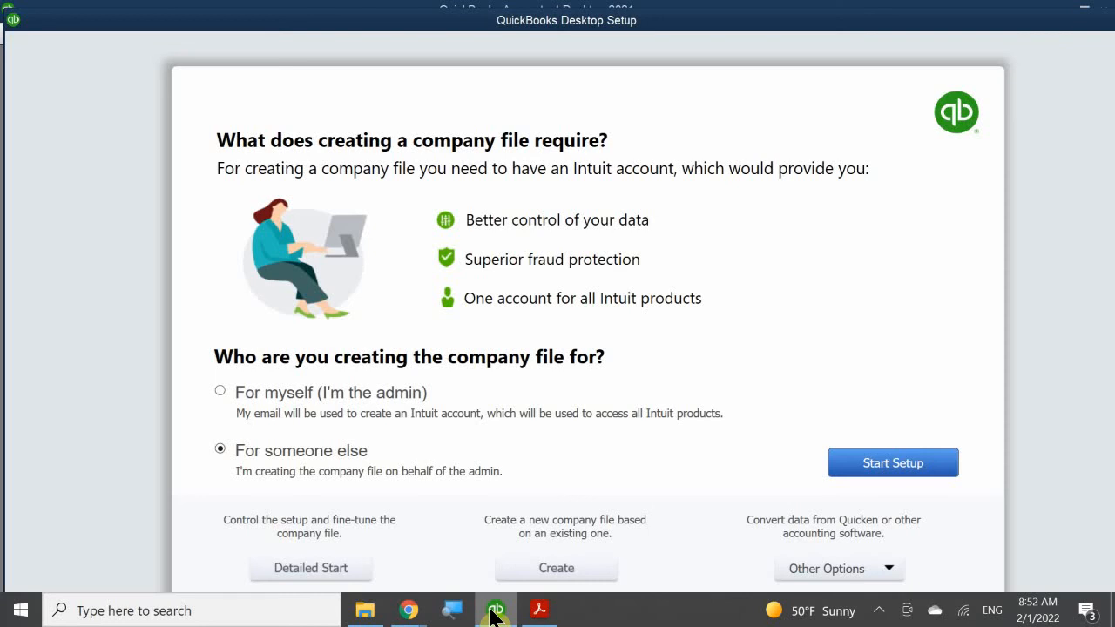
- Choose Detailed Start to open the EasyStep Interview's company information page
click(279, 576)
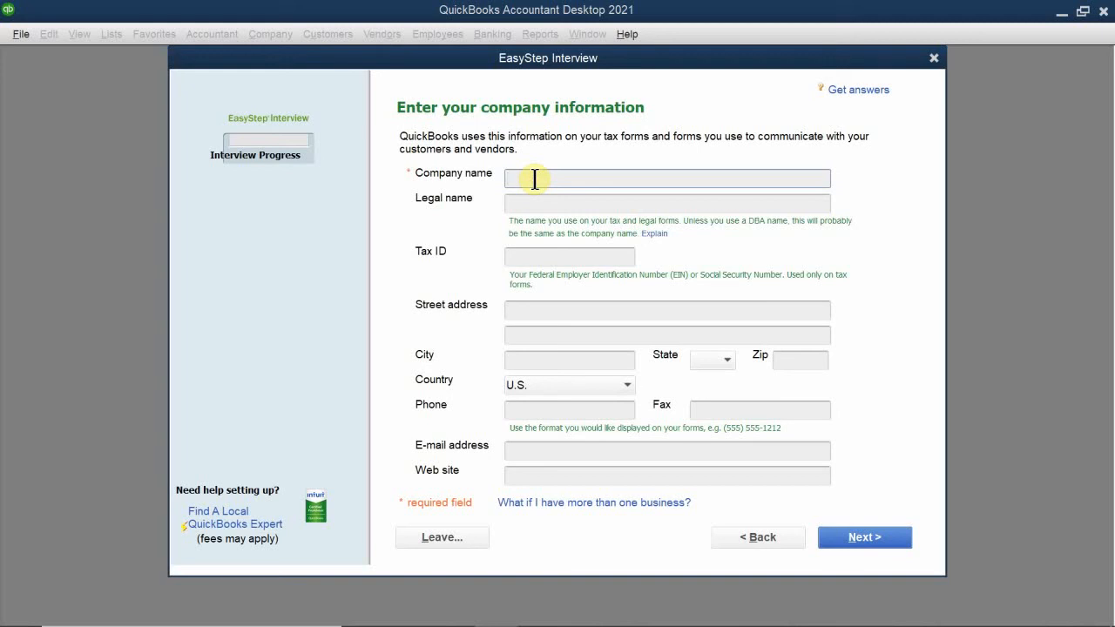
- Enter 'Imagine Photography' as the company name
text(Imagine Photography)
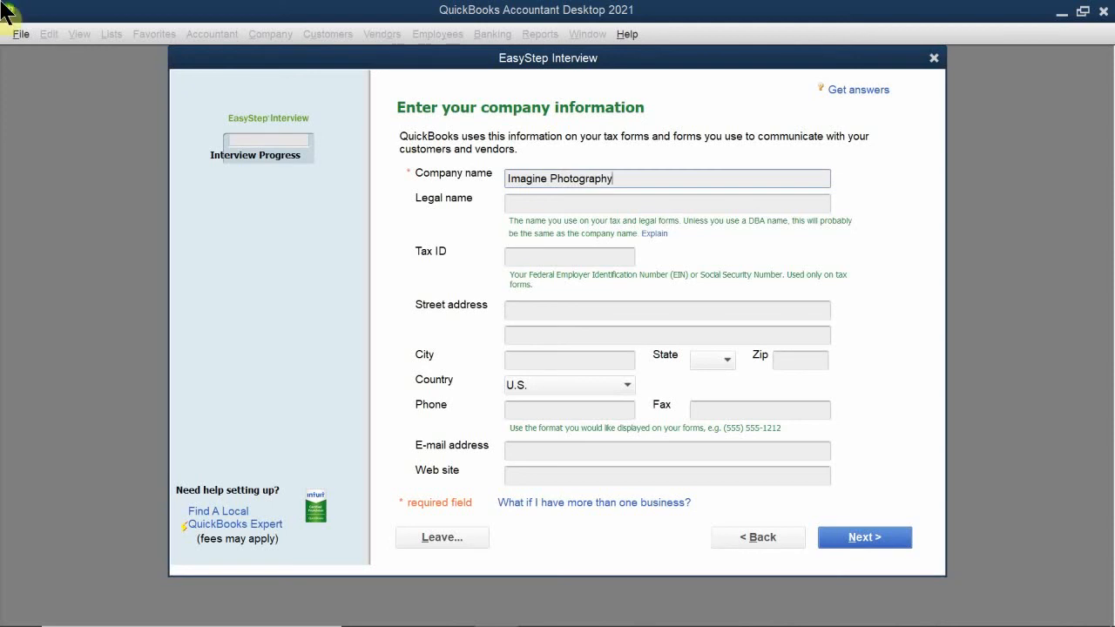
click(548, 207)
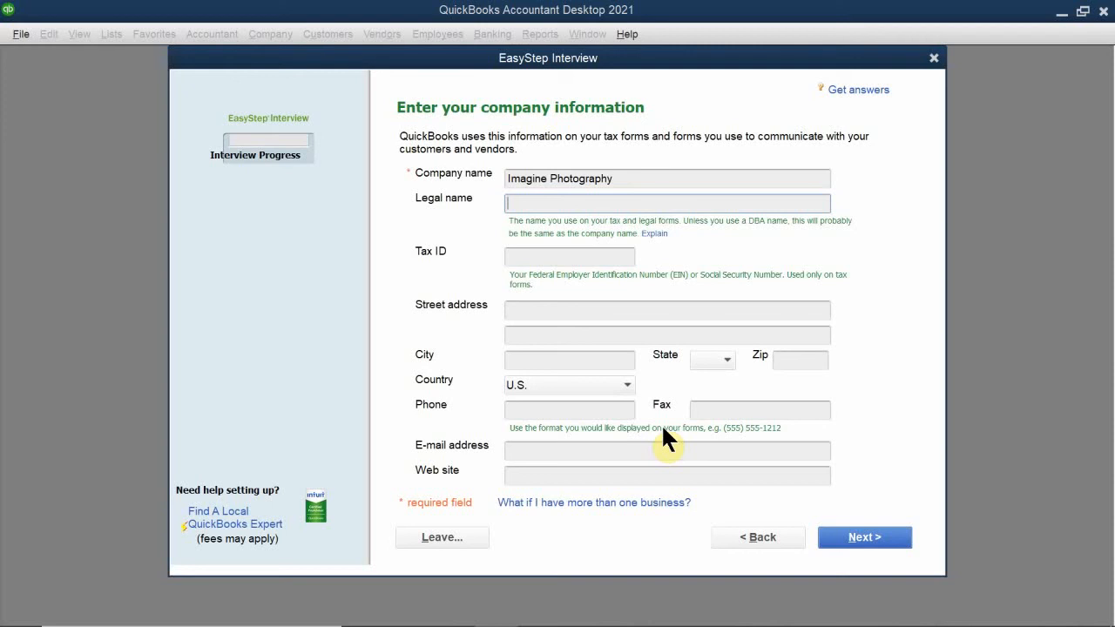
- Enter legal name 'Imagine Photography, Inc' and the company's federal tax ID
text(Imagine Photo)
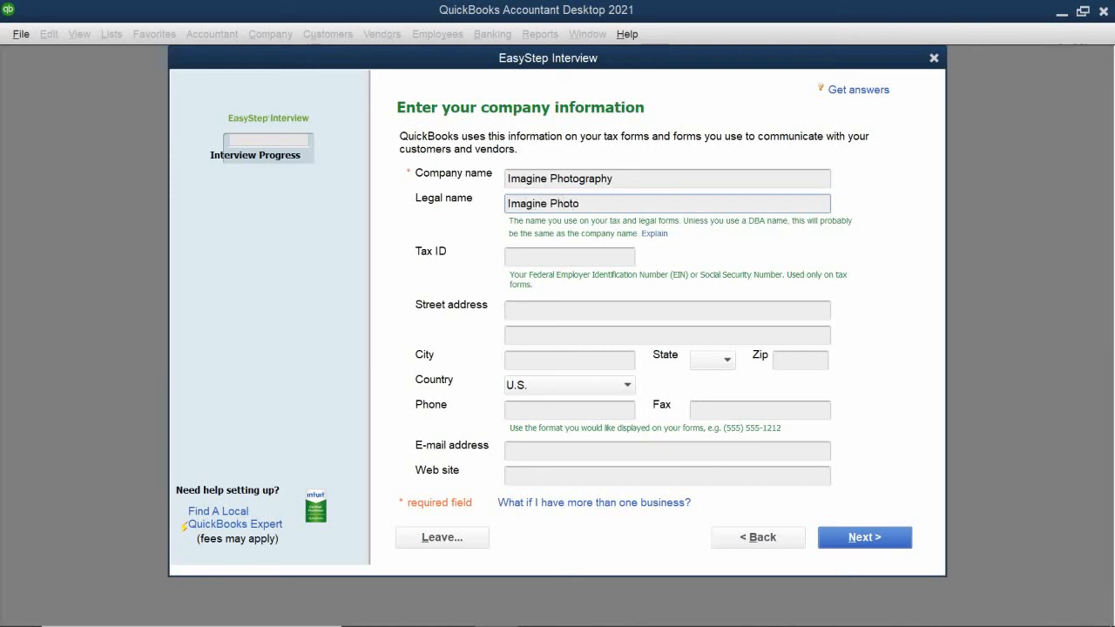
text(graphy, Inc)
click(545, 255)
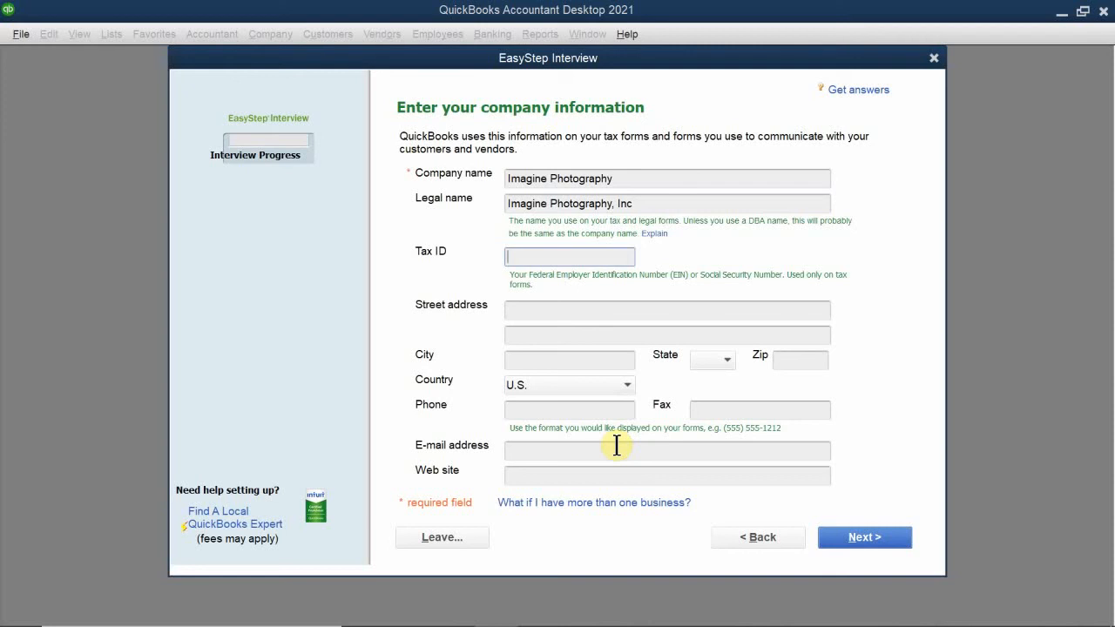
text(11-3456789)
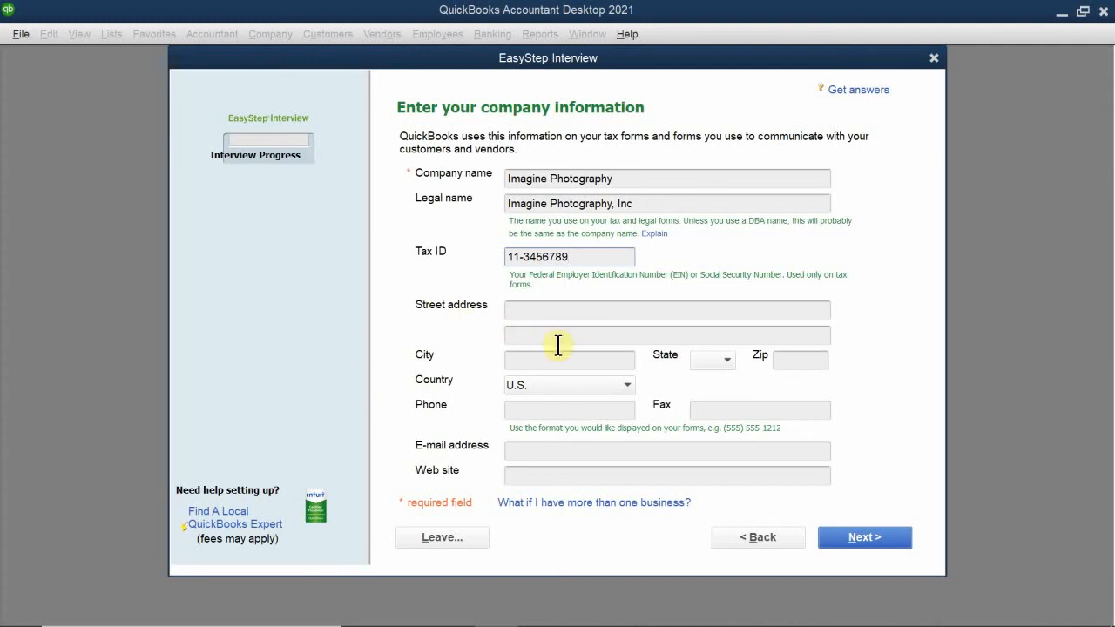
- Enter the company's street address in the first address line
click(543, 311)
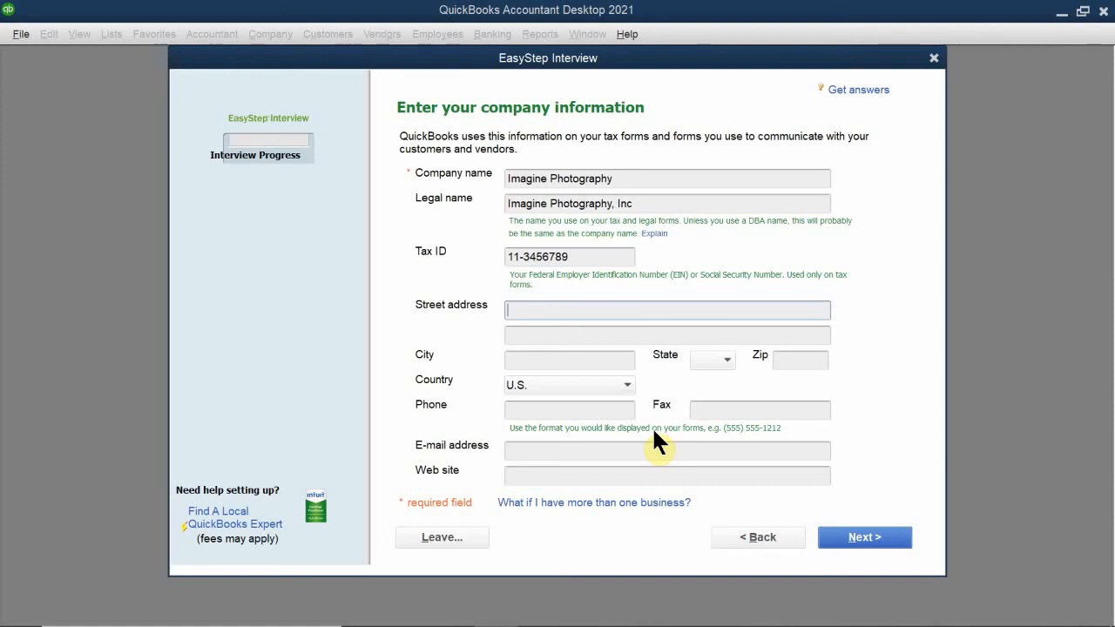
click(532, 310)
text(123)
text(Main Str)
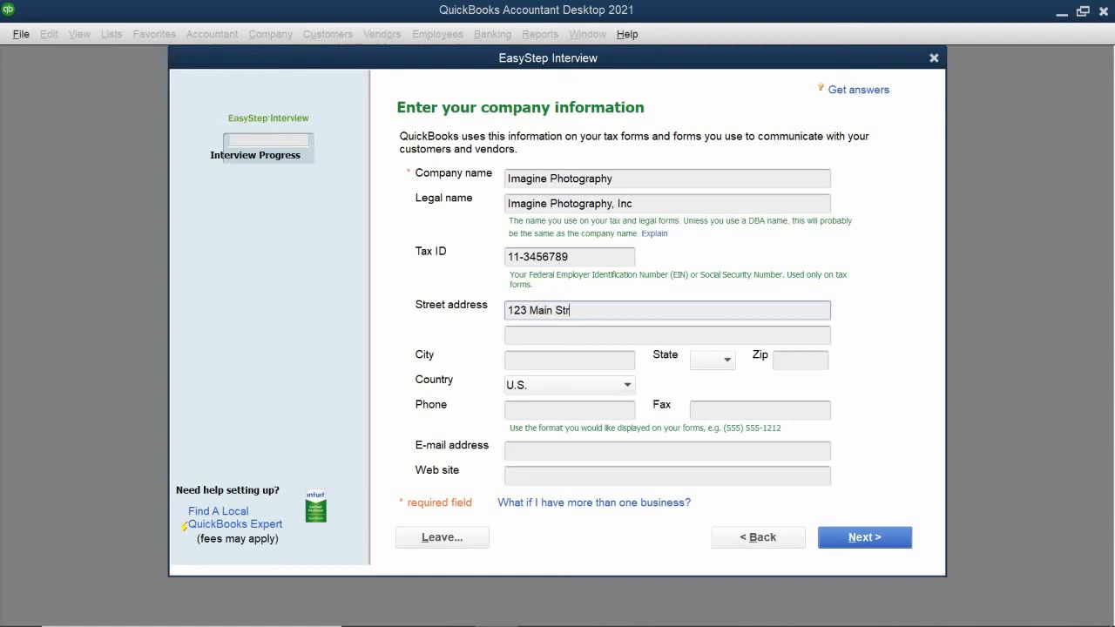
text(eet)
- Fill in the company's city, select CA as the state, and enter the zip code
click(507, 338)
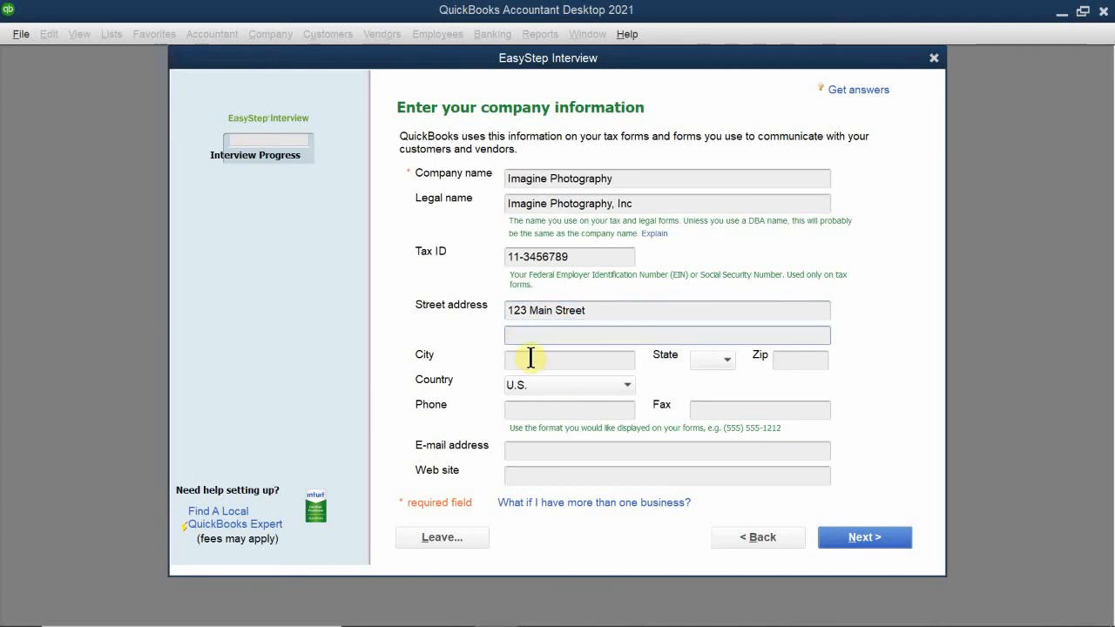
click(520, 357)
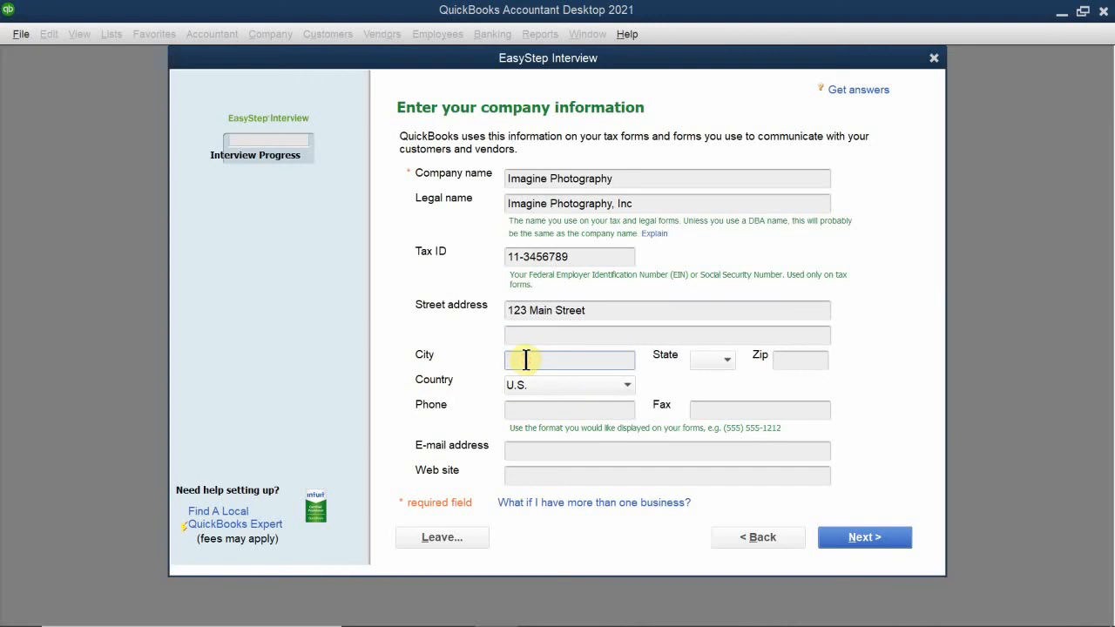
text(ok)
key(BackSpace)
key(BackSpace)
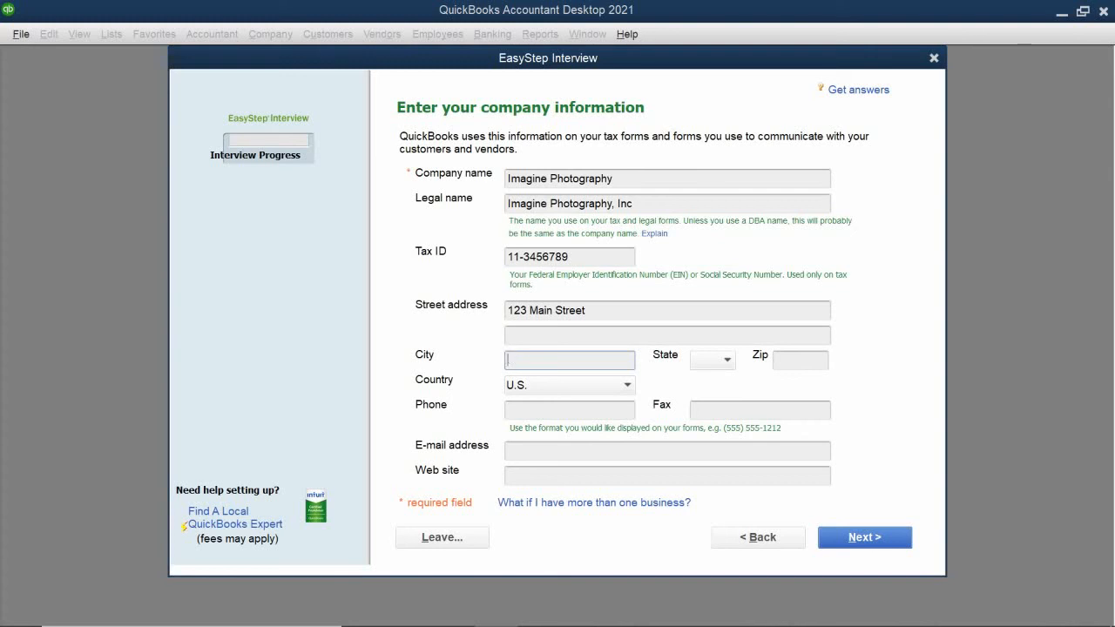
text(Pleasanton)
click(709, 361)
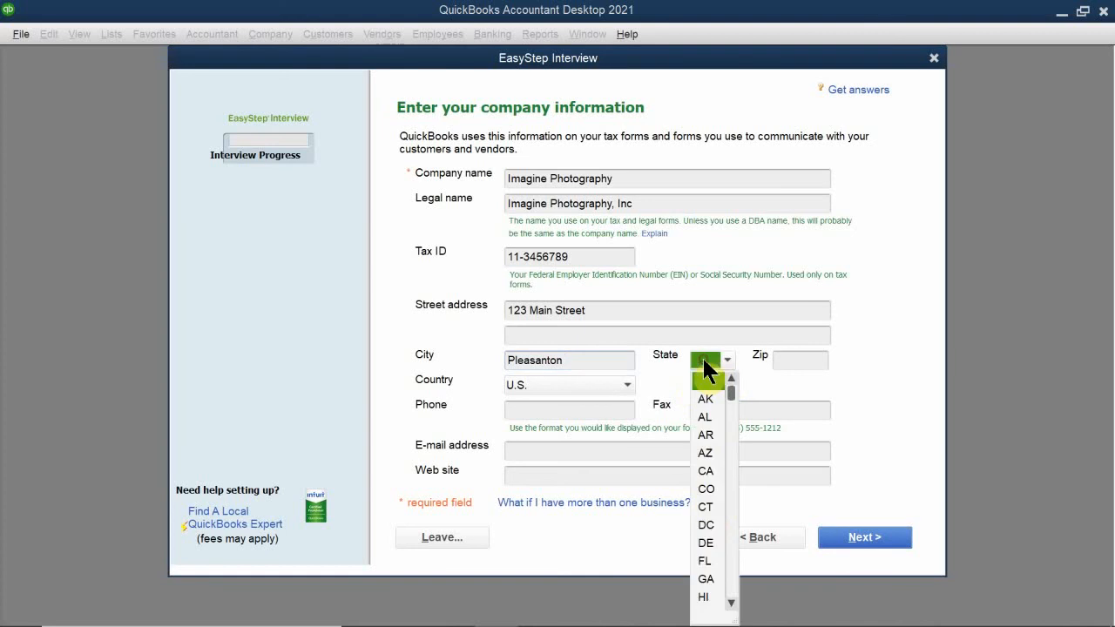
click(705, 470)
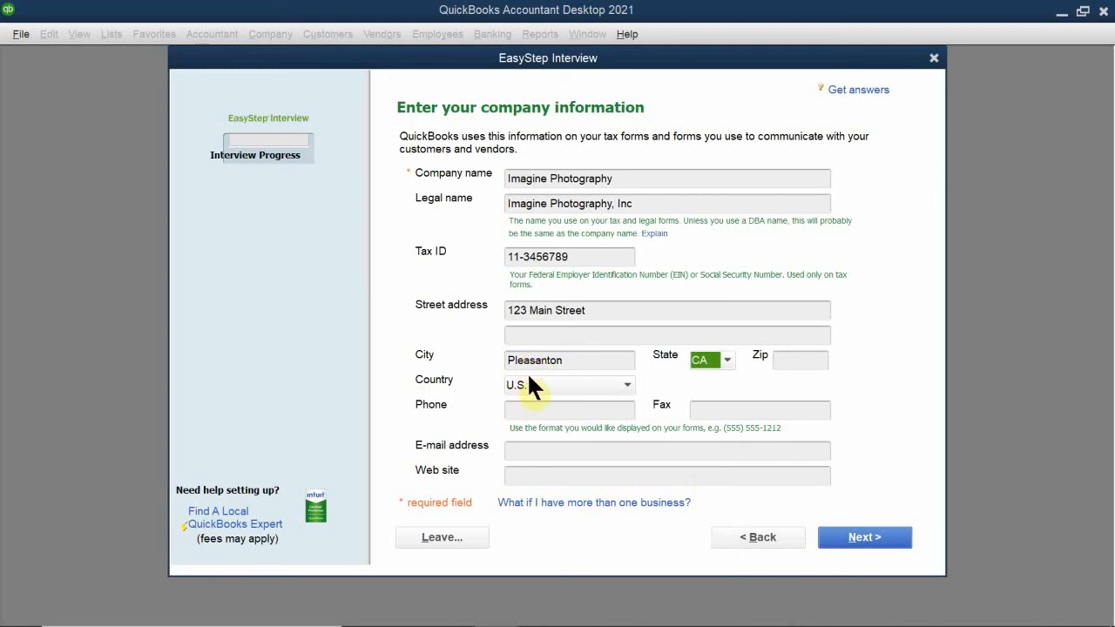
click(795, 366)
text(94)
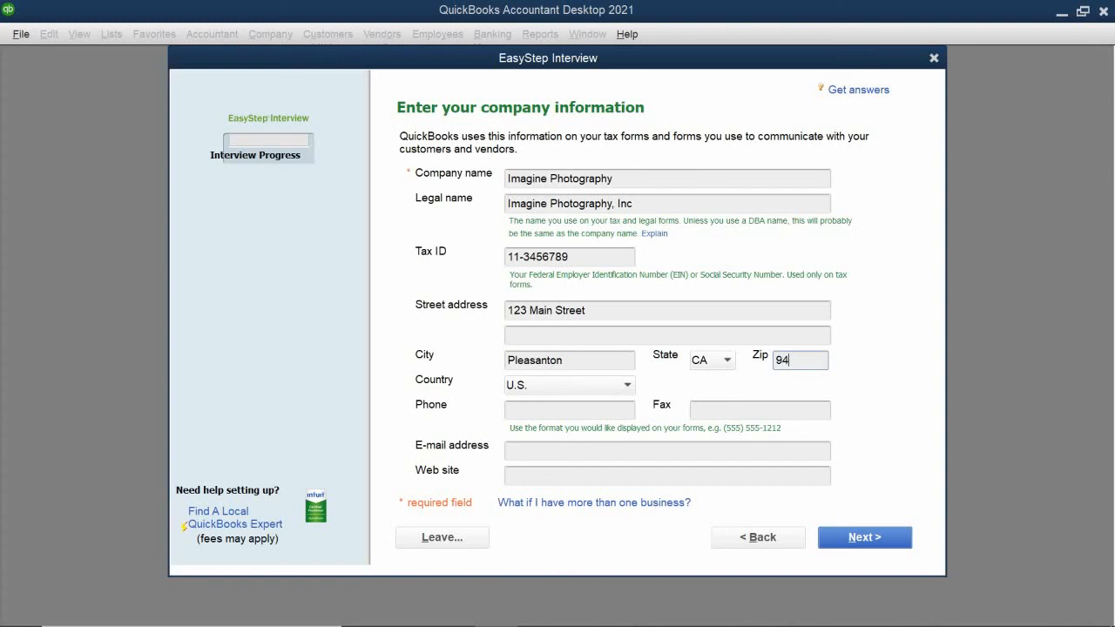
text(566)
- Enter the company's phone and fax numbers
click(532, 409)
text(9)
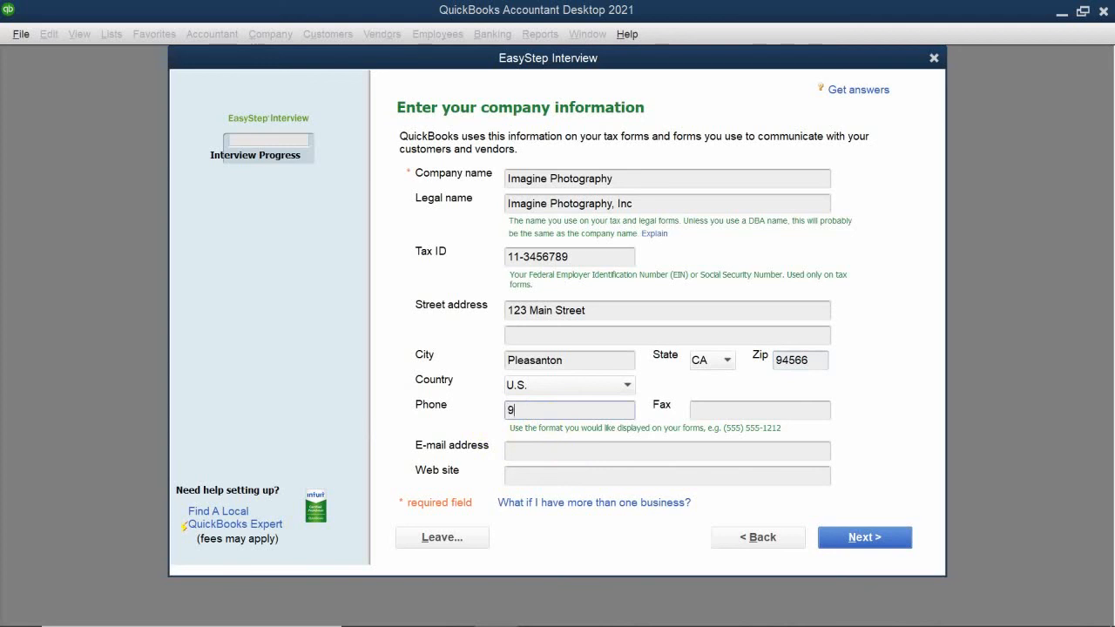
text(25-555-1111)
click(721, 411)
text(92)
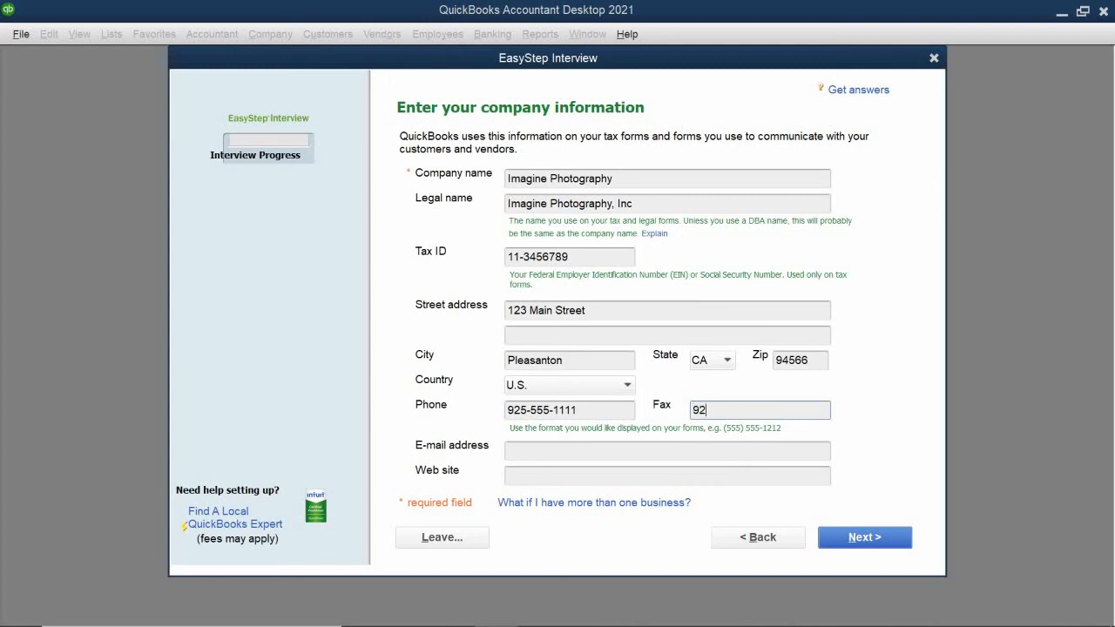
text(5-555-1112)
- Enter the company's e-mail address, correcting a stray character
click(522, 450)
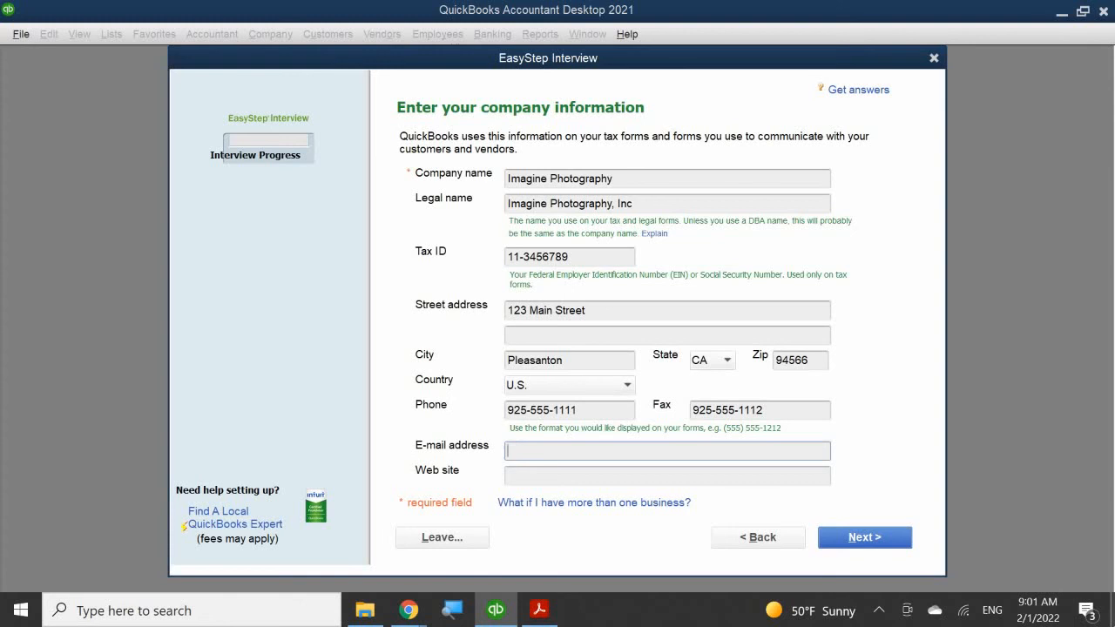
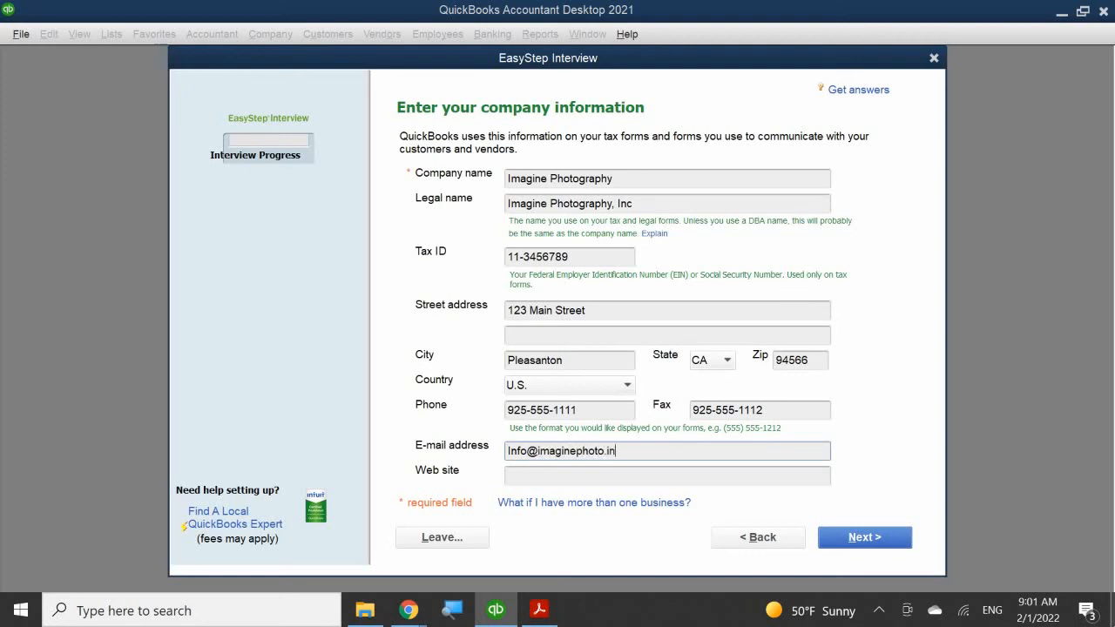
- Enter the company web site and continue to the Select your industry page
click(537, 473)
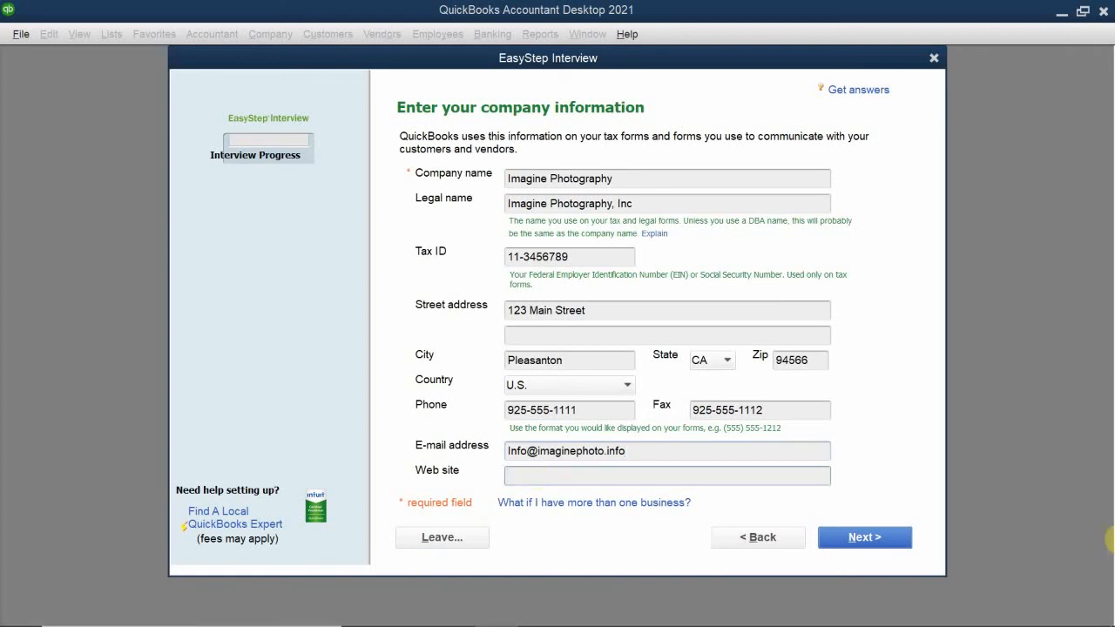
text(imaginephoto@)
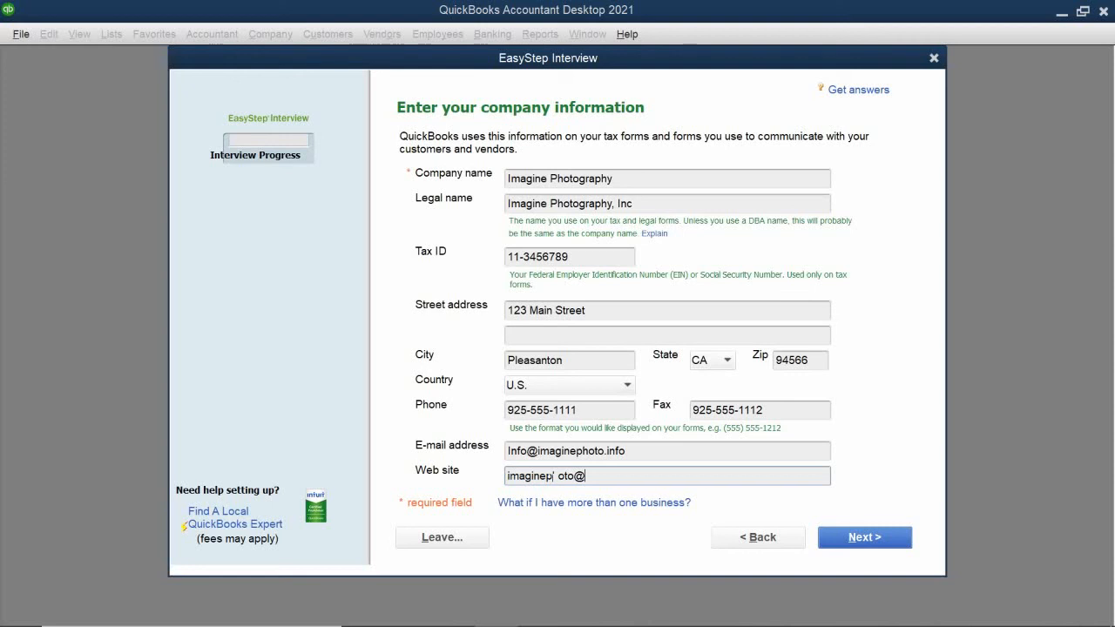
key(BackSpace)
key(BackSpace)
key(BackSpace)
key(BackSpace)
key(BackSpace)
key(BackSpace)
key(BackSpace)
key(BackSpace)
key(BackSpace)
key(BackSpace)
key(BackSpace)
key(BackSpace)
key(BackSpace)
text(www.)
key(BackSpace)
text(.imaginephoto.)
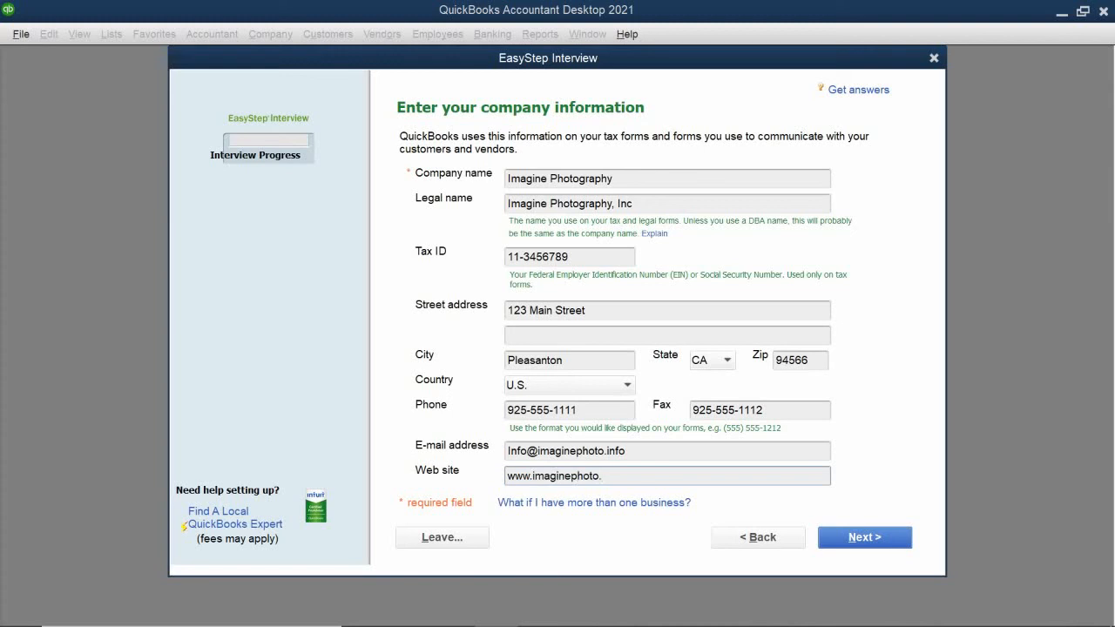
text(info)
click(886, 533)
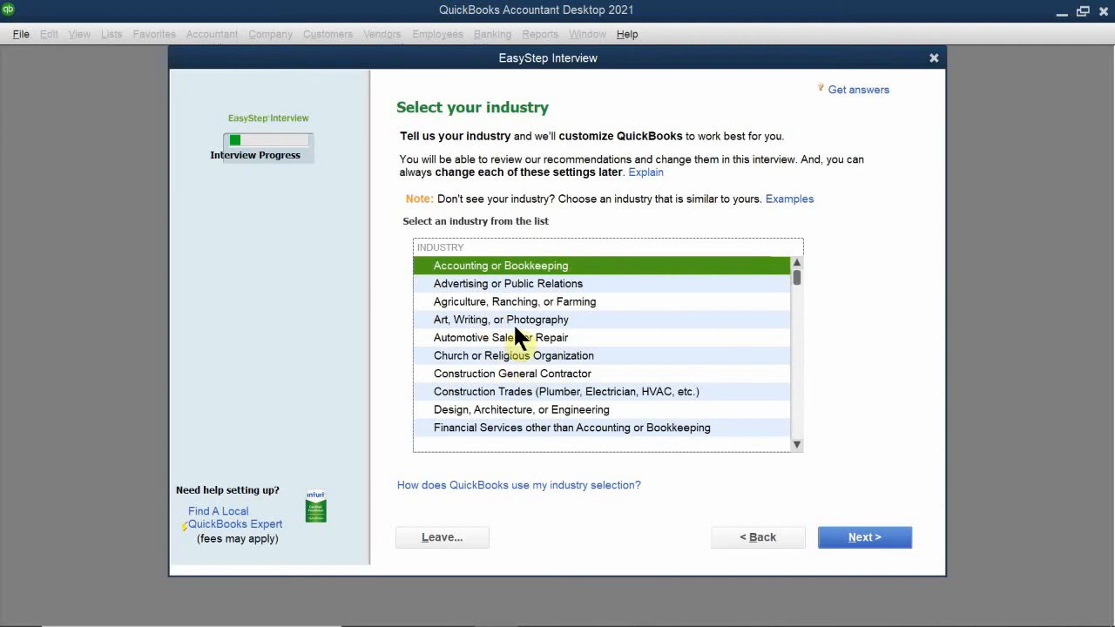
- Pick Art, Writing, or Photography from the industry list and continue
scroll(526, 324, down, 3)
scroll(527, 324, down, 4)
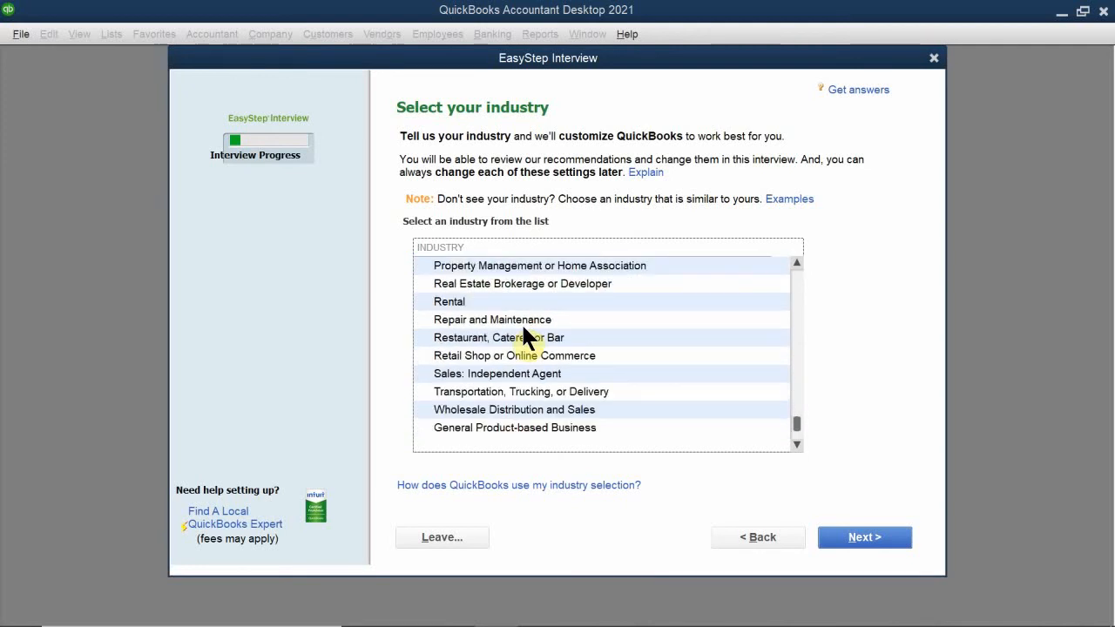
scroll(526, 327, down, 1)
scroll(526, 331, up, 6)
scroll(525, 331, up, 2)
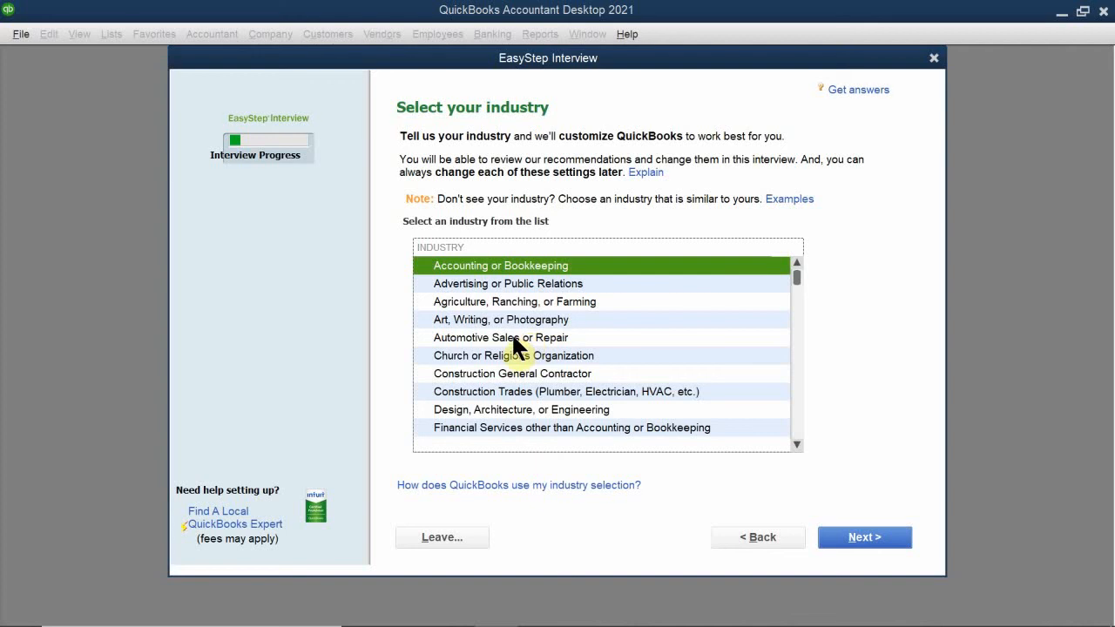
scroll(512, 340, down, 5)
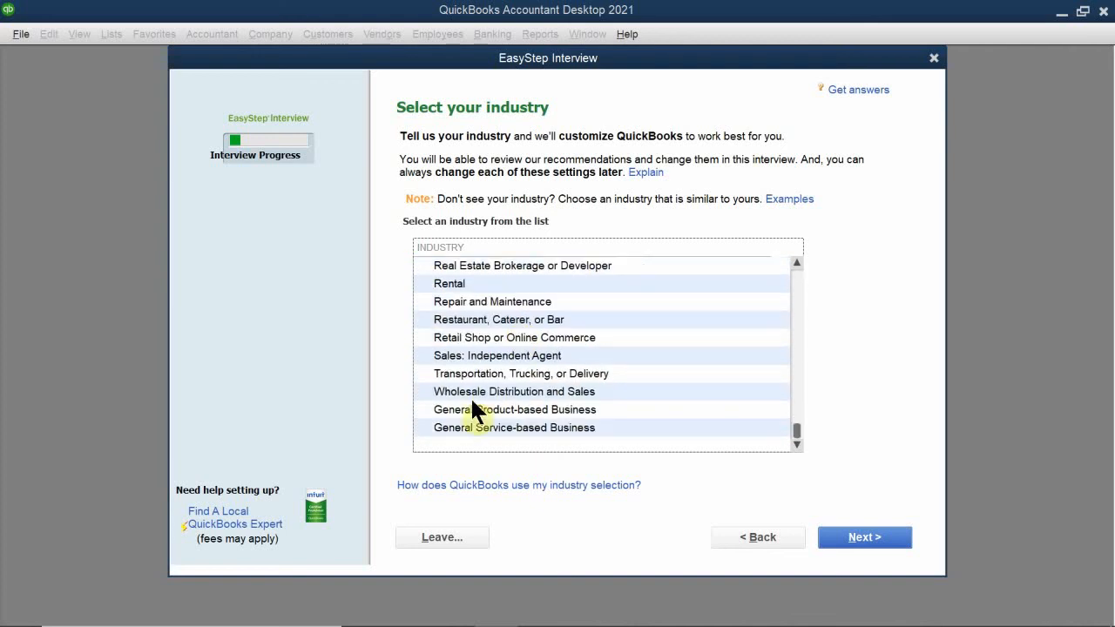
scroll(463, 356, up, 4)
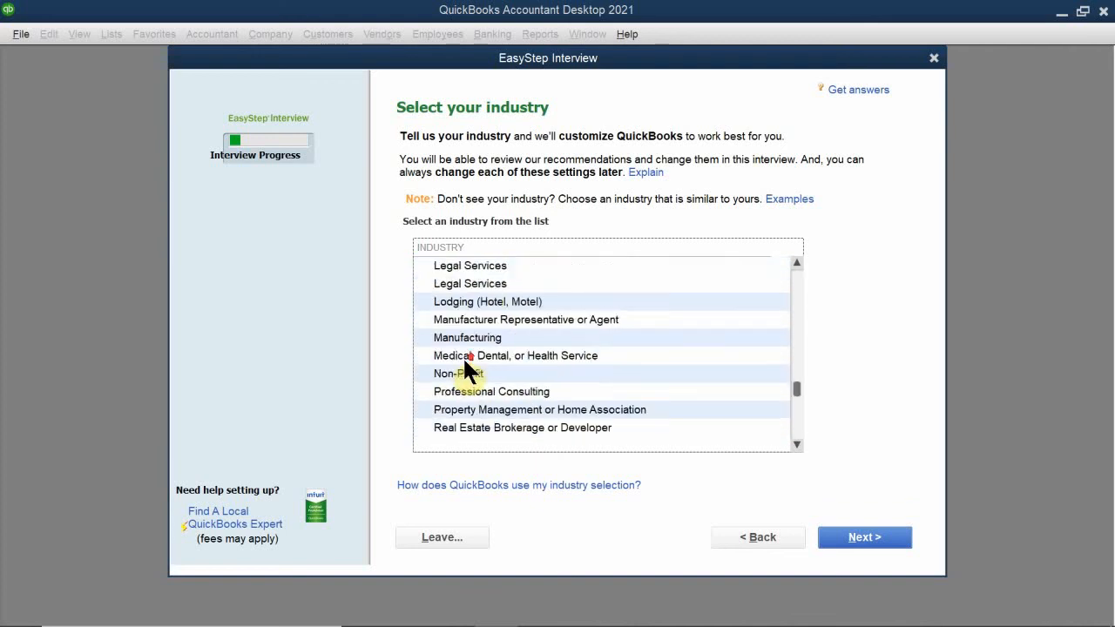
scroll(484, 344, down, 4)
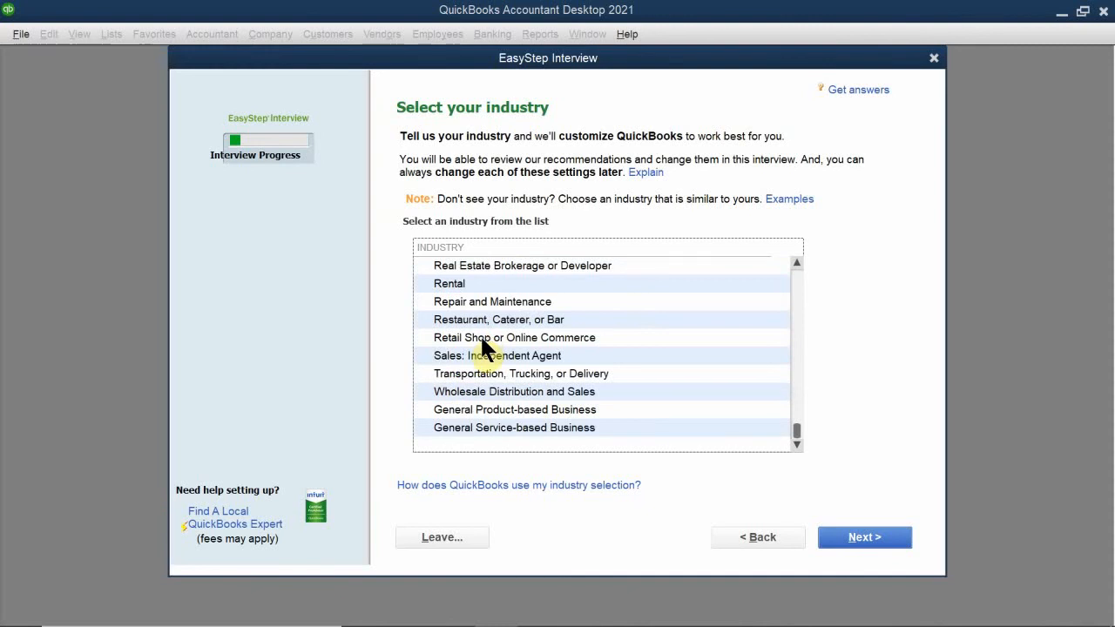
scroll(480, 334, up, 5)
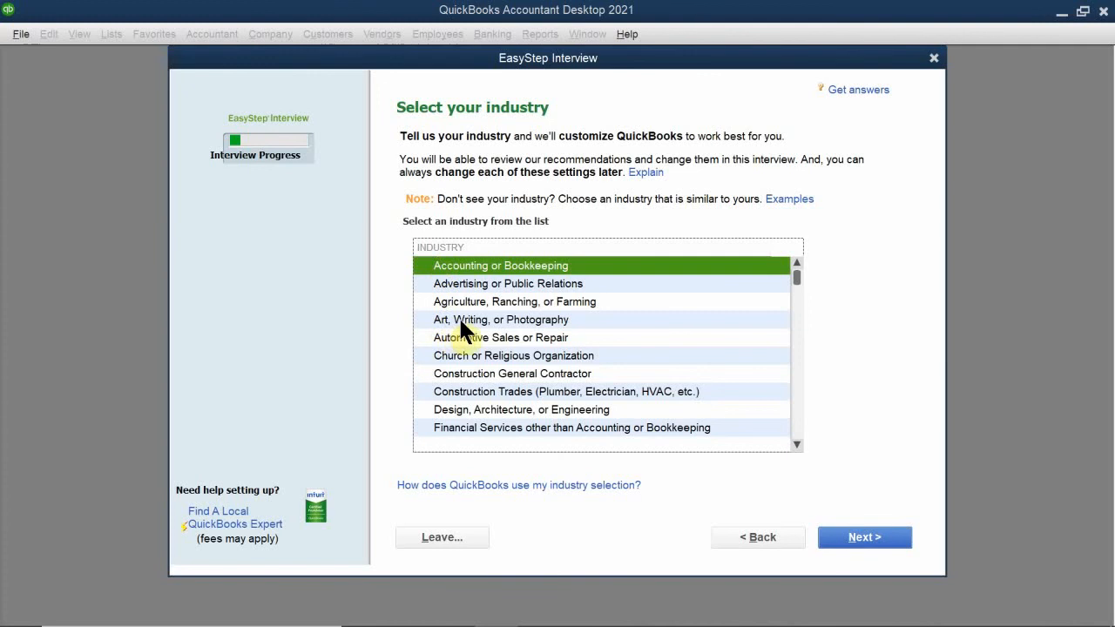
click(464, 320)
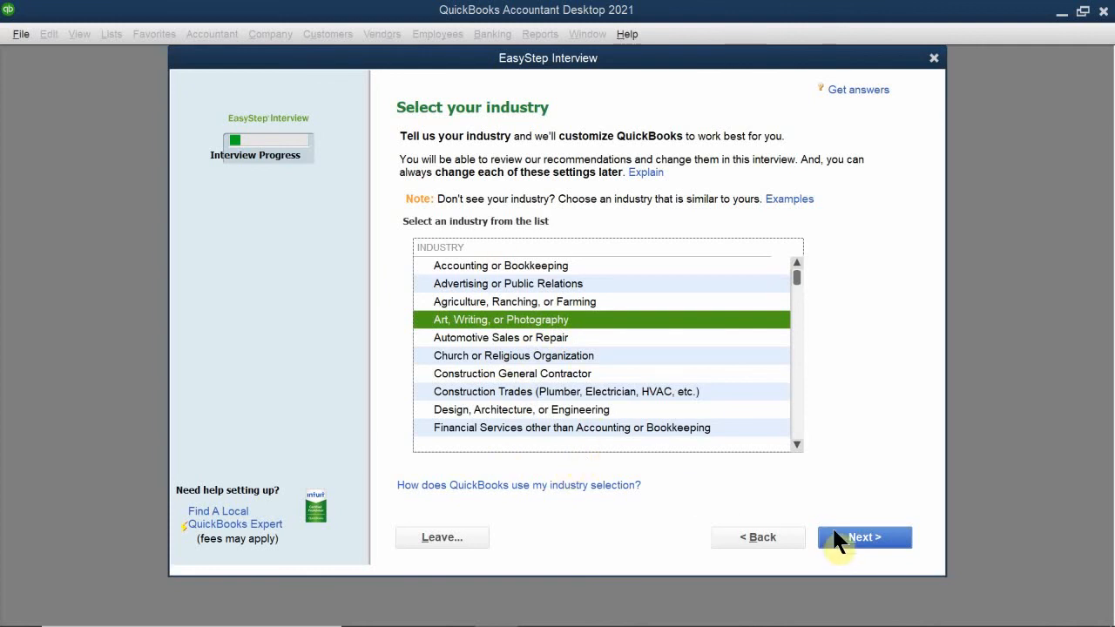
click(850, 537)
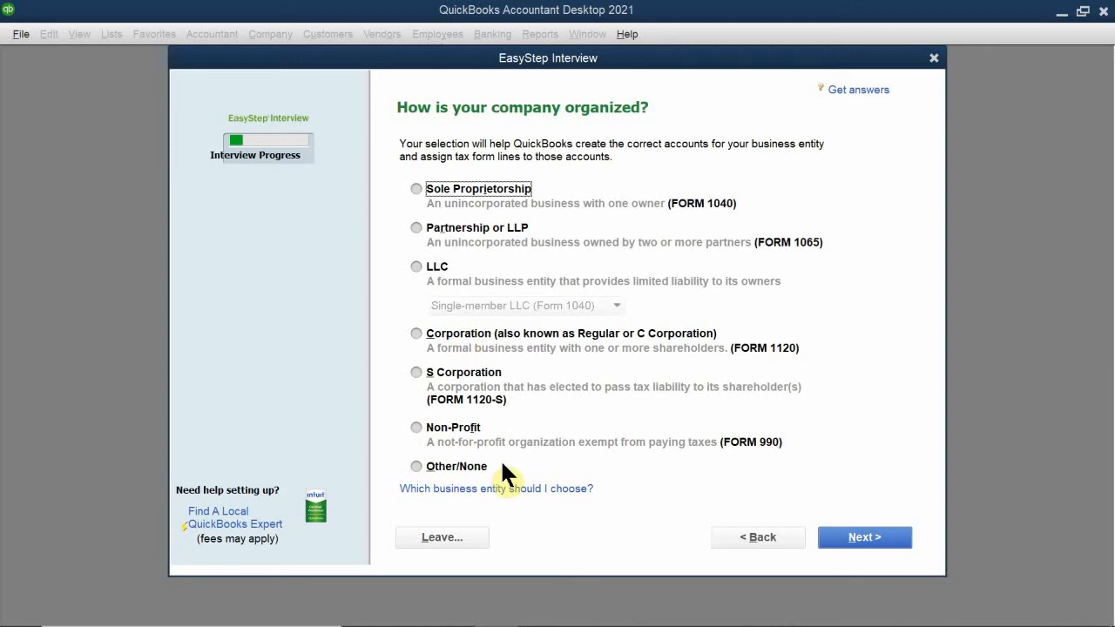
- Set the company's business entity type to S Corporation and continue
click(422, 373)
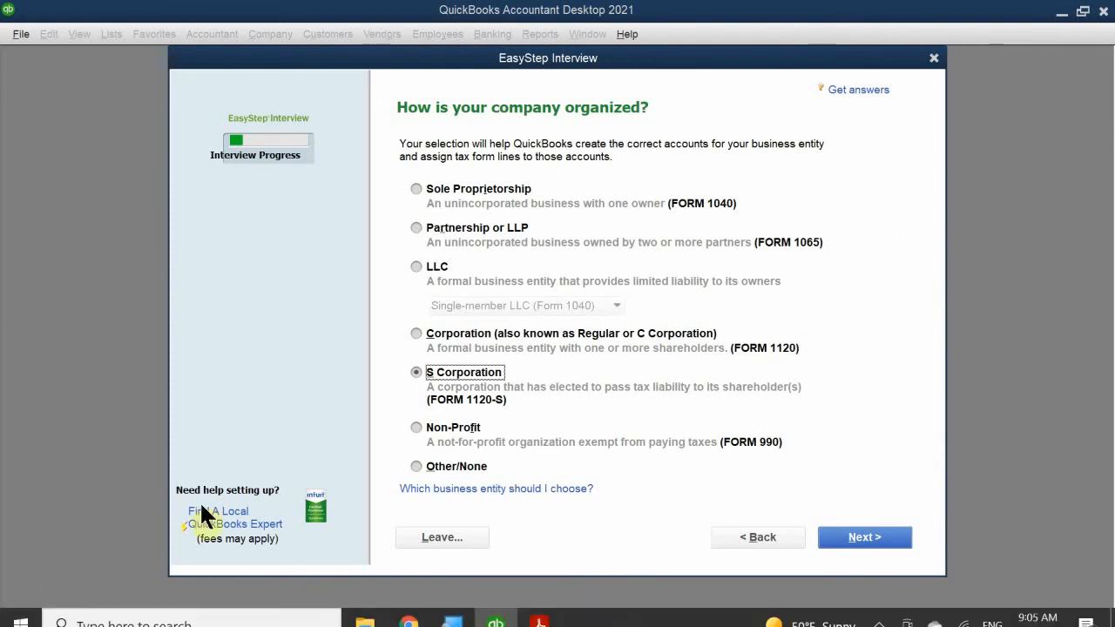
click(838, 539)
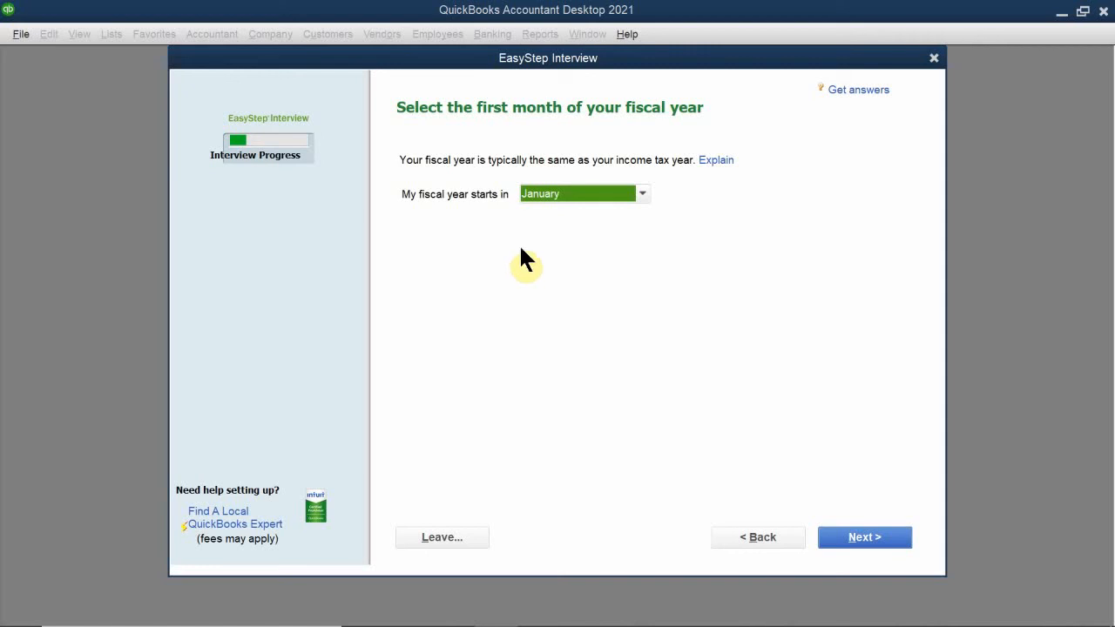
- Choose January as the first month of the fiscal year and continue
click(578, 192)
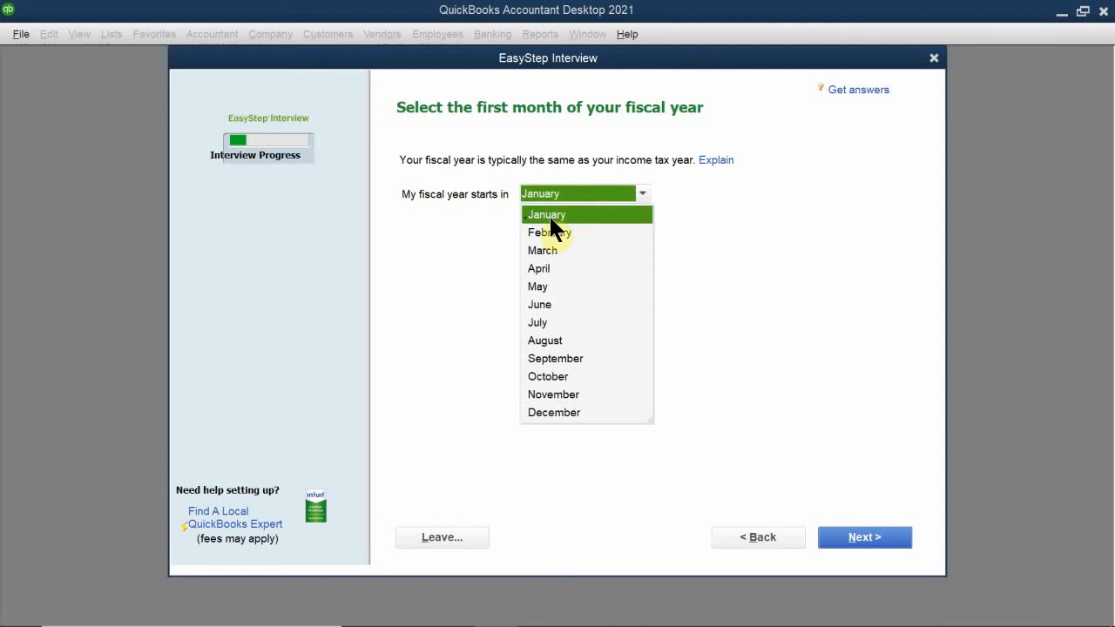
click(549, 214)
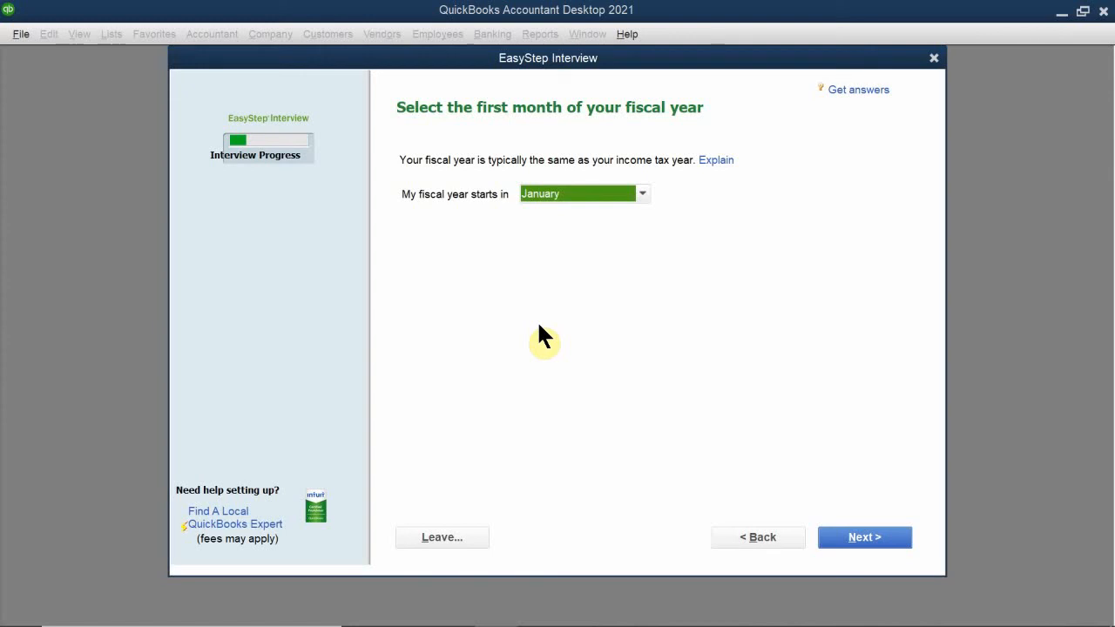
click(873, 535)
mouse_move(735, 619)
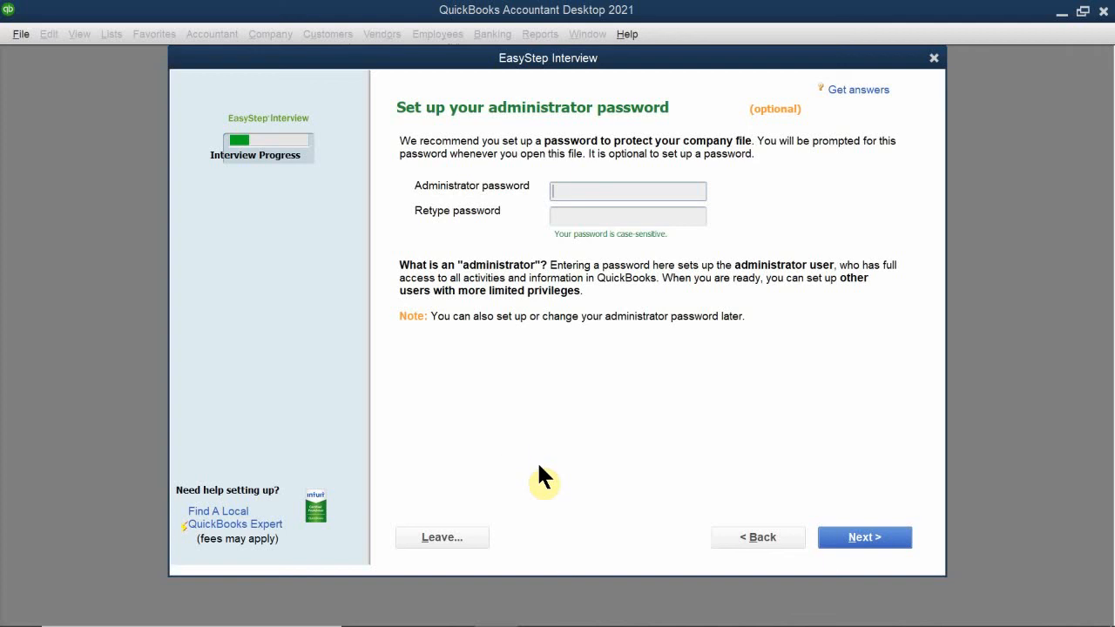
- Leave the administrator password fields blank and continue
click(858, 538)
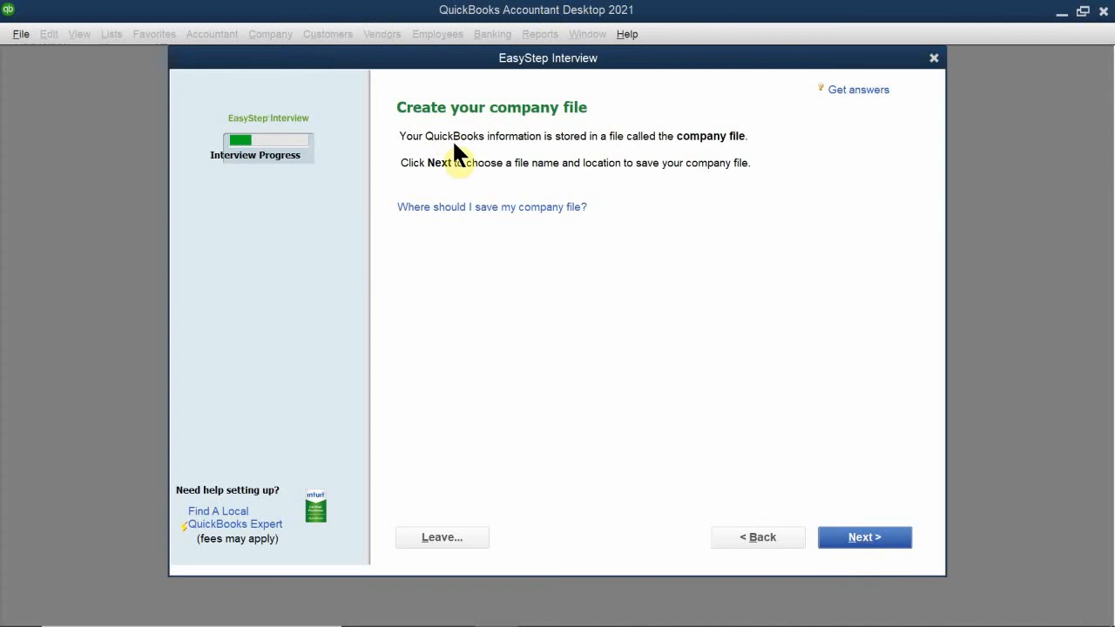
- Choose QuickBooks Portable Files as the save location for the company file
click(848, 540)
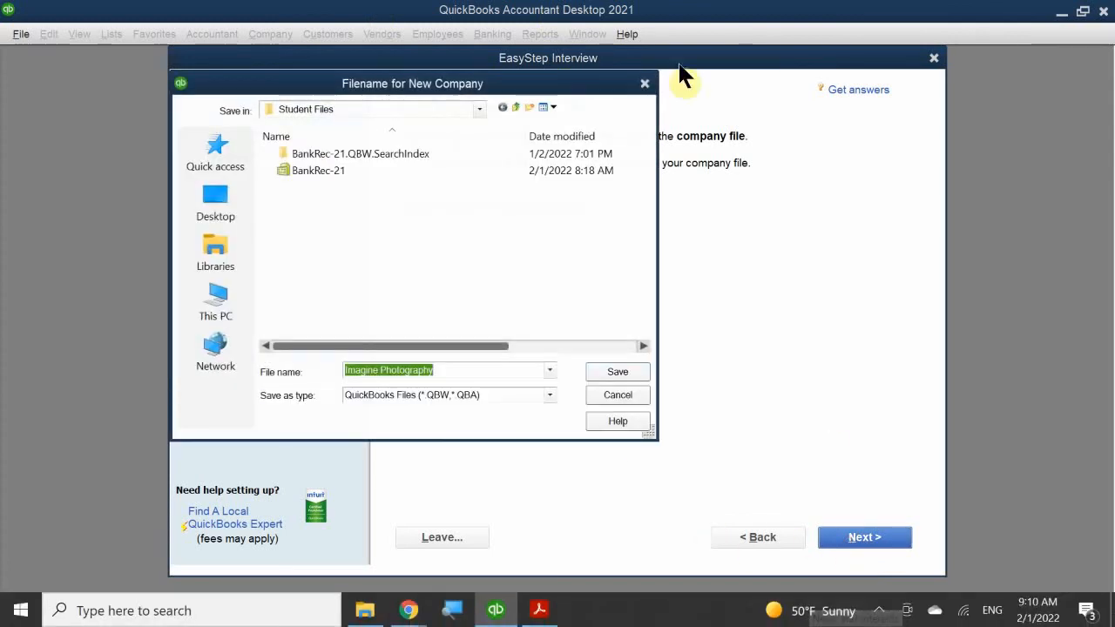
drag(409, 87, 592, 189)
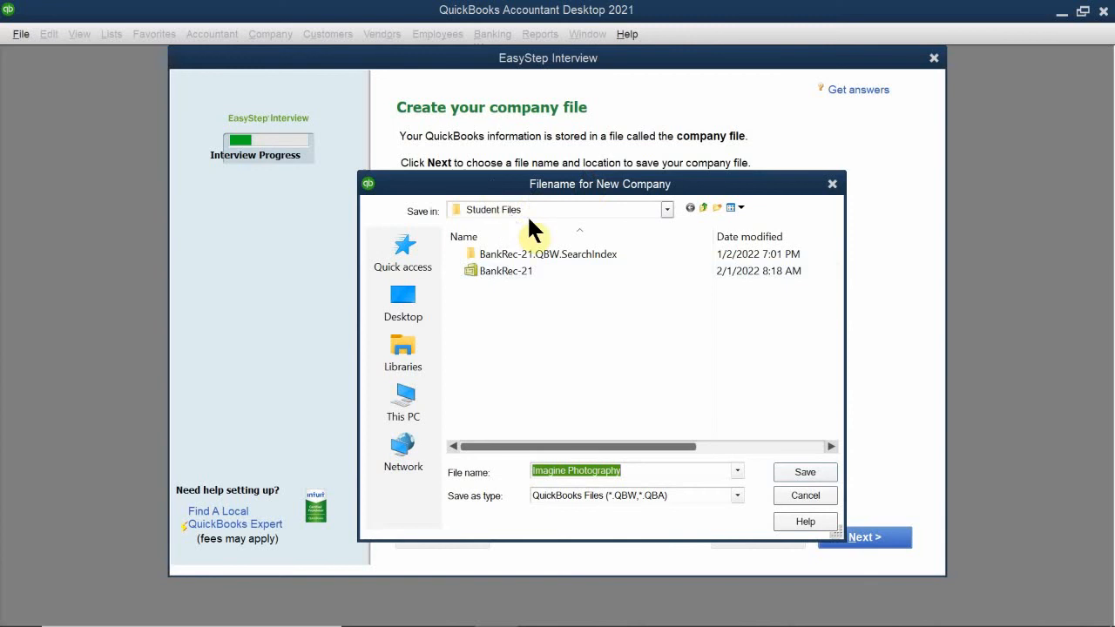
click(558, 209)
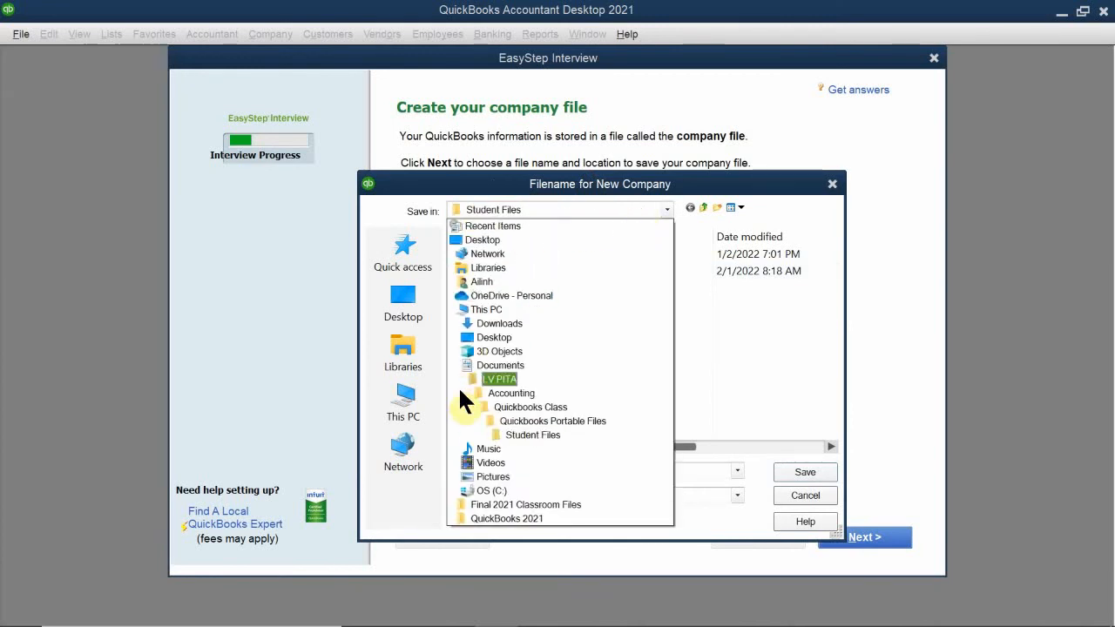
click(538, 420)
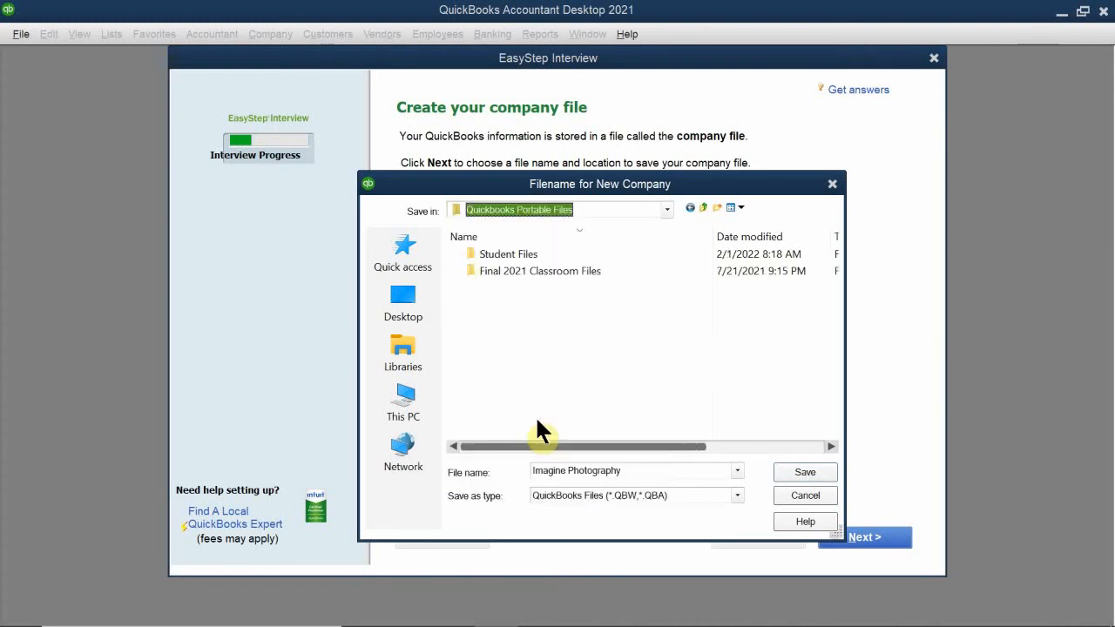
click(558, 210)
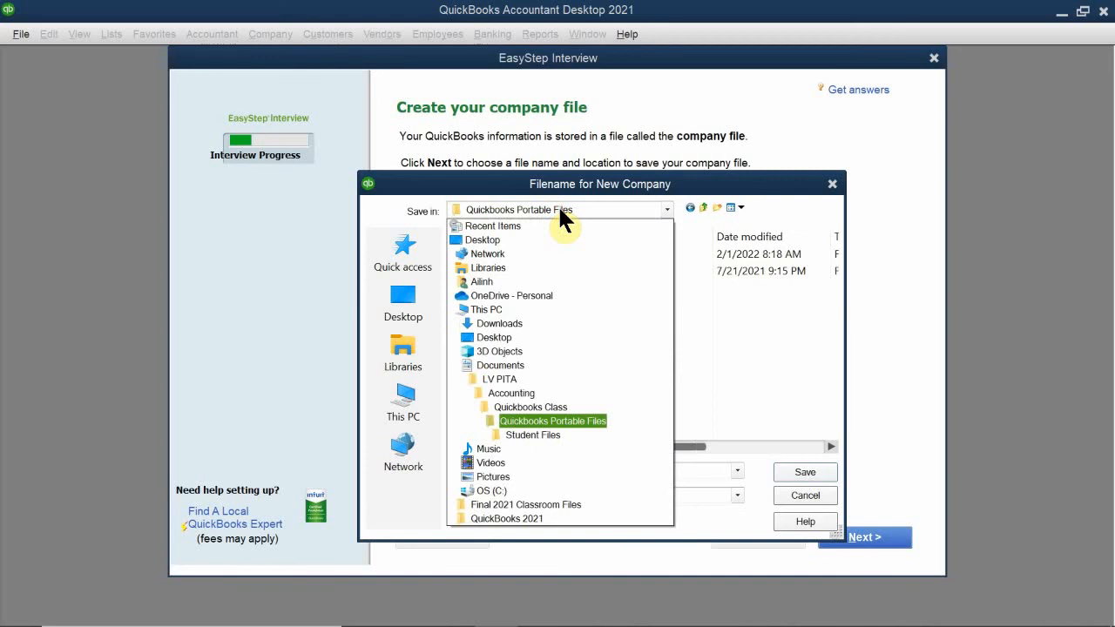
click(509, 421)
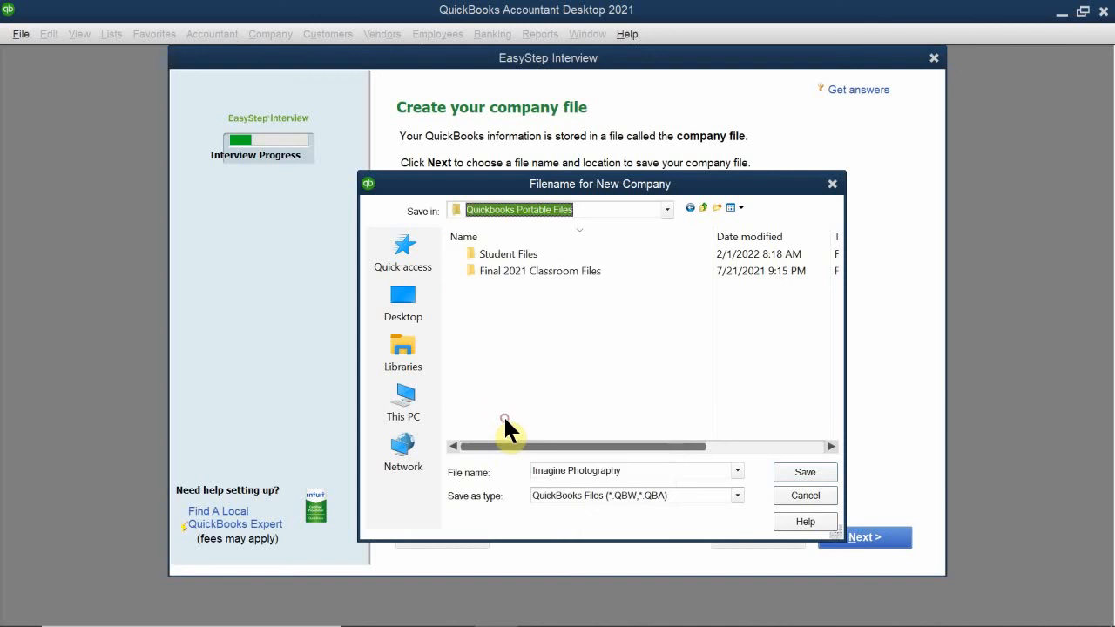
- Create a new folder named AM QB 1.31 there and open it
right_click(533, 292)
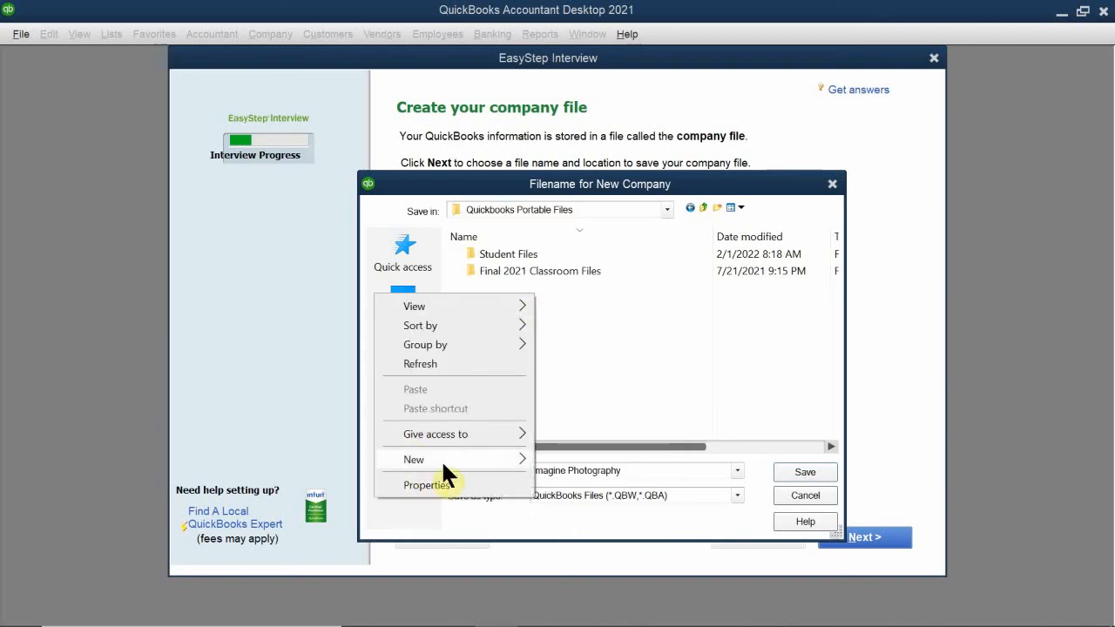
mouse_move(446, 459)
click(576, 222)
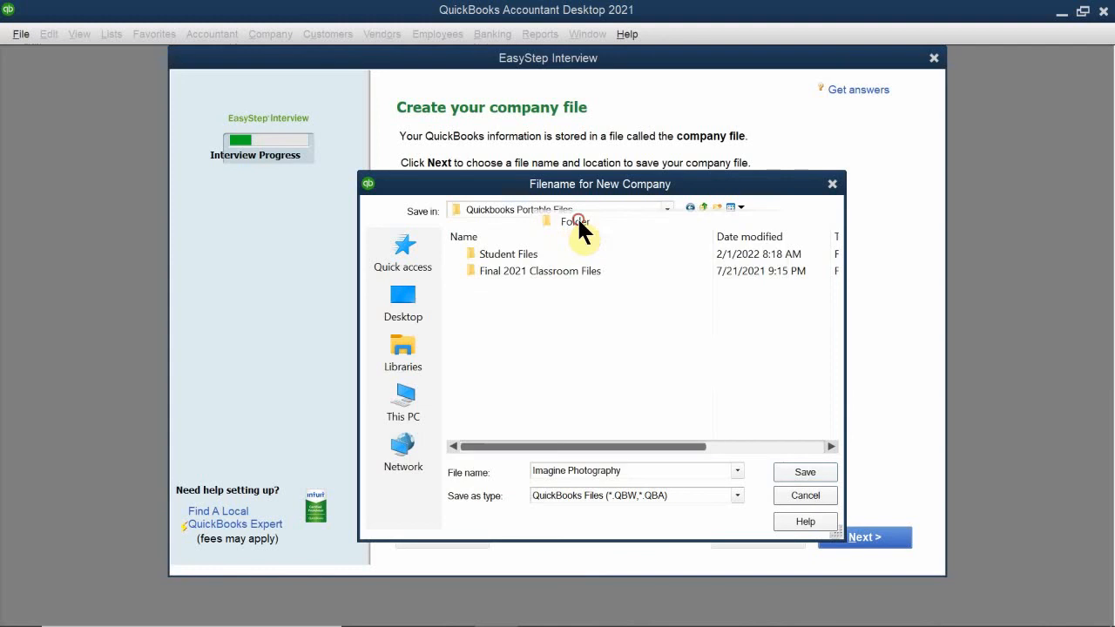
key(BackSpace)
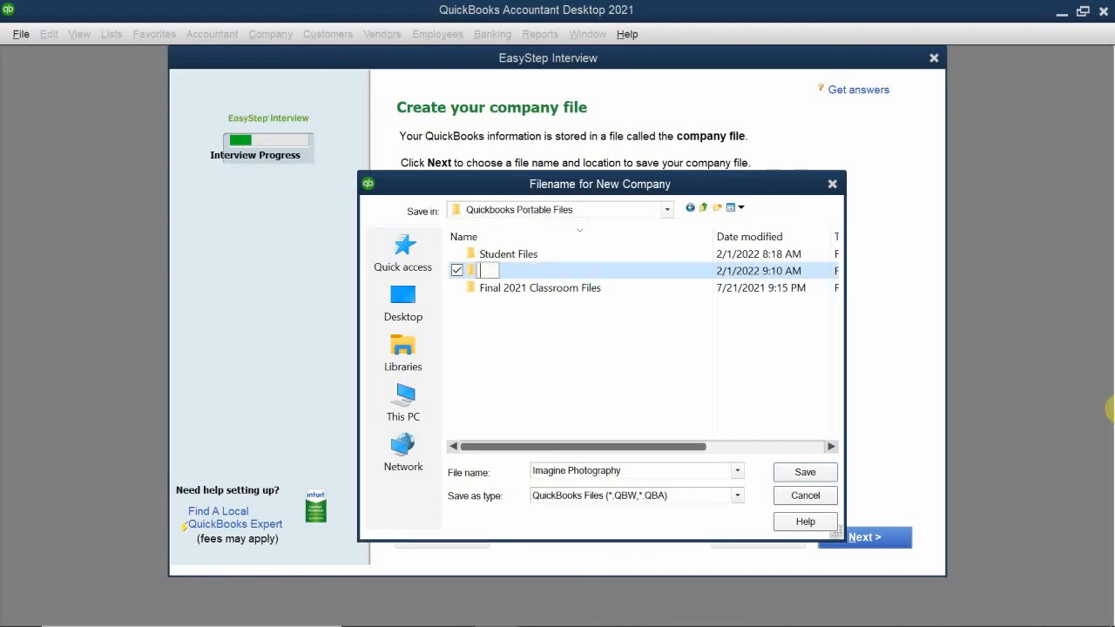
text(AM QB 1.31)
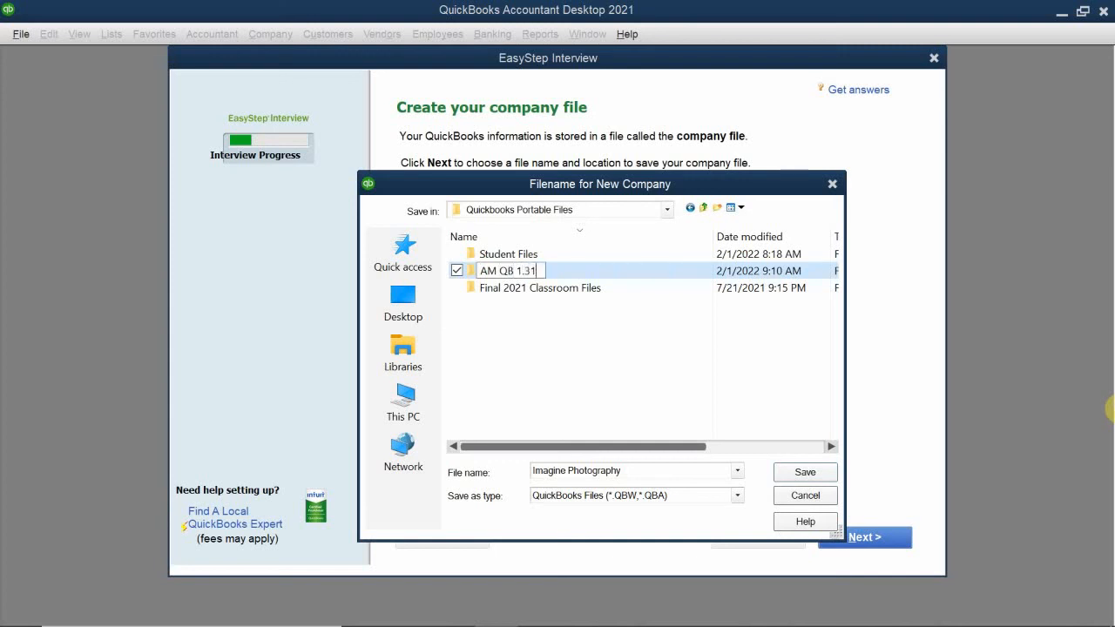
key(Return)
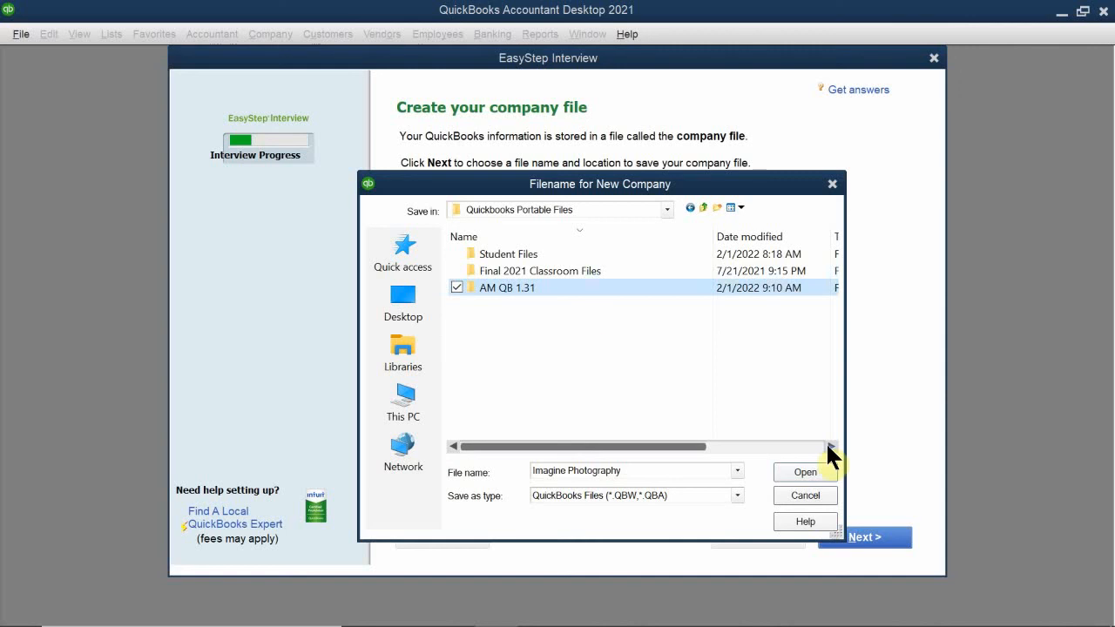
double_click(492, 290)
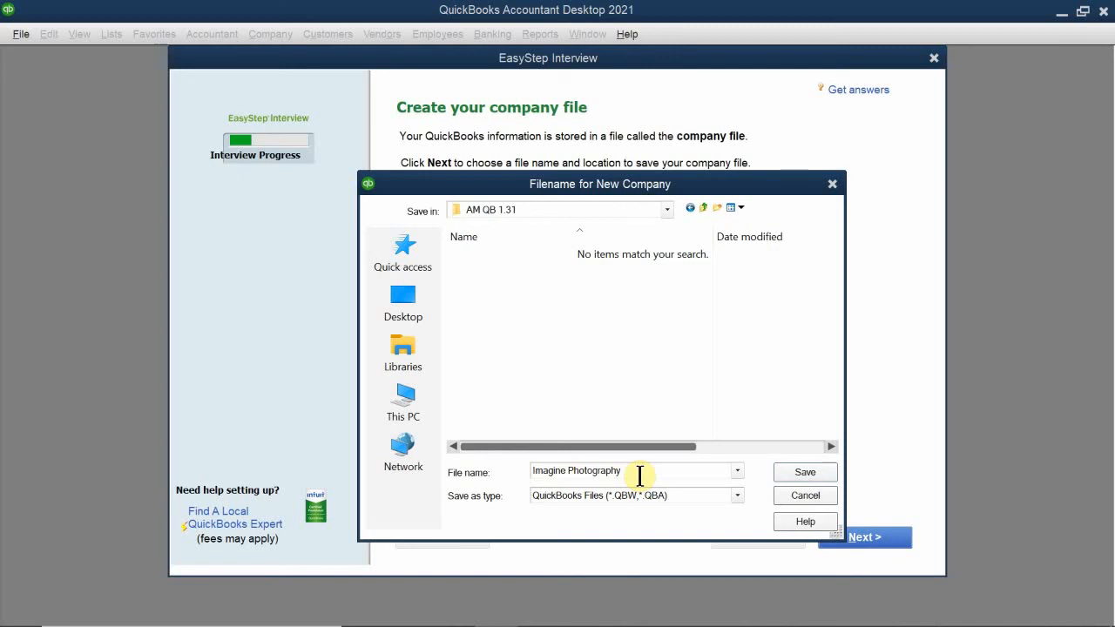
- Save the Imagine Photography company file, granting administrator permission to create it
click(798, 470)
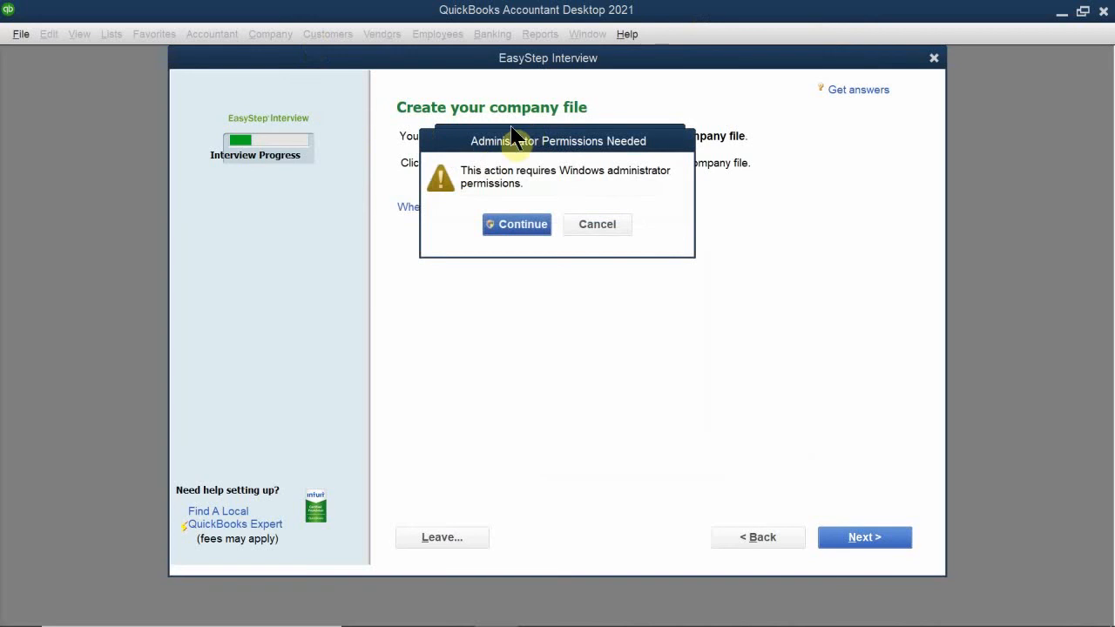
drag(508, 138, 499, 301)
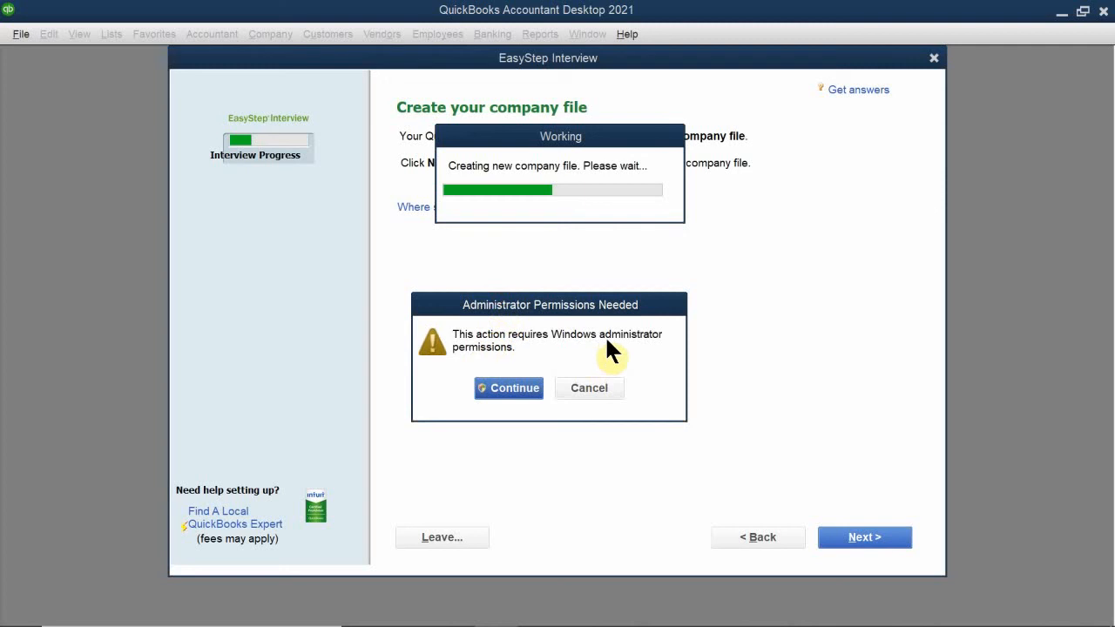
click(518, 388)
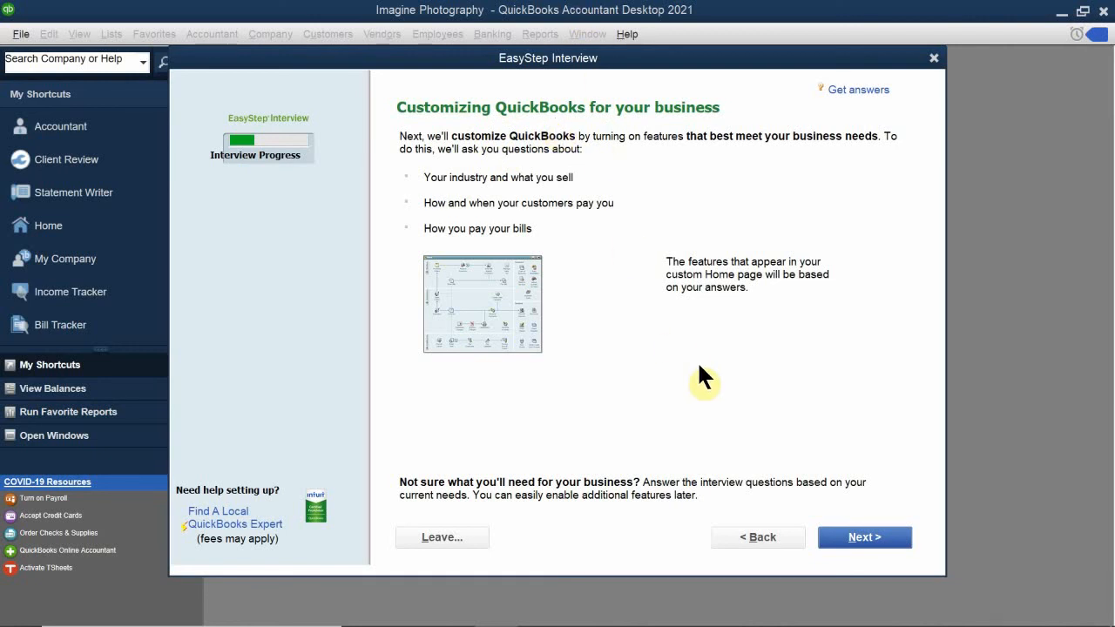
- Continue past the Customizing QuickBooks page to the What do you sell? question
click(866, 542)
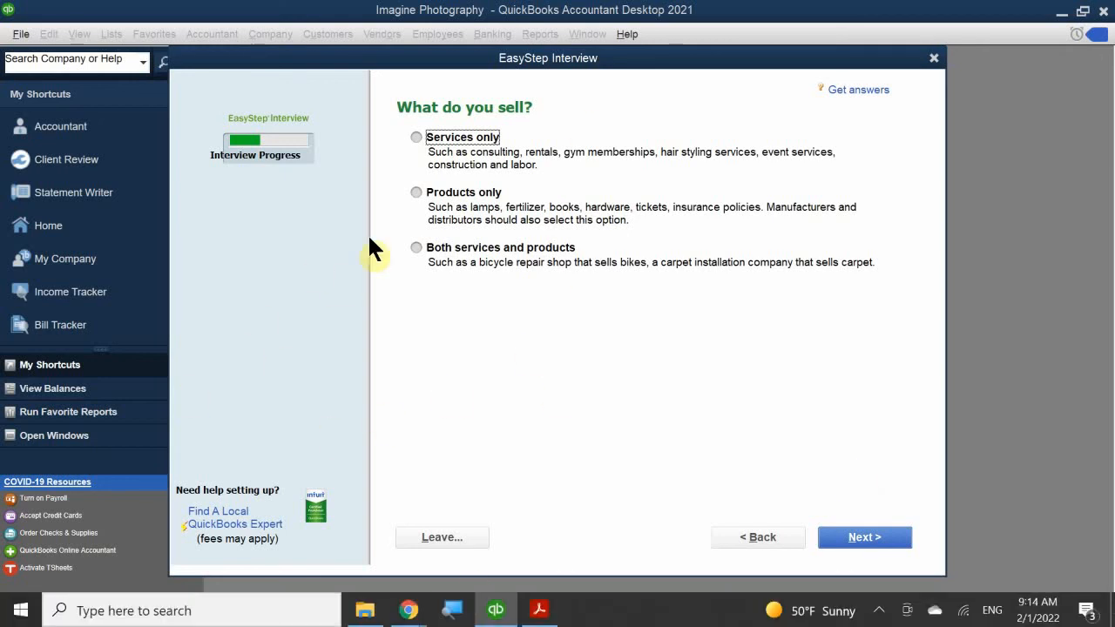
- Answer that the business sells both services and products, then continue
click(416, 246)
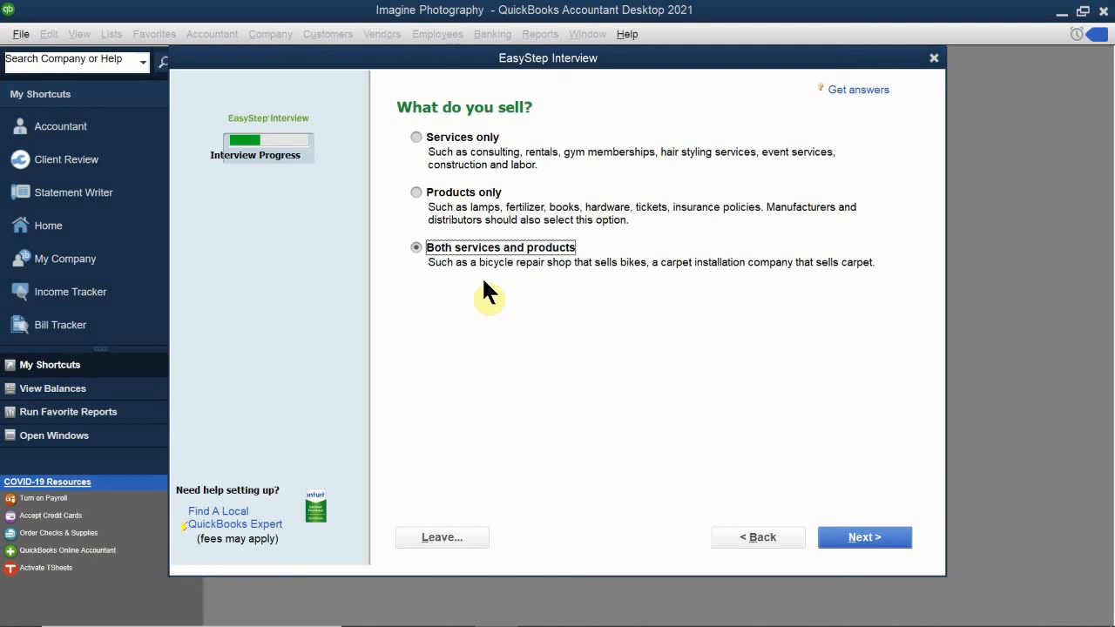
click(880, 539)
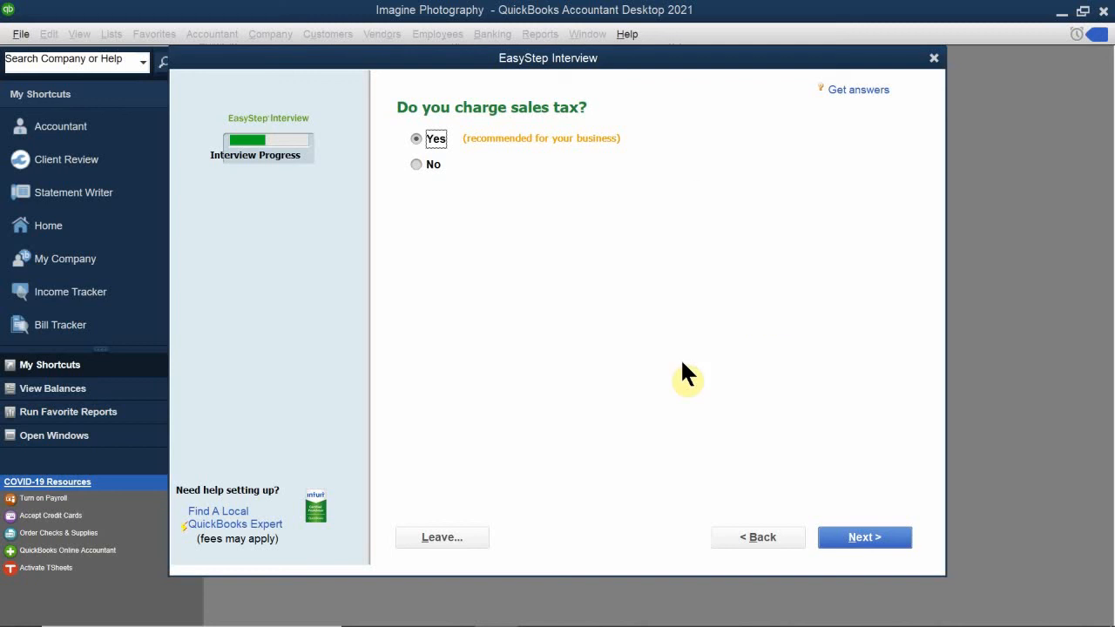
- Keep Yes for charging sales tax and continue
click(858, 540)
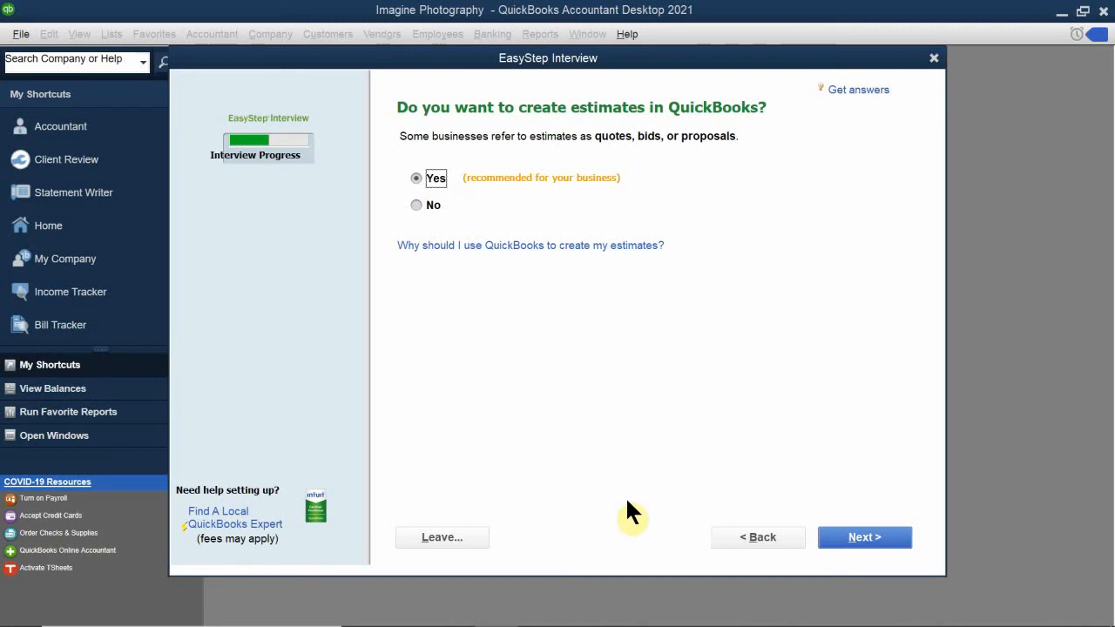
- Keep Yes for creating estimates and continue
click(844, 540)
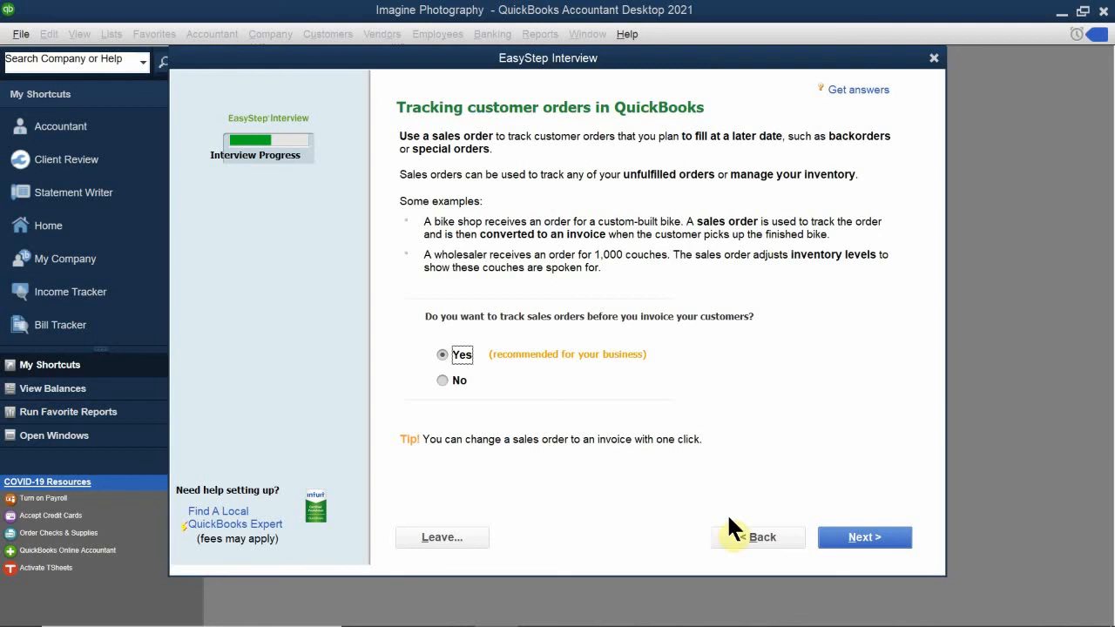
- Keep sales order tracking and billing statements set to Yes to reach the progress invoicing question
click(858, 539)
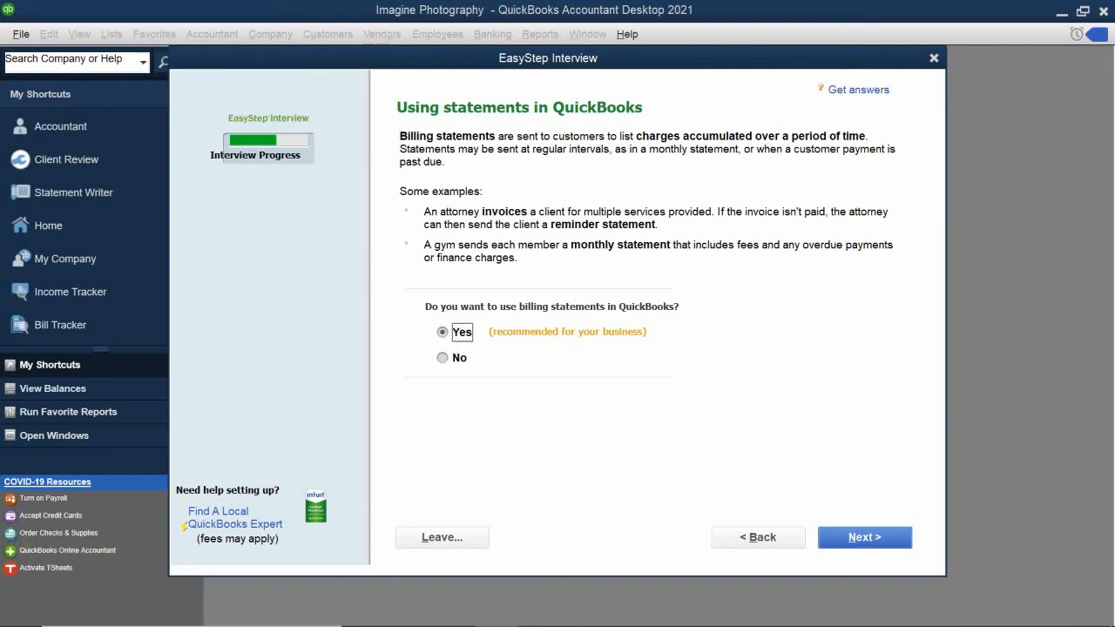
click(865, 549)
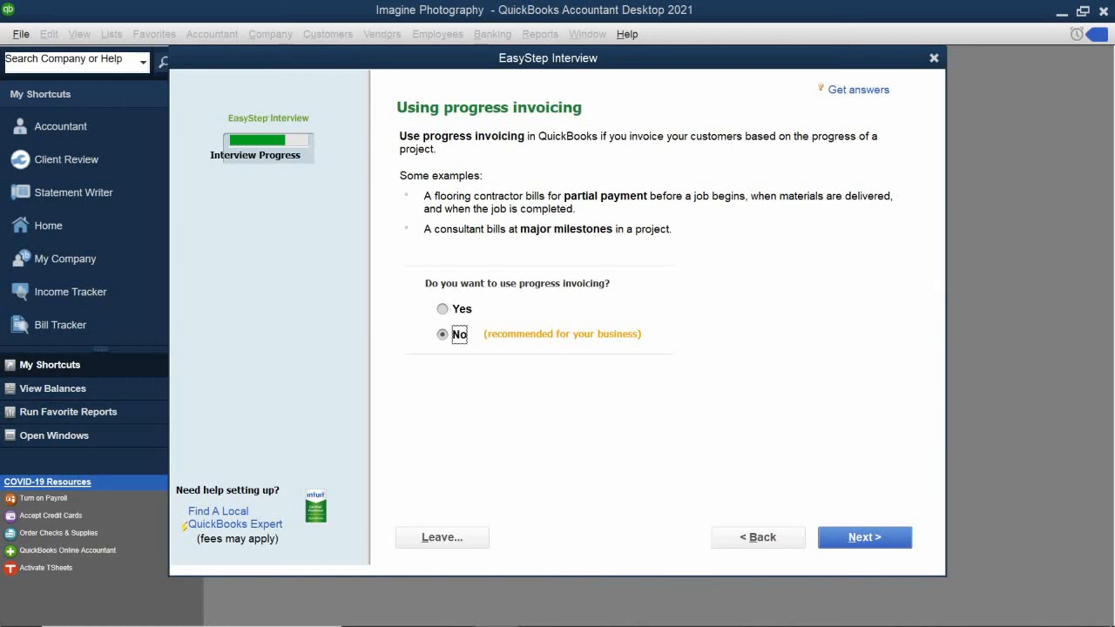
- Answer Yes to progress invoicing and continue to the bills-you-owe question
click(454, 308)
click(872, 541)
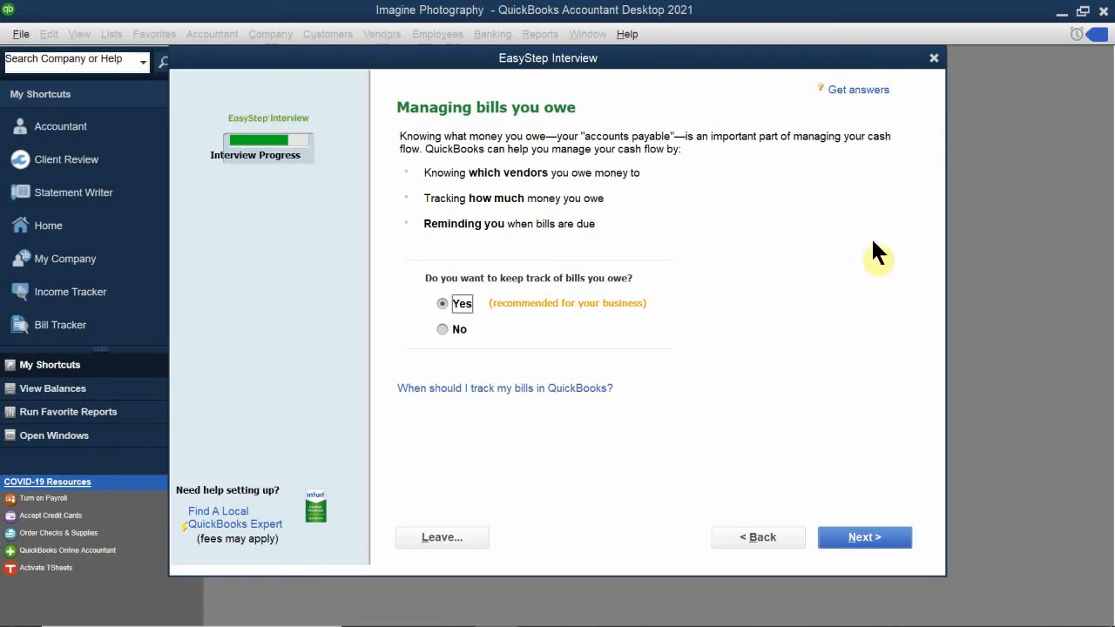
- Keep Yes for tracking bills you owe and continue to the inventory question
click(839, 539)
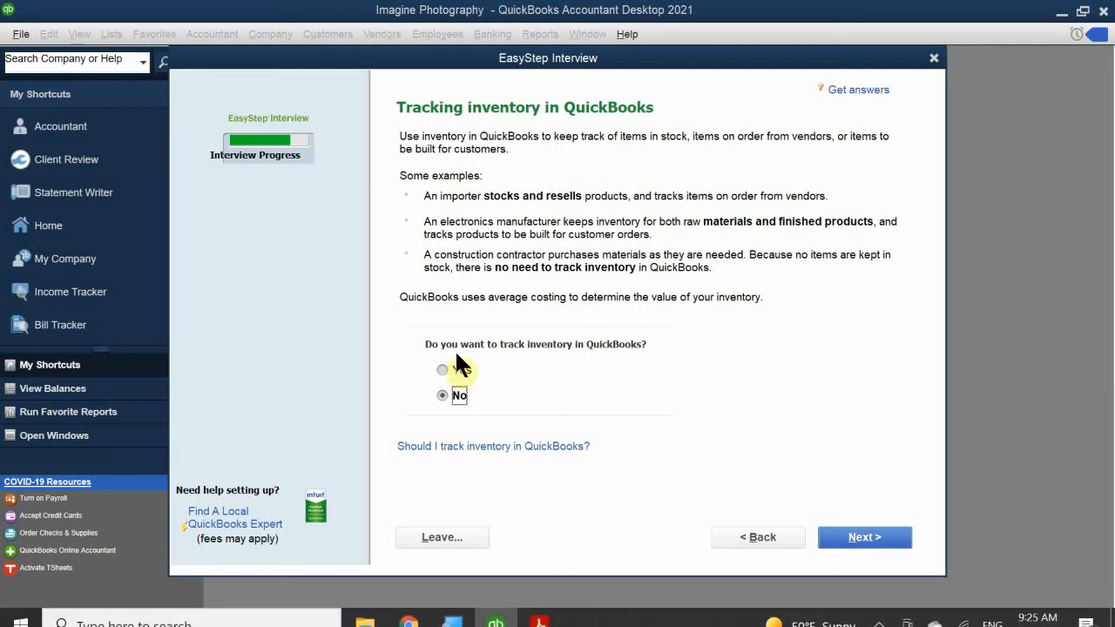
- Answer Yes to tracking inventory and continue to the time-tracking question
click(444, 370)
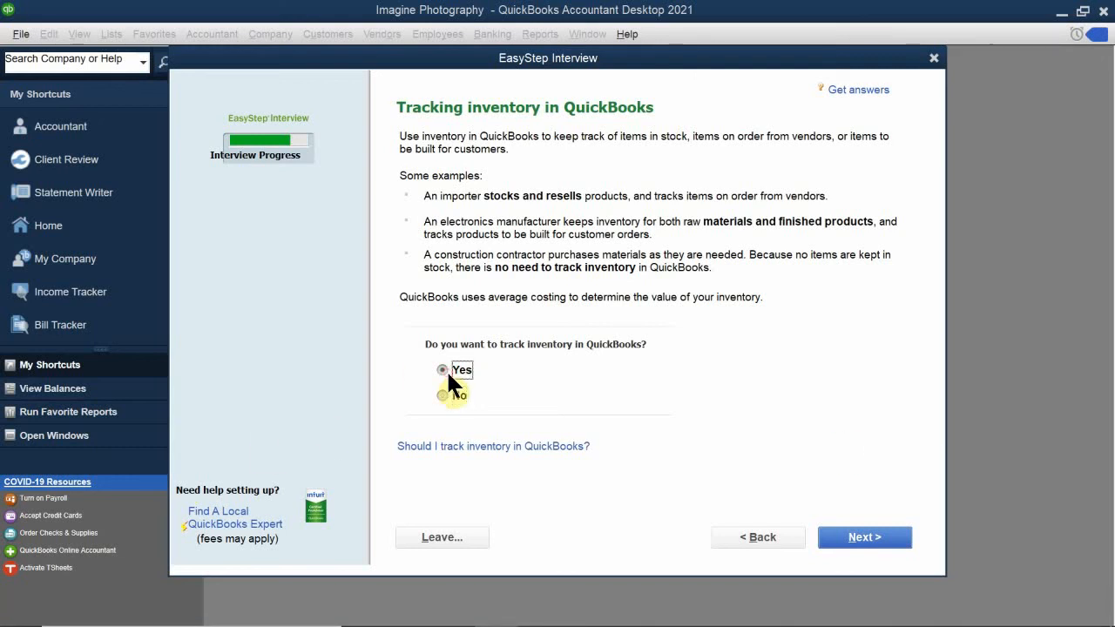
click(846, 533)
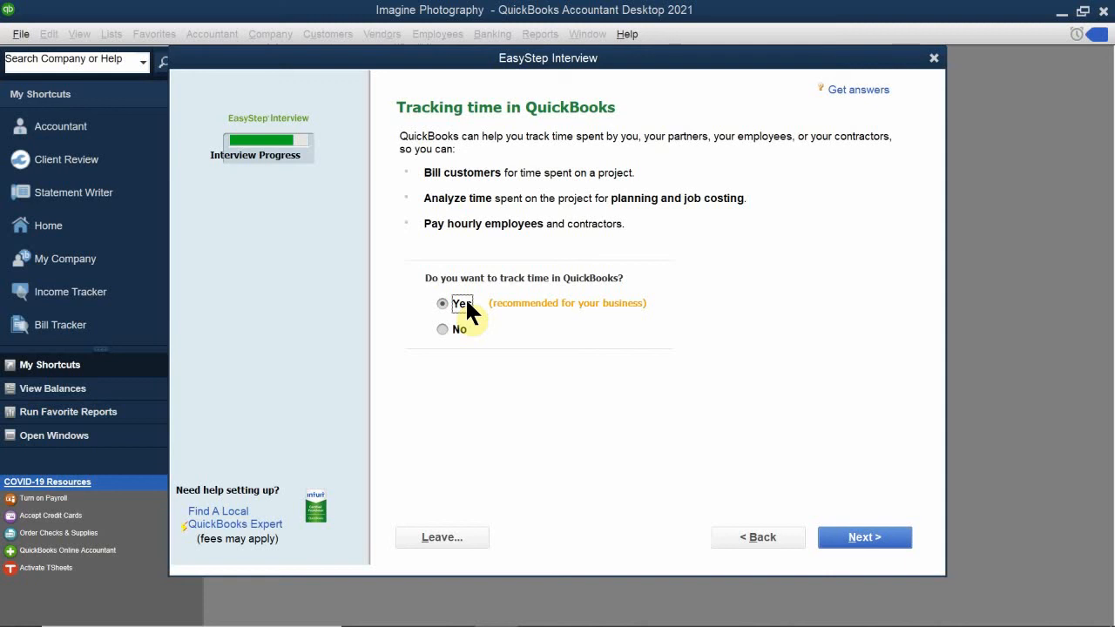
- Accept Yes for tracking time and continue to the employees question
click(840, 537)
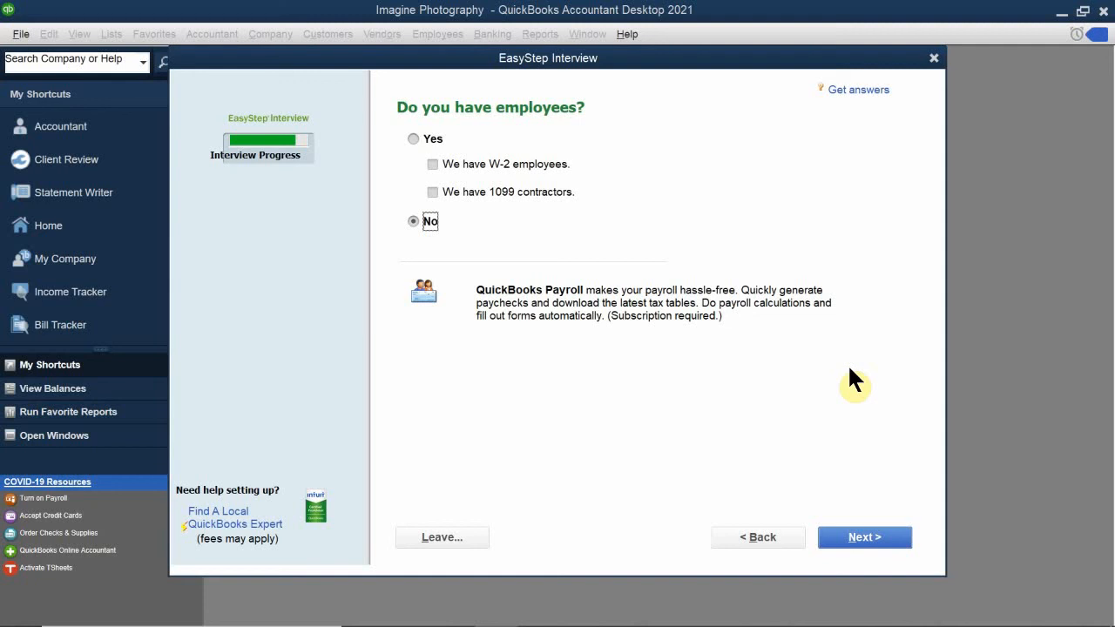
- Answer Yes to having employees and check We have W-2 employees
click(414, 140)
click(442, 164)
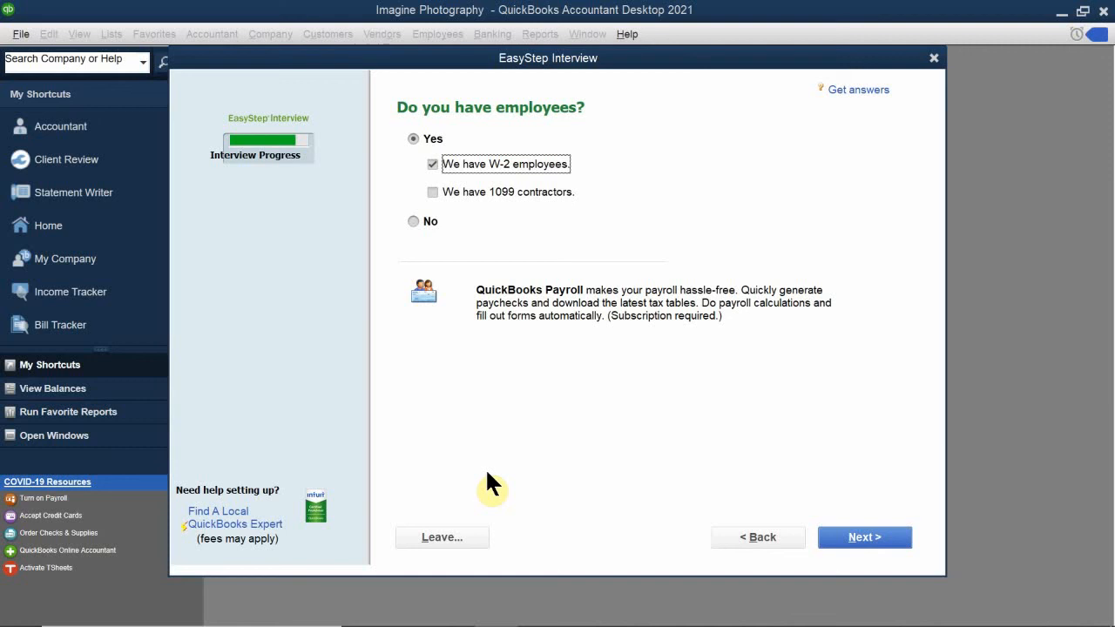
- Also check We have 1099 contractors and continue to the Using accounts page
click(432, 191)
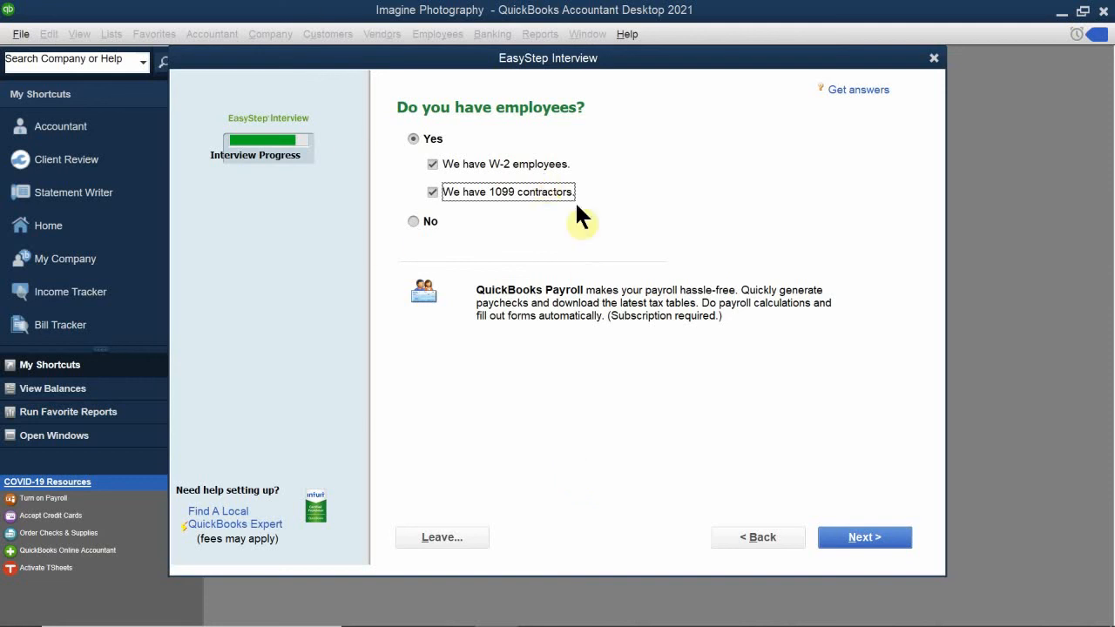
click(840, 538)
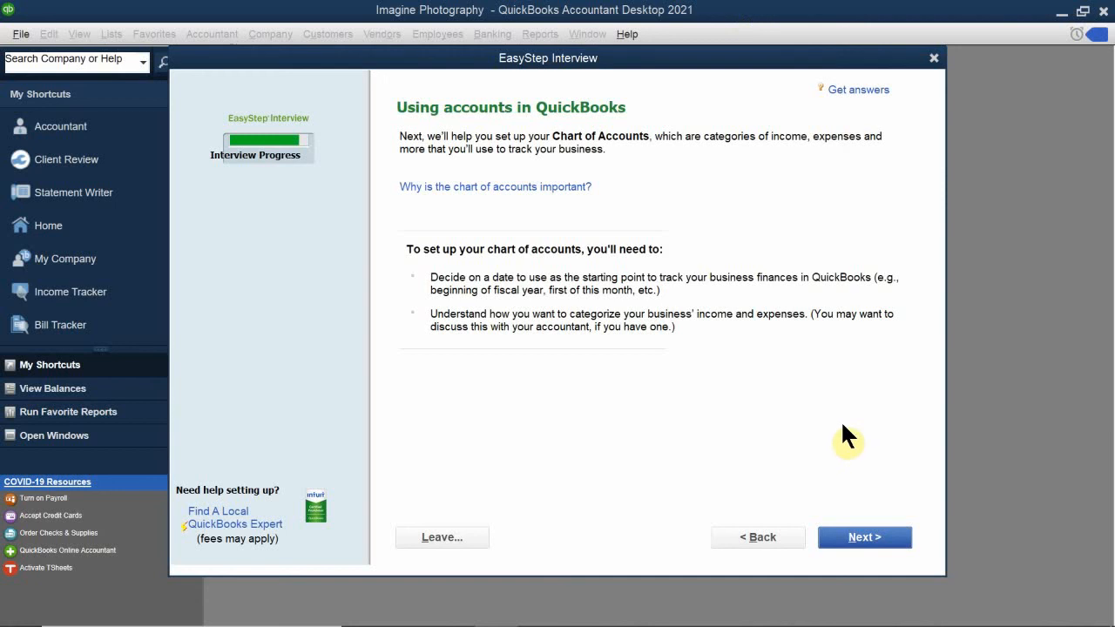
- Move past the Using accounts in QuickBooks page to the start date question
click(849, 542)
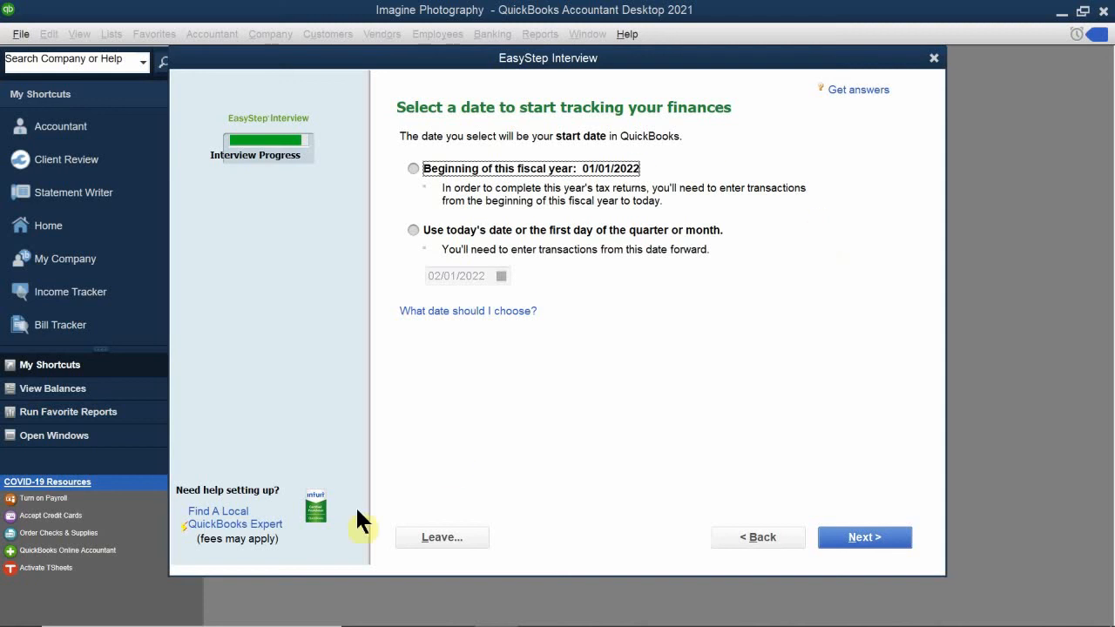
- Set the tracking start date to 12/31/2021 with the today's-date-or-first-of-period option
click(416, 166)
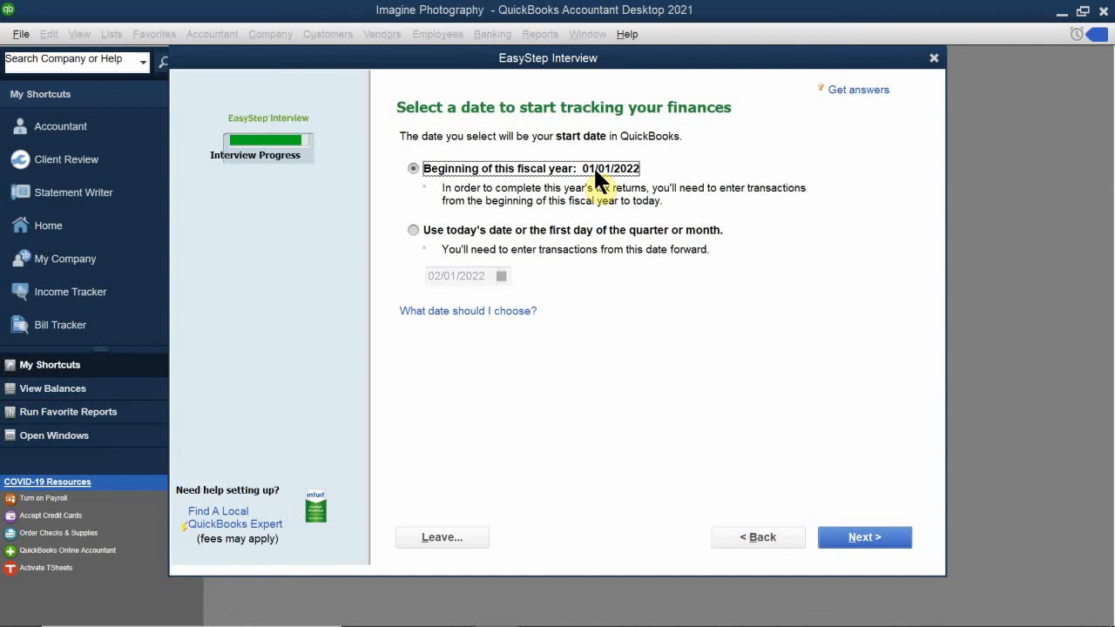
click(450, 229)
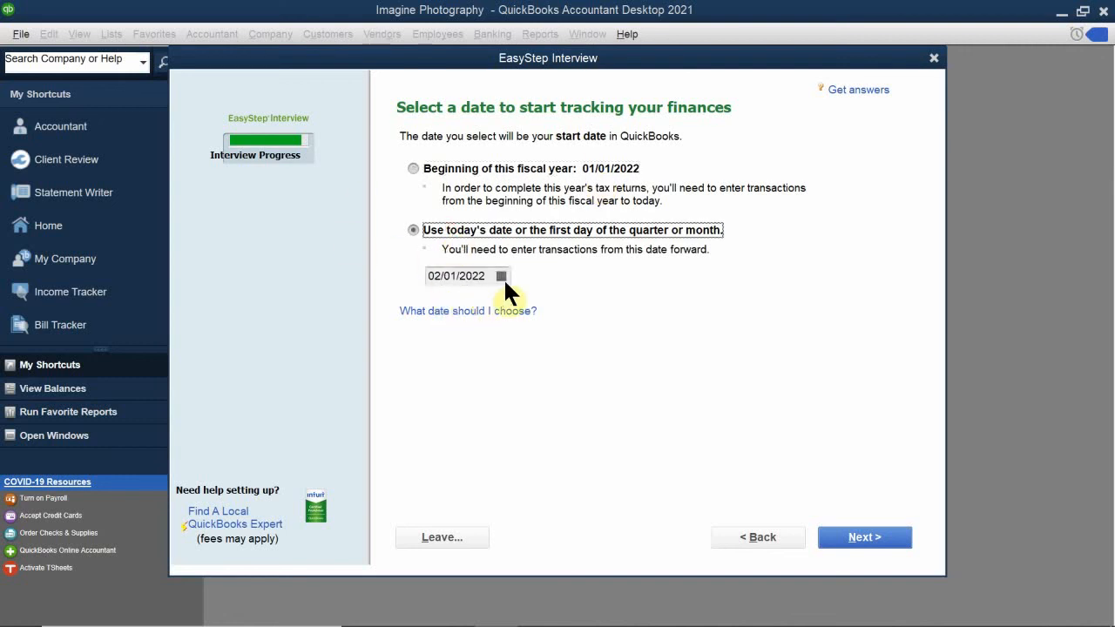
click(502, 276)
click(442, 303)
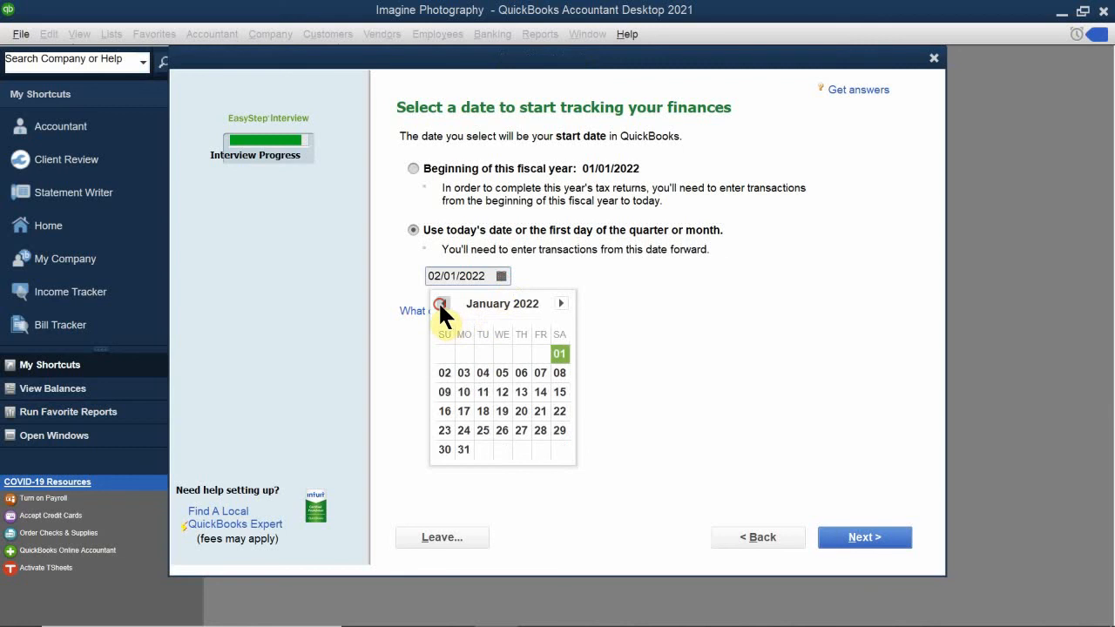
click(442, 303)
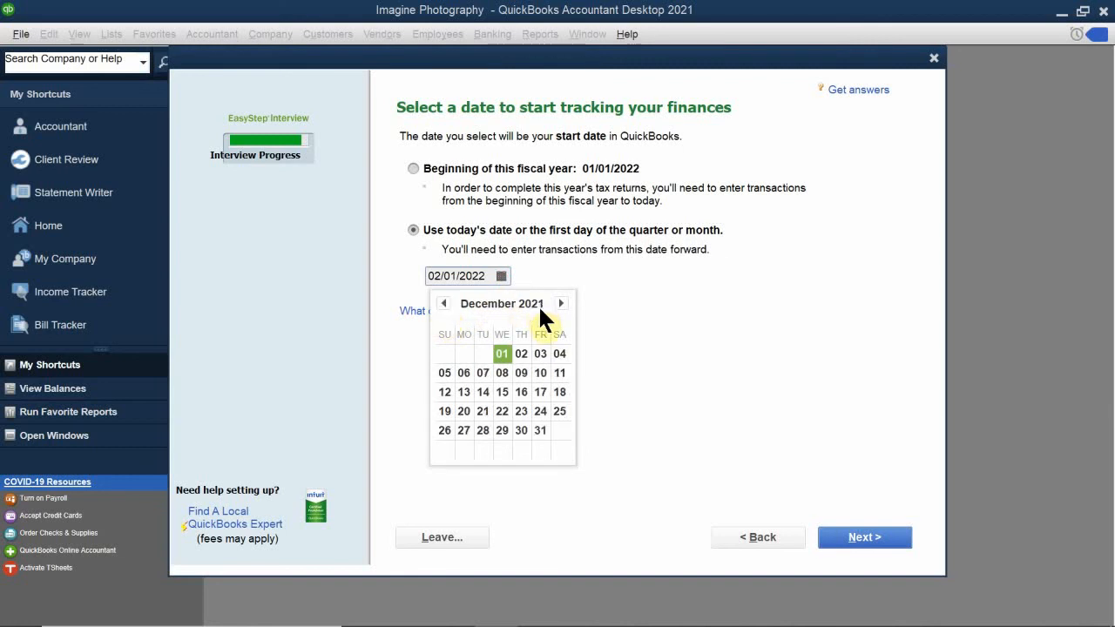
click(540, 430)
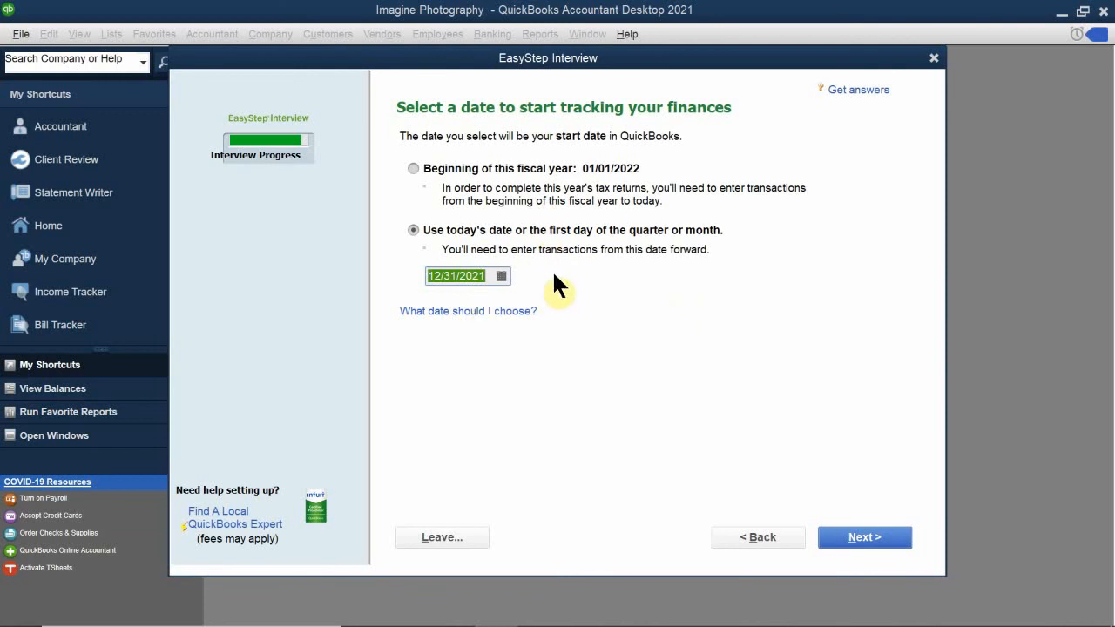
click(475, 277)
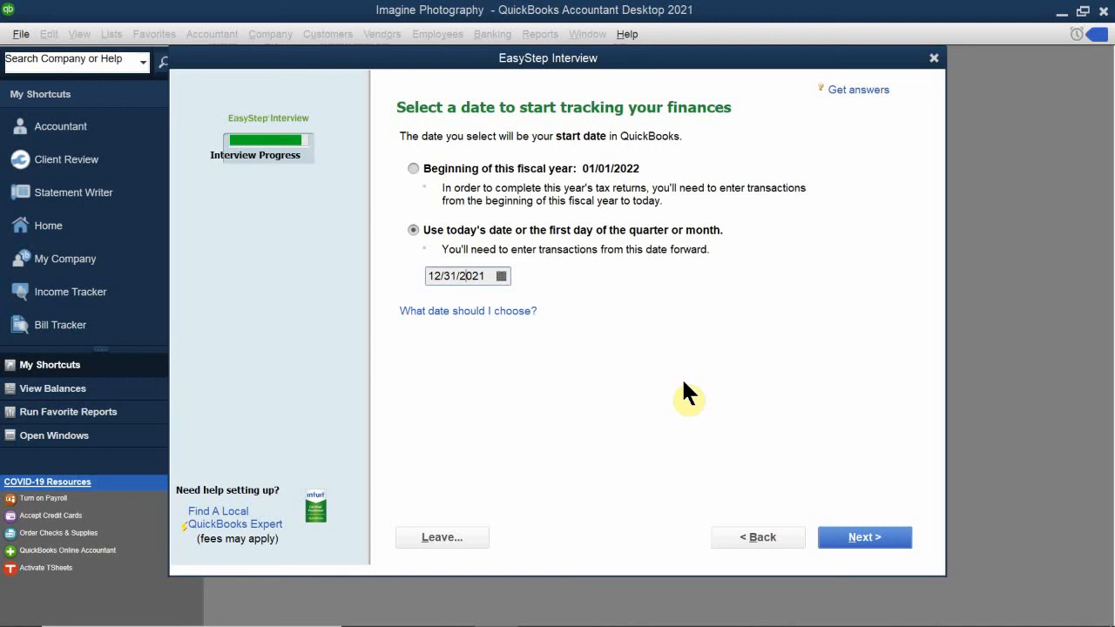
click(859, 544)
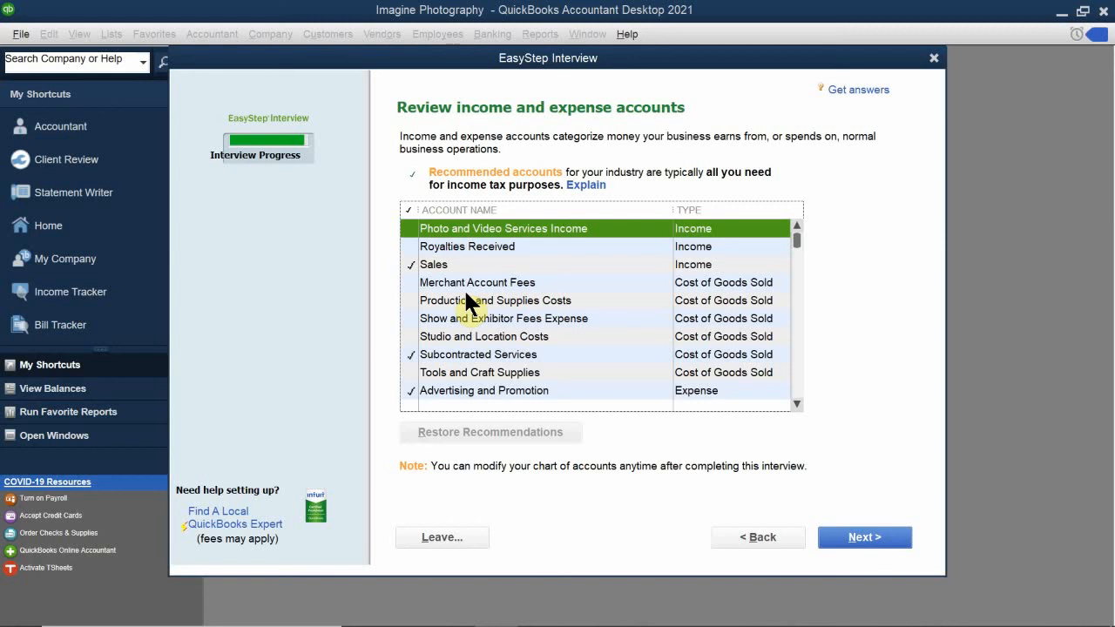
- Check the Sales income account in the income and expense accounts list
click(409, 265)
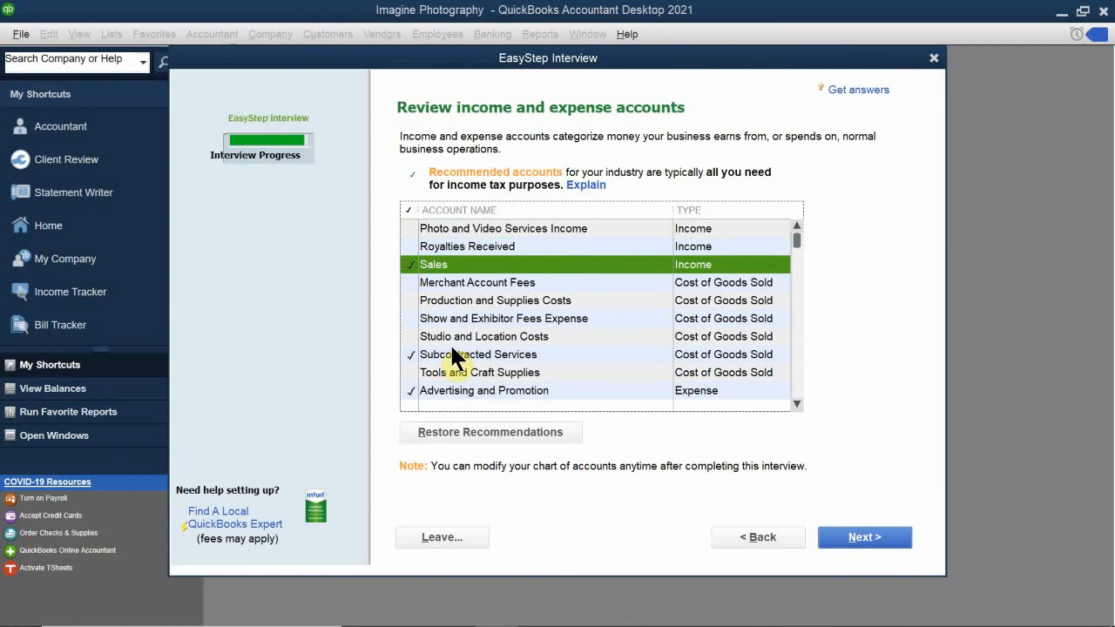
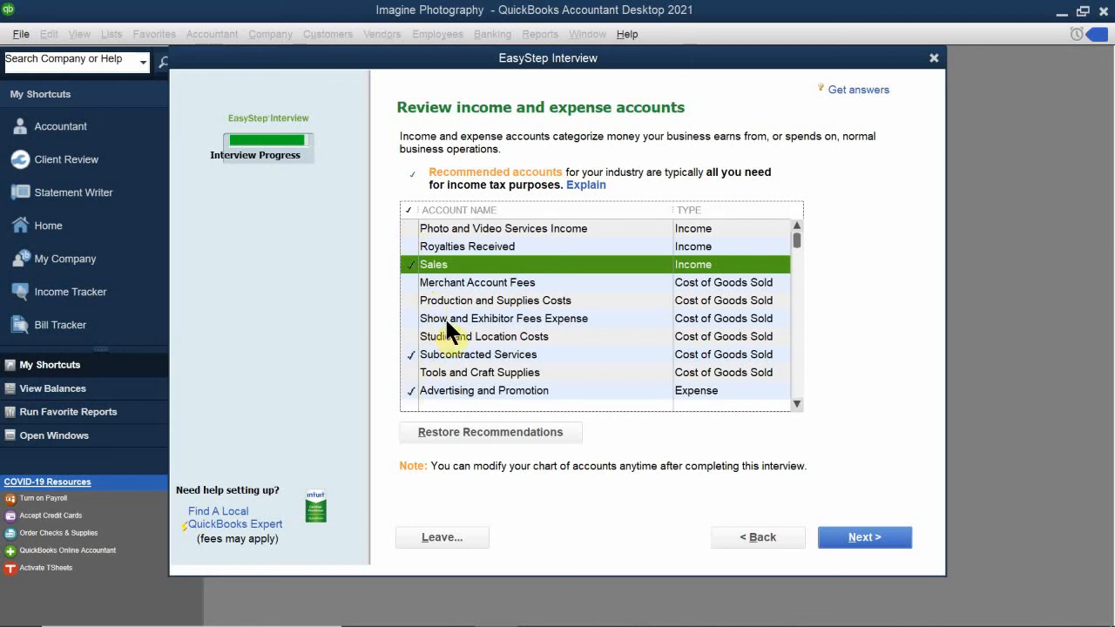
- Untick Subcontracted Services and tick Bank Service Charges in the income and expense accounts list
scroll(446, 324, down, 1)
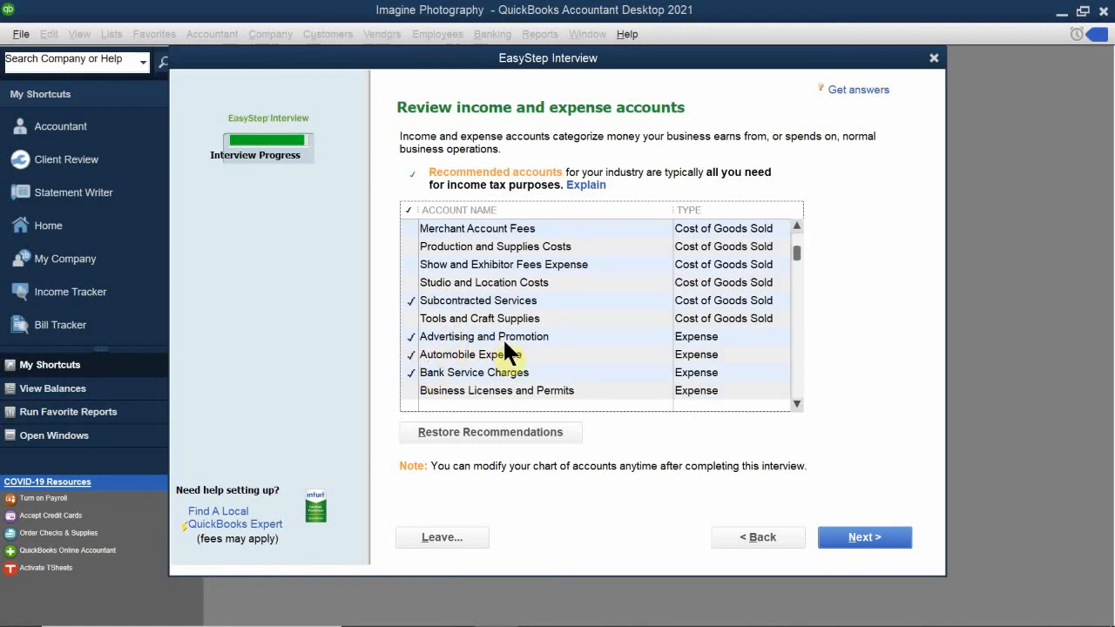
click(412, 301)
scroll(432, 324, down, 1)
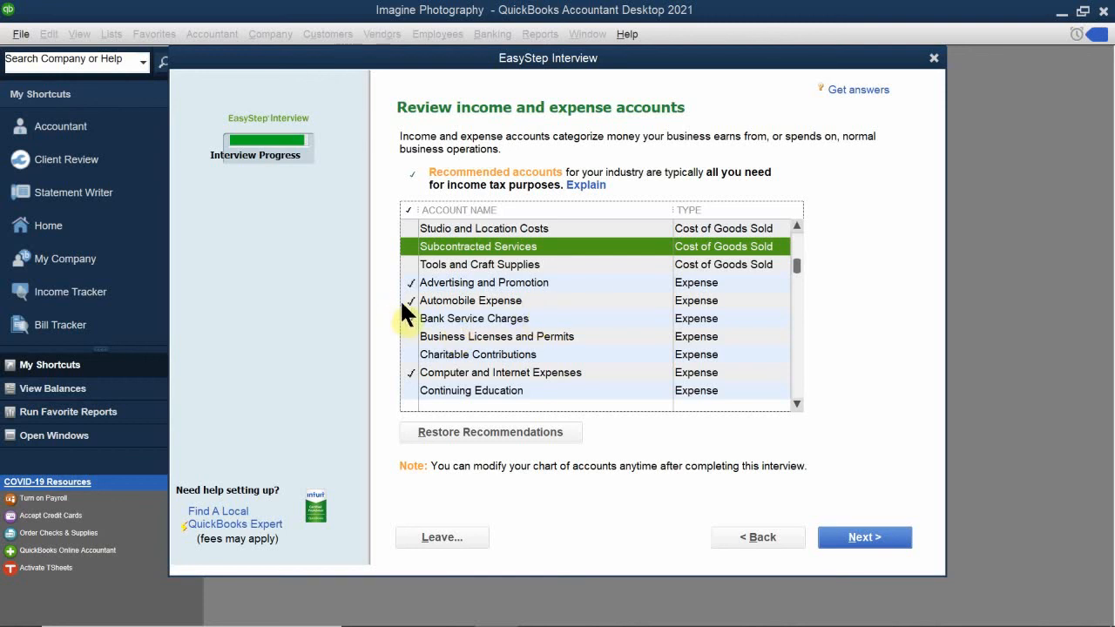
click(410, 318)
- Untick Ask My Accountant, then accept the account list to finish the interview
scroll(408, 357, down, 10)
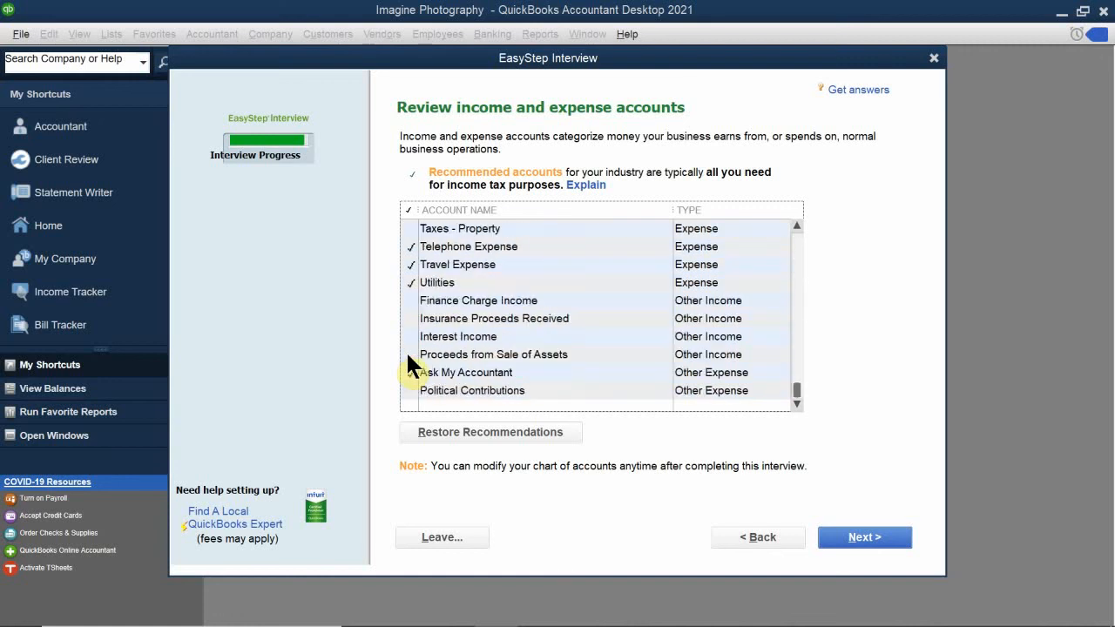
scroll(406, 350, up, 1)
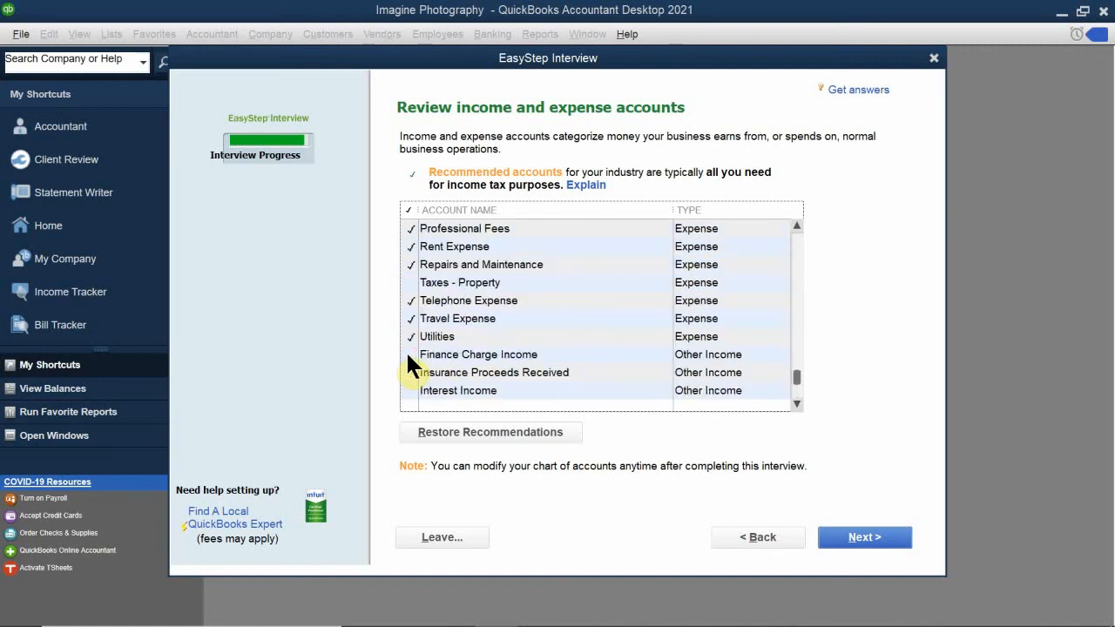
scroll(406, 350, up, 1)
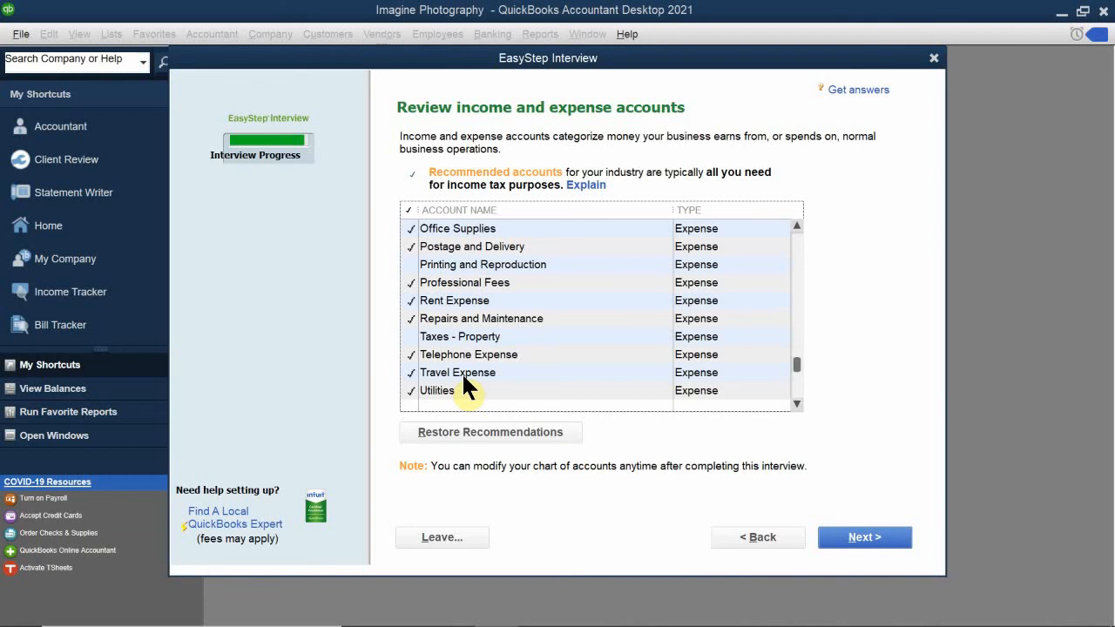
scroll(461, 374, up, 1)
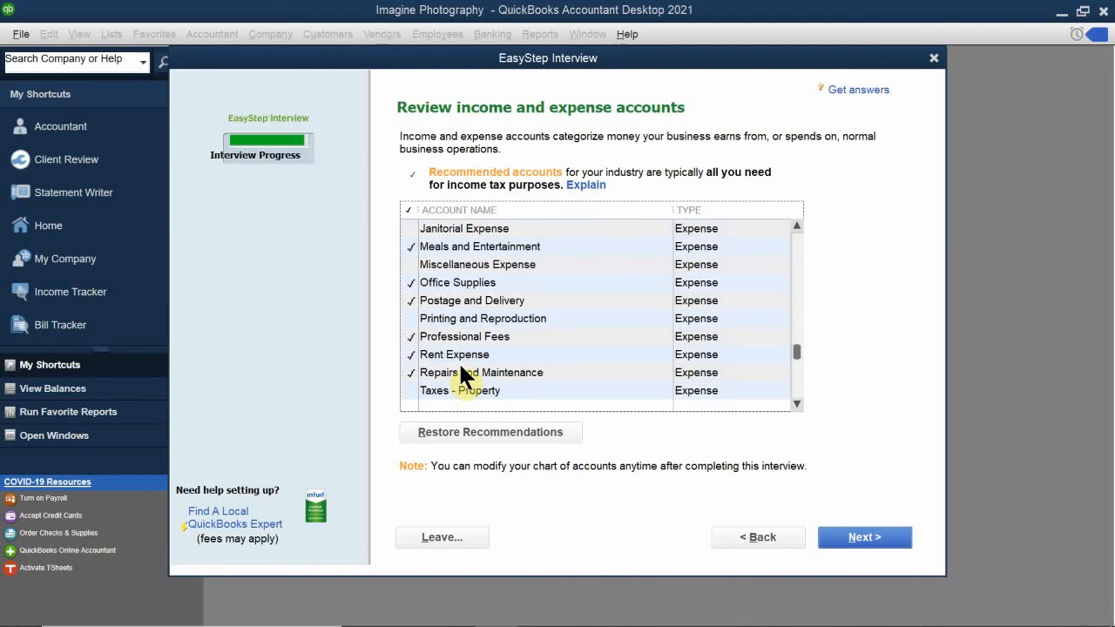
scroll(462, 374, down, 3)
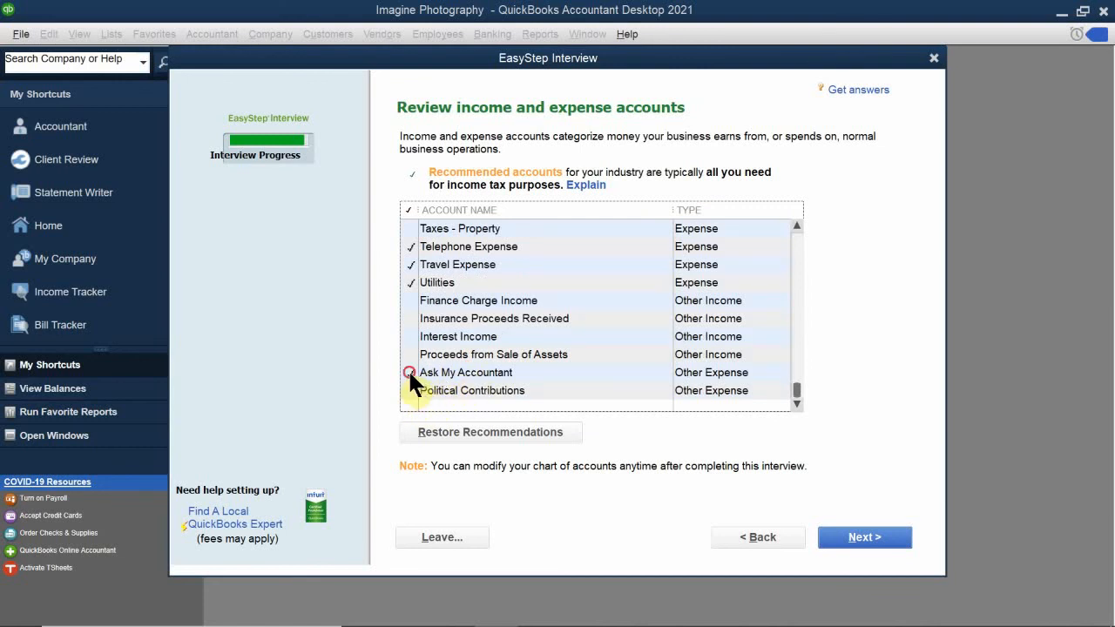
click(409, 372)
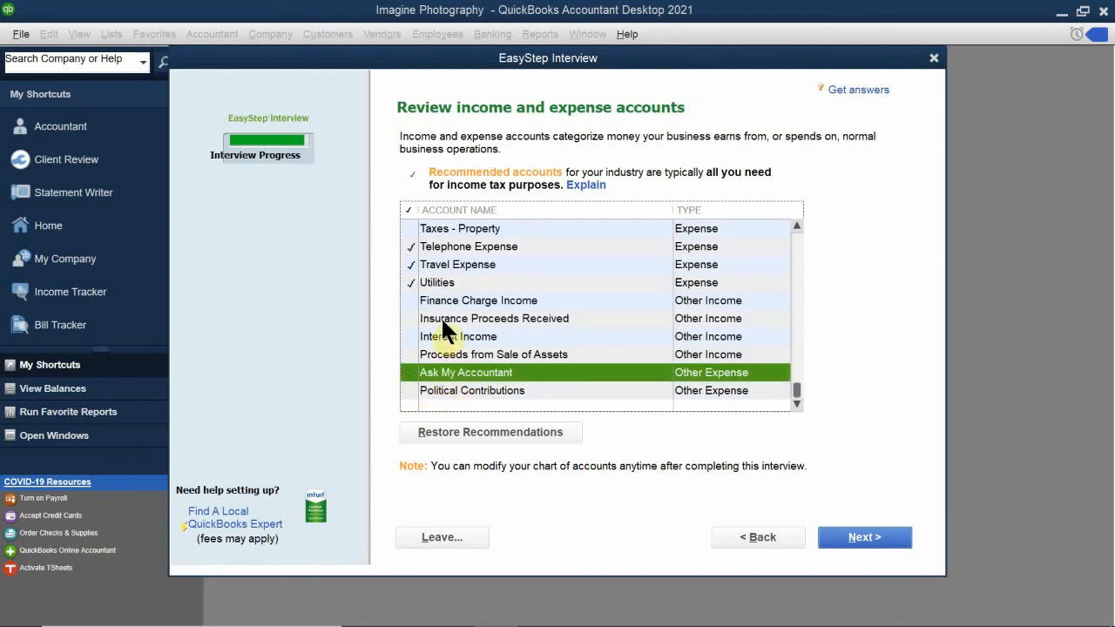
scroll(435, 288, up, 1)
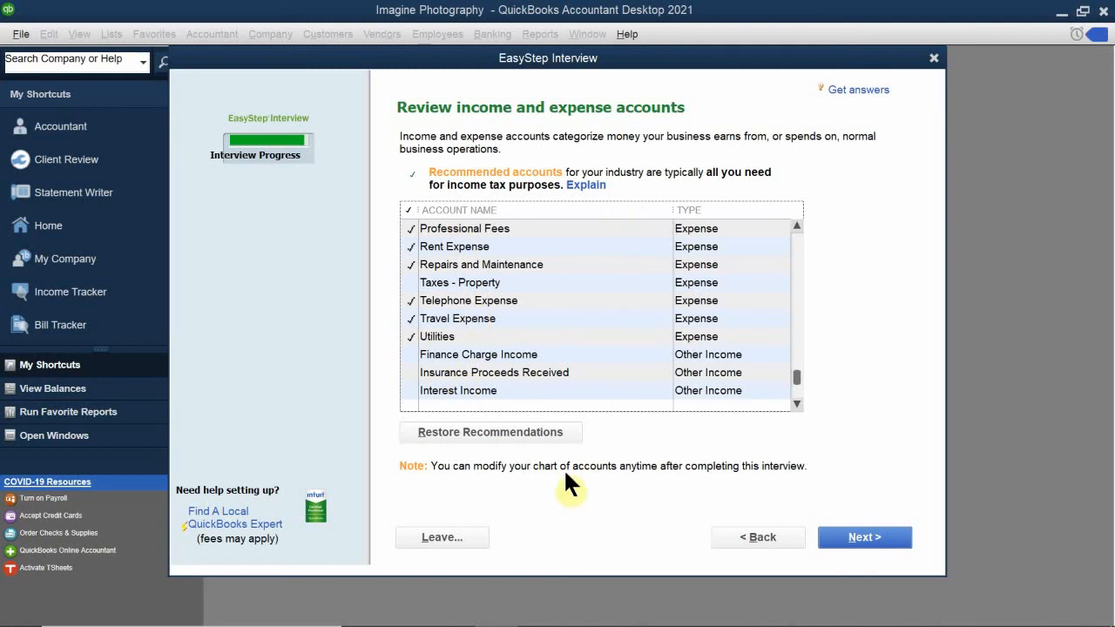
scroll(539, 265, up, 6)
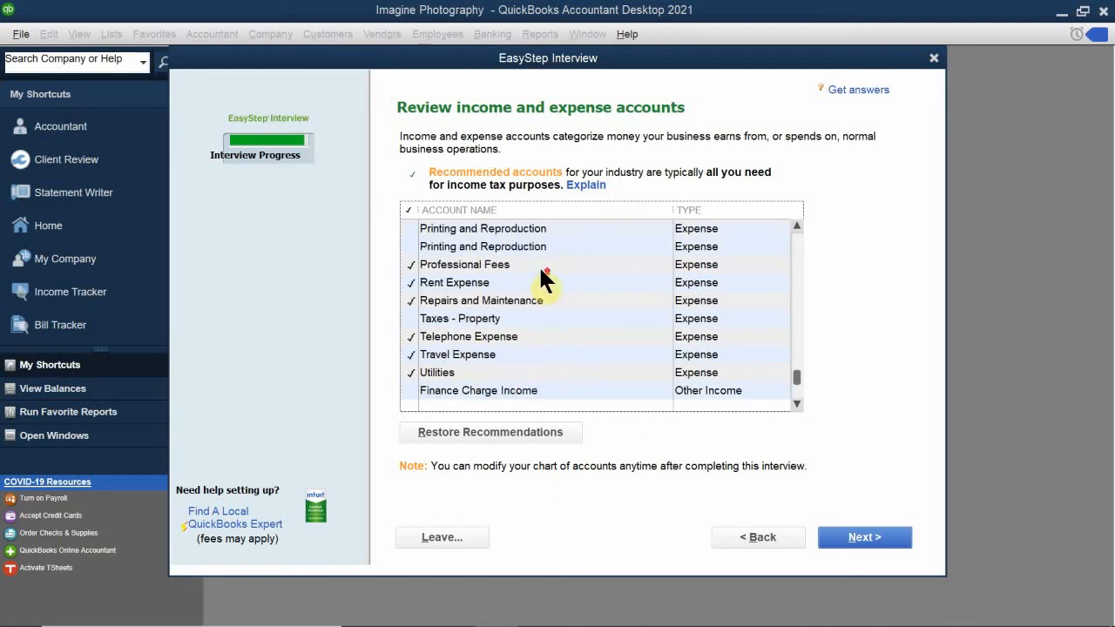
scroll(538, 276, down, 5)
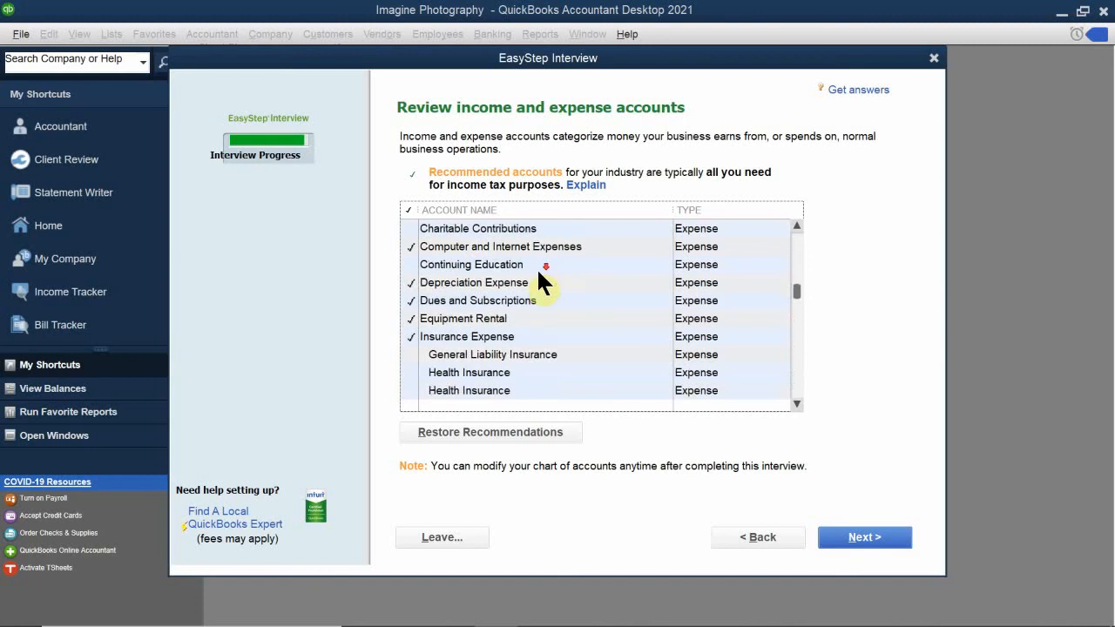
click(862, 536)
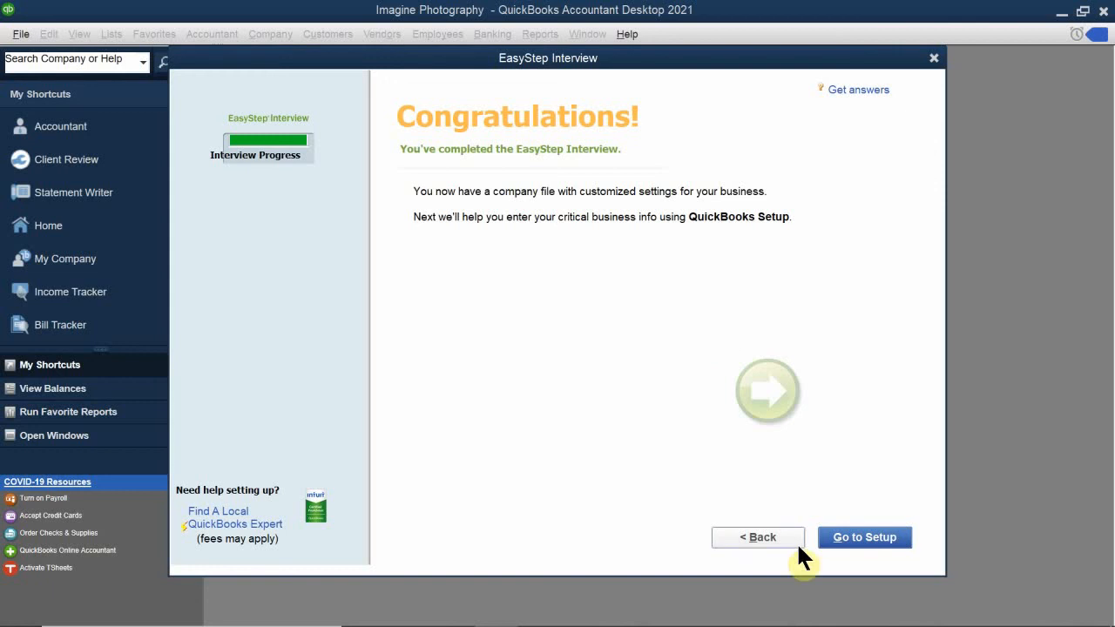
- Leave the Congratulations page with Go to Setup to reach QuickBooks Desktop Setup
click(863, 537)
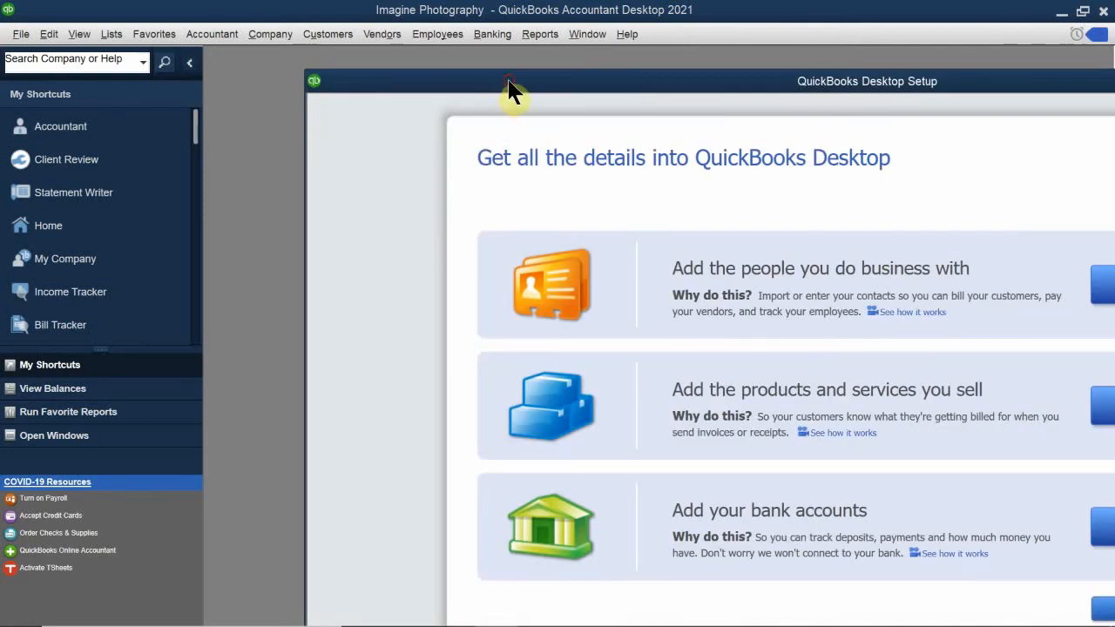
- Drag the Setup window up and left so all add options and Start Working show
drag(509, 89, 369, 39)
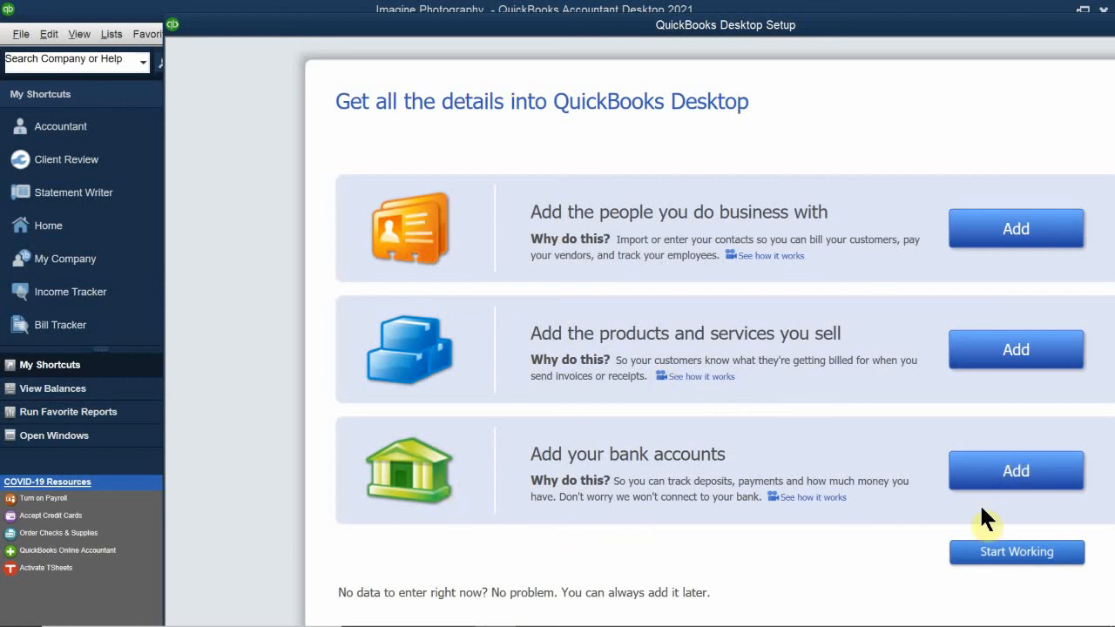
- Choose Add beside Add your bank accounts
click(1001, 475)
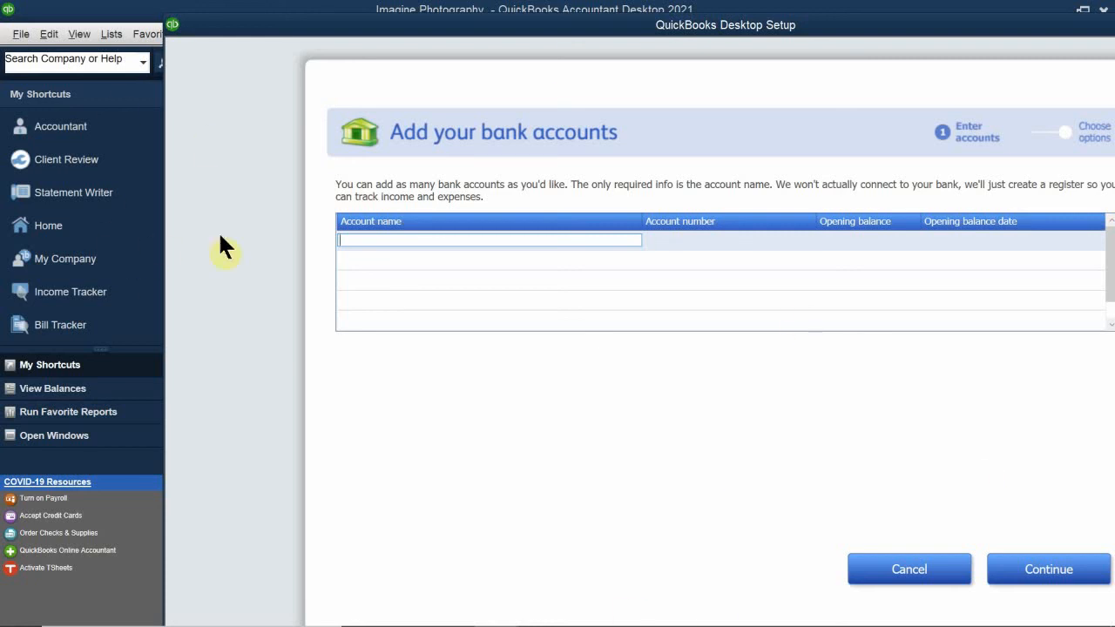
- Enter the bank account 'Checking - 3456' and fill in its account number
click(365, 240)
text(Checking -)
text(3456)
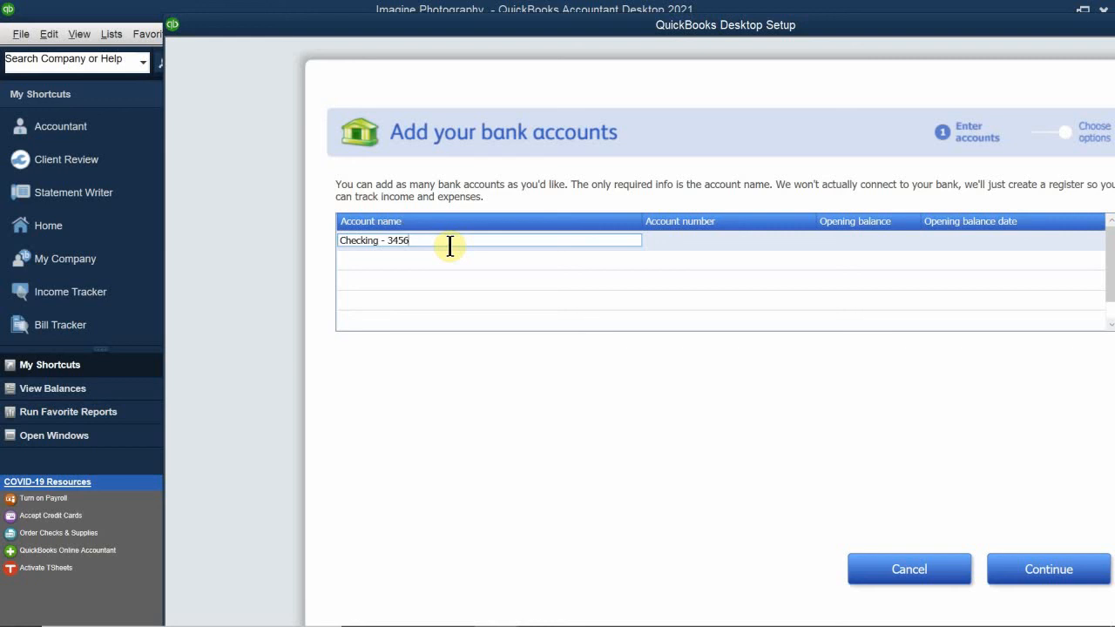
click(680, 240)
text(1)
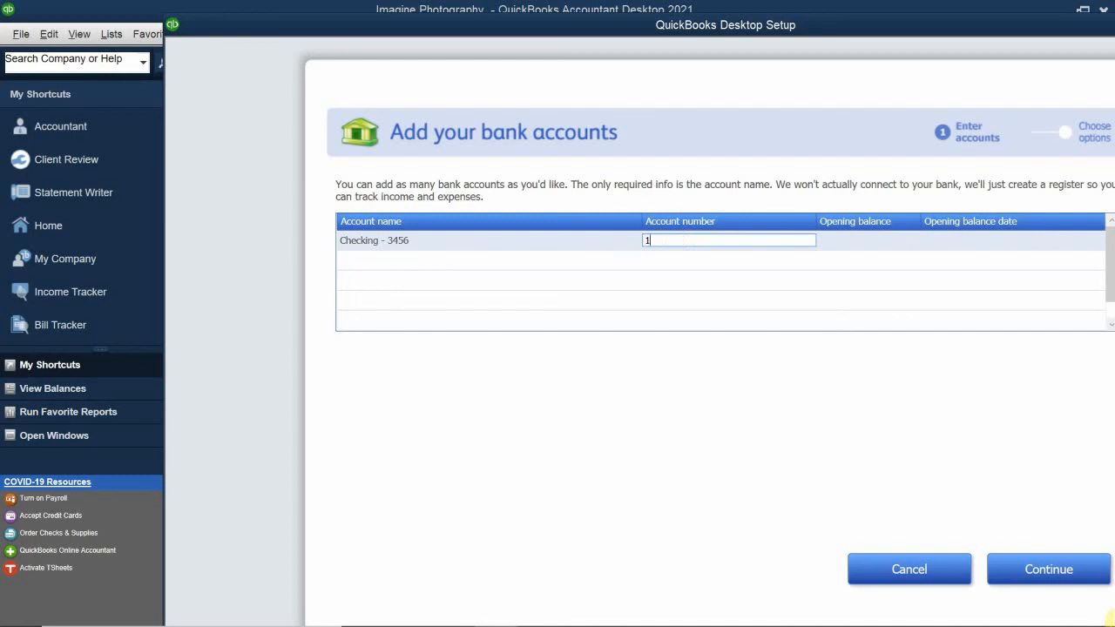
text(23456)
mouse_move(4, 618)
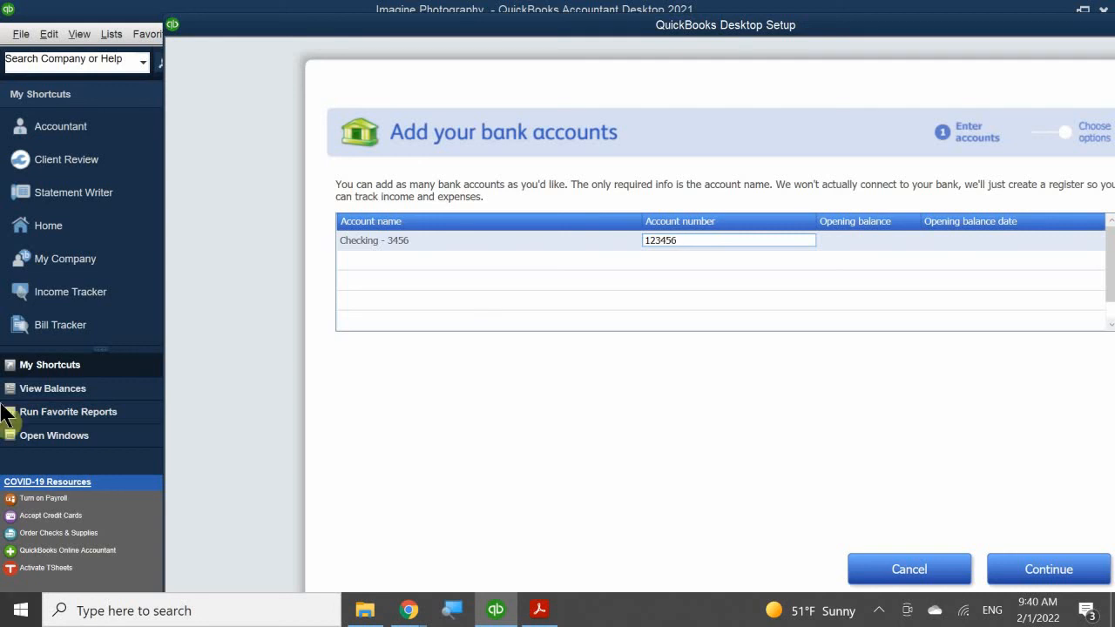
- Add 'Savings - 3478' below Checking and fill in its account number
click(366, 261)
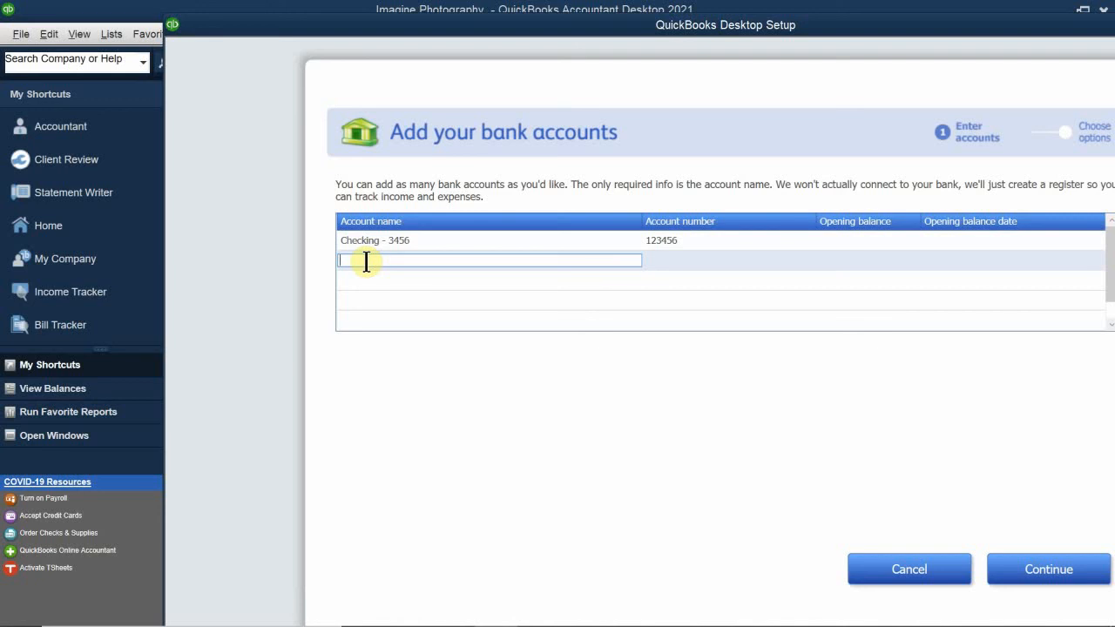
text(Savings - 3478)
click(672, 260)
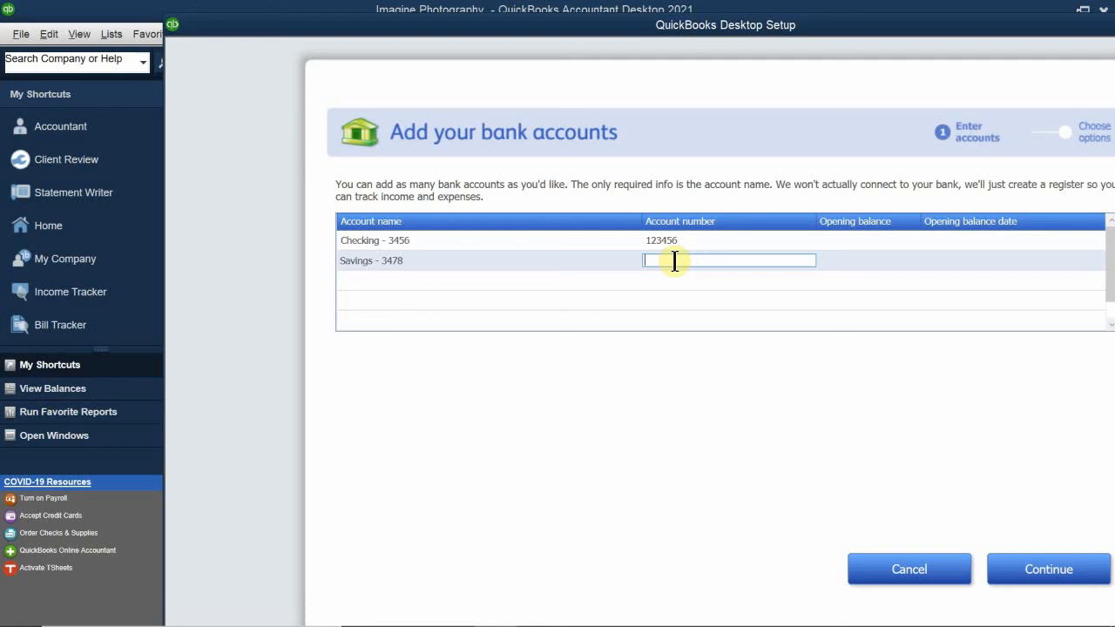
text(123478)
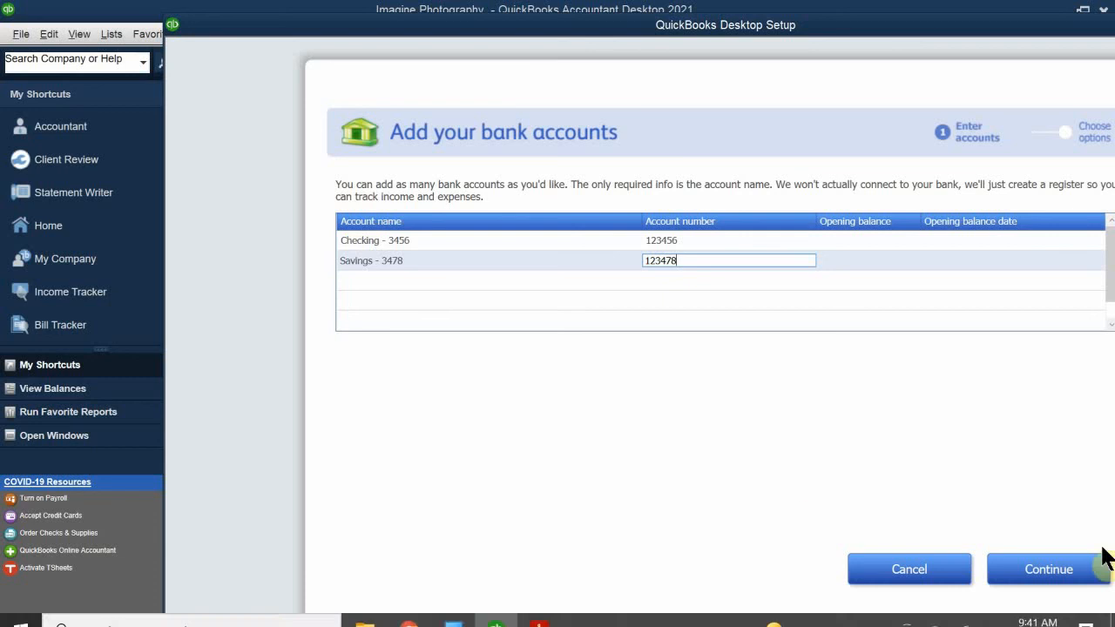
- Continue past the bank account list and decline ordering Intuit checks with No Thanks
click(1056, 568)
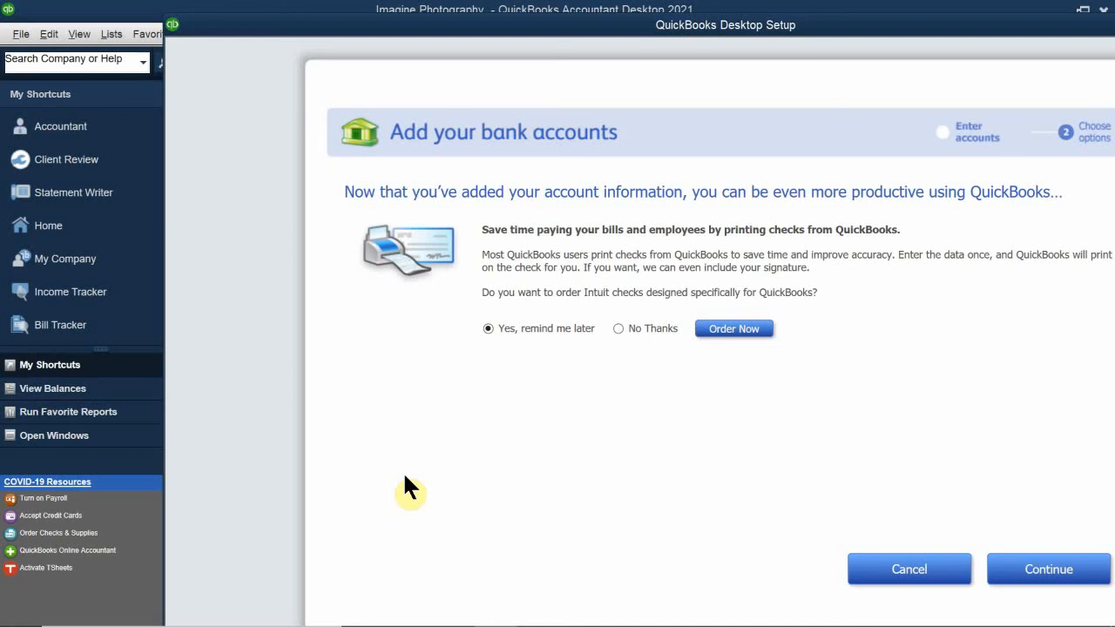
click(642, 327)
- Continue past the check-ordering offer and close setup with Start Working
click(1031, 572)
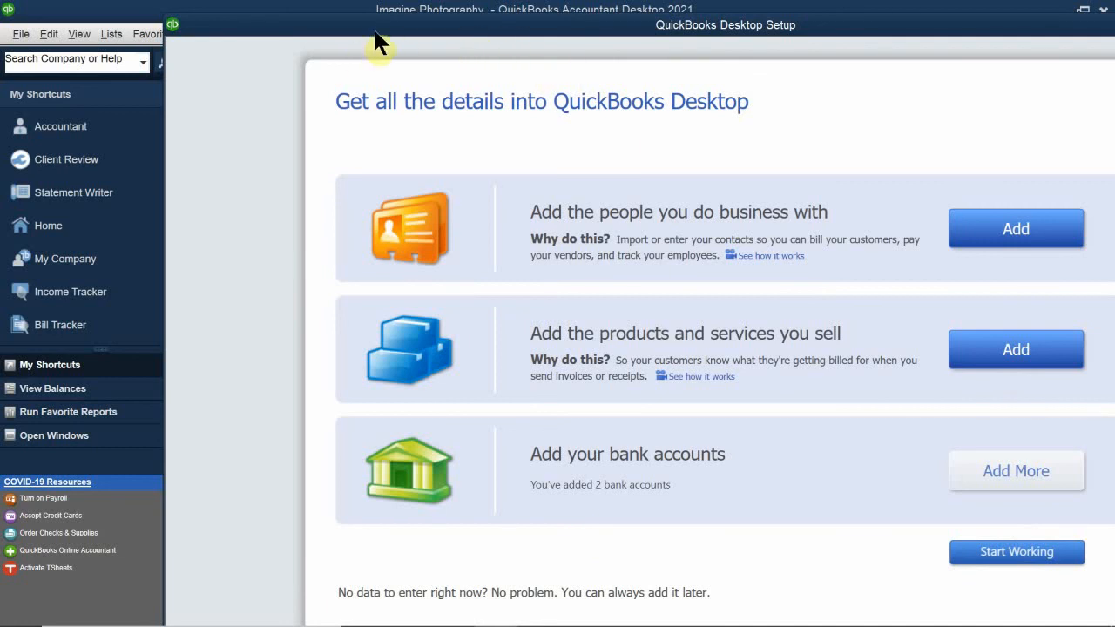
drag(383, 30, 343, 12)
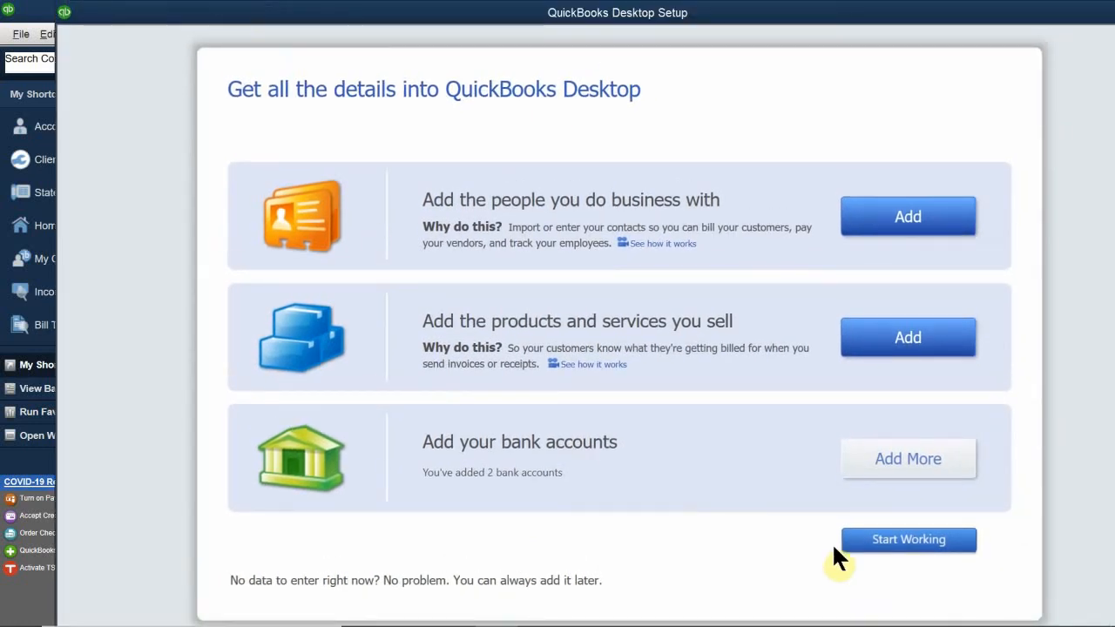
click(930, 540)
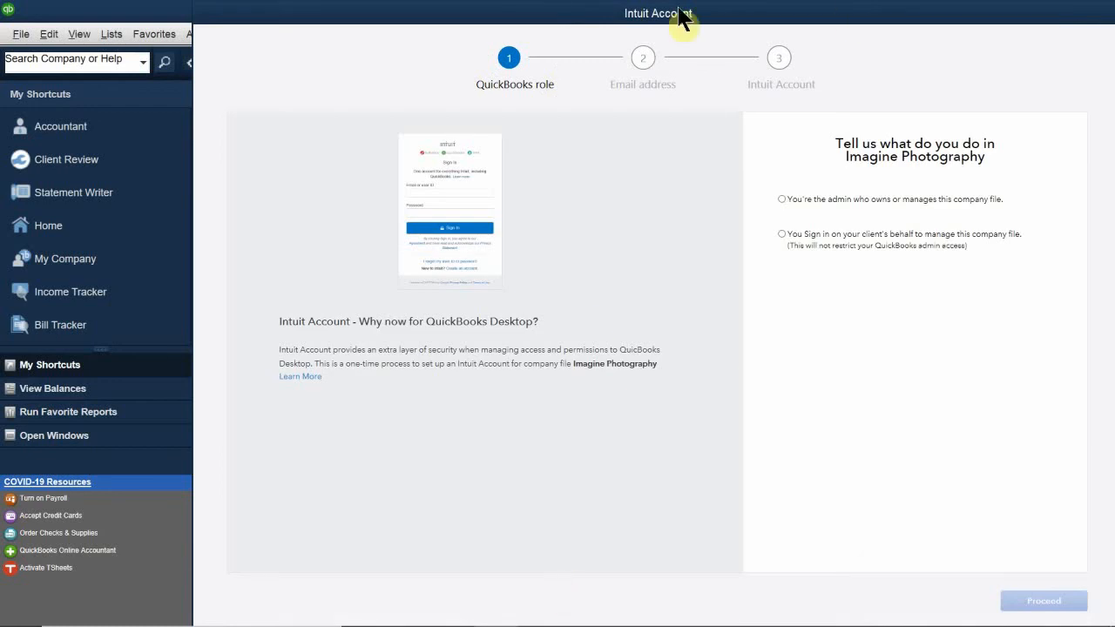
- Pick 'You're the admin who owns or manages this company file' as your role and proceed
drag(449, 17, 553, 12)
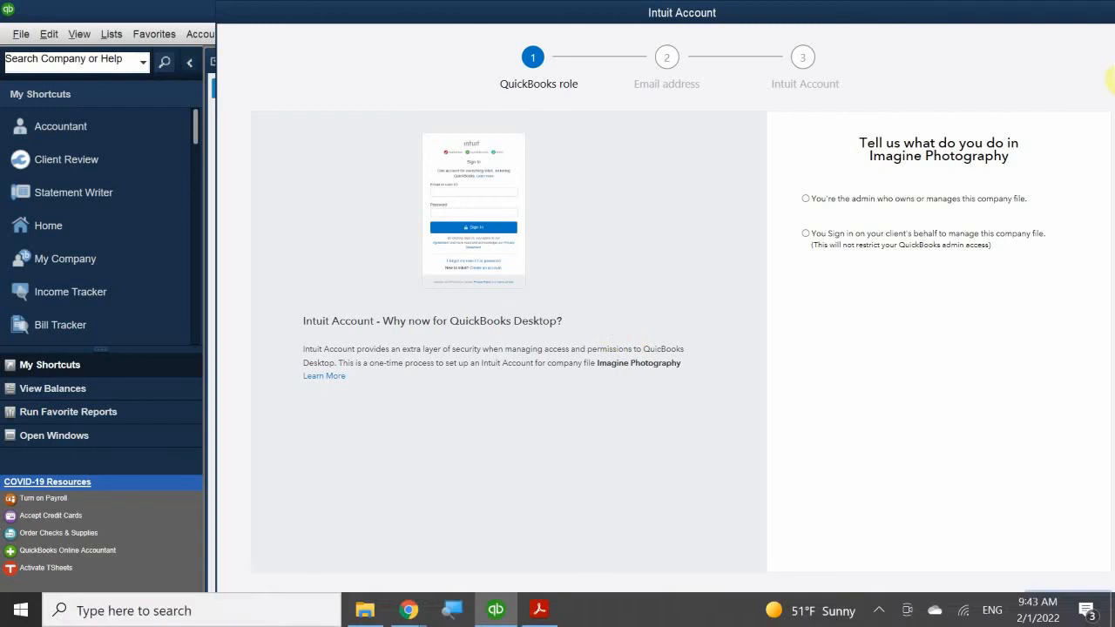
click(821, 194)
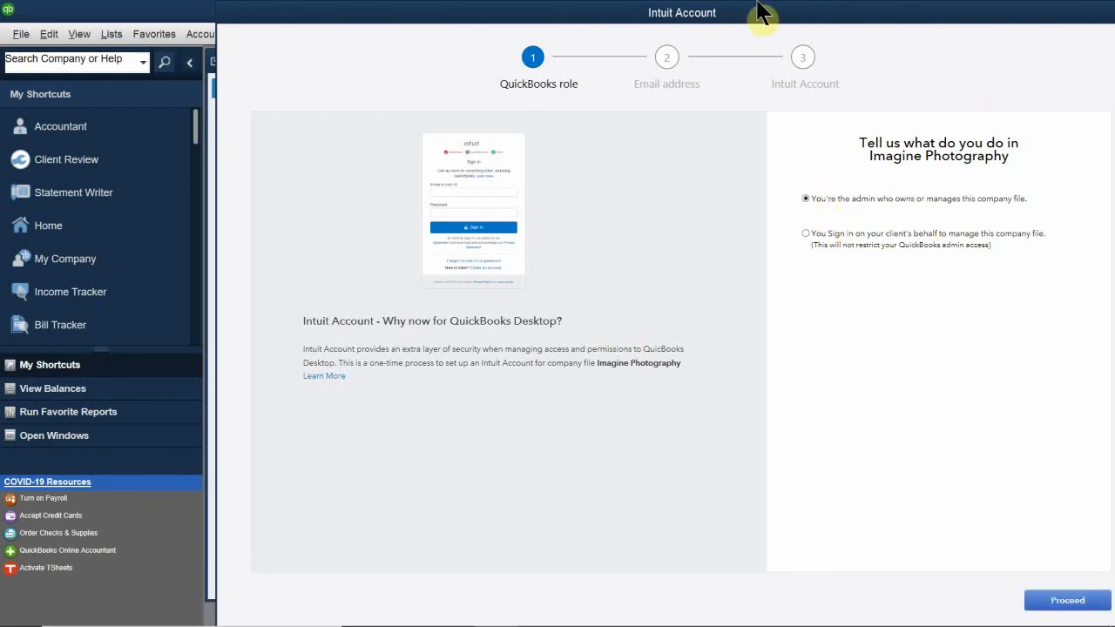
drag(762, 6, 759, 6)
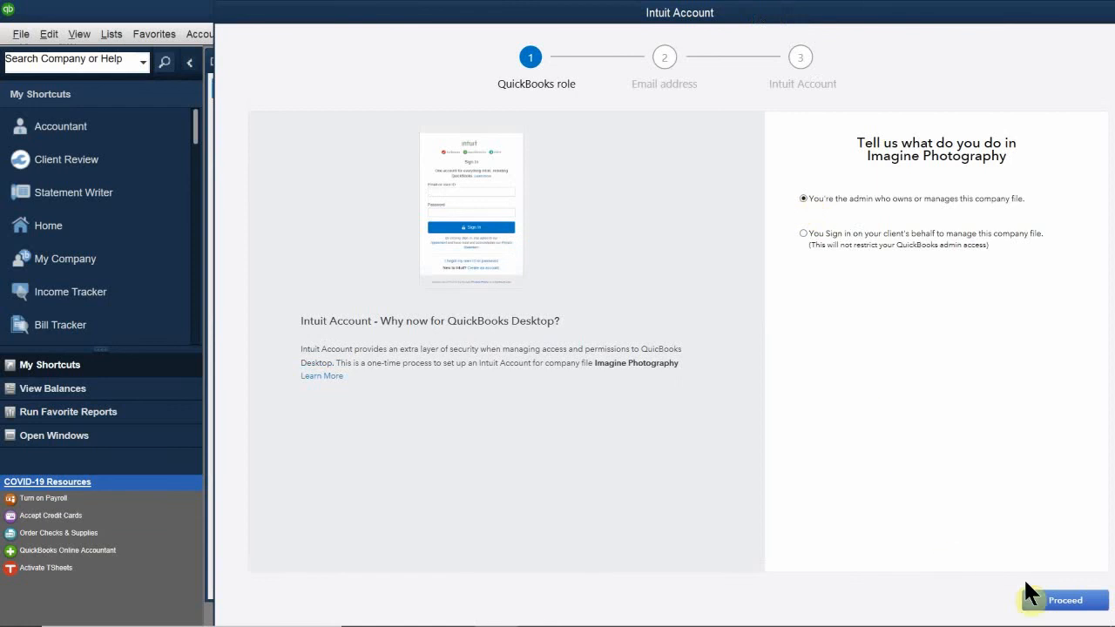
click(1056, 603)
- Advance to the email step and type the company's sign-in e-mail address
click(1070, 601)
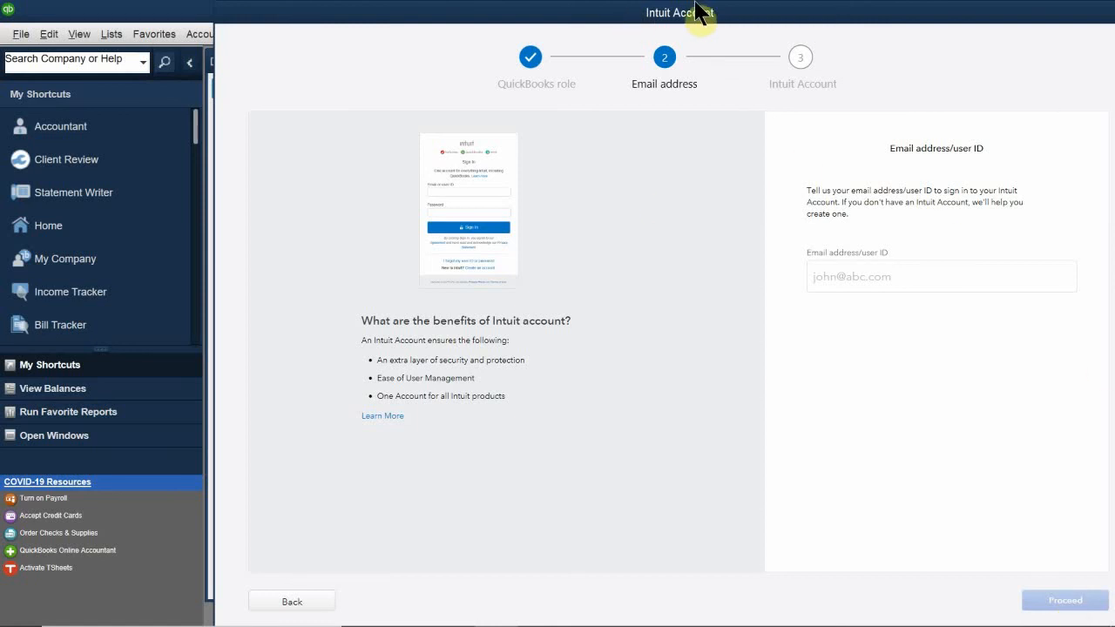
drag(703, 24, 653, 12)
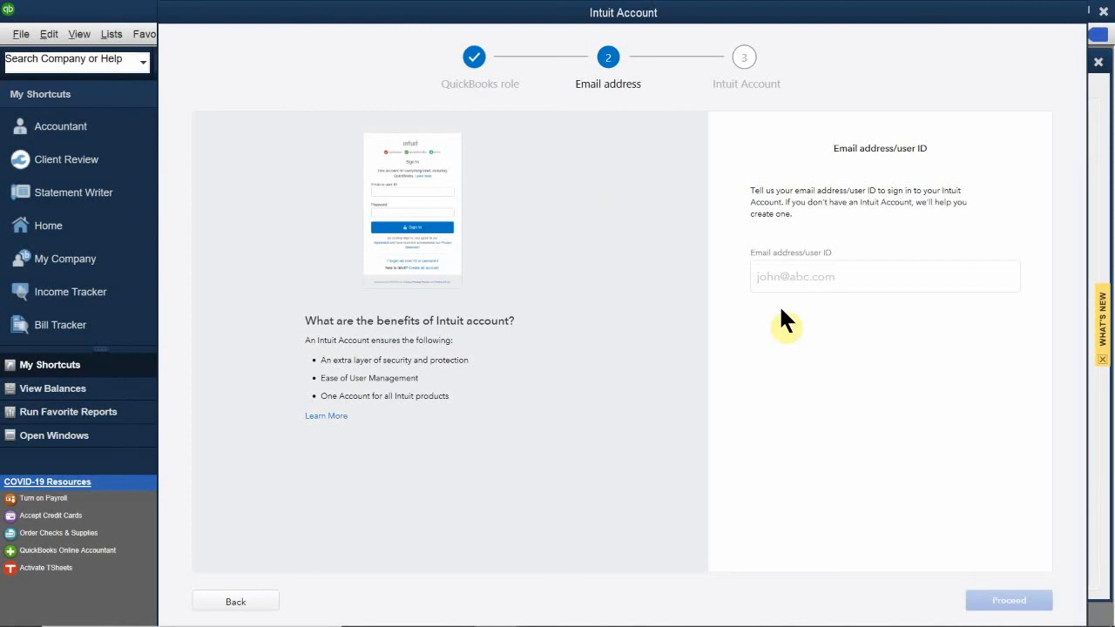
click(812, 287)
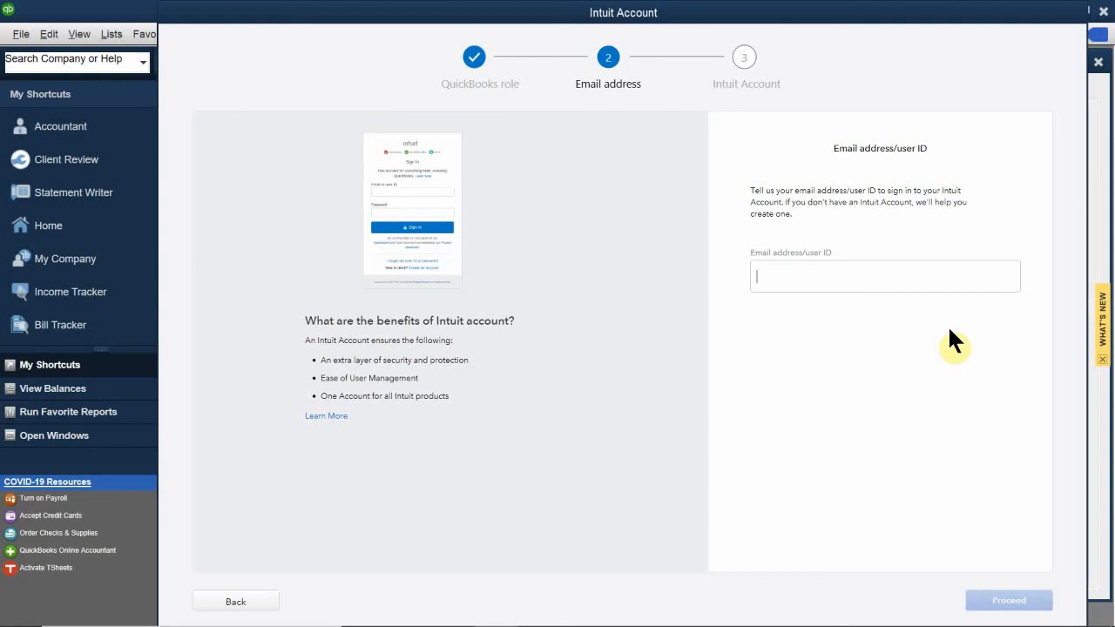
text(liv)
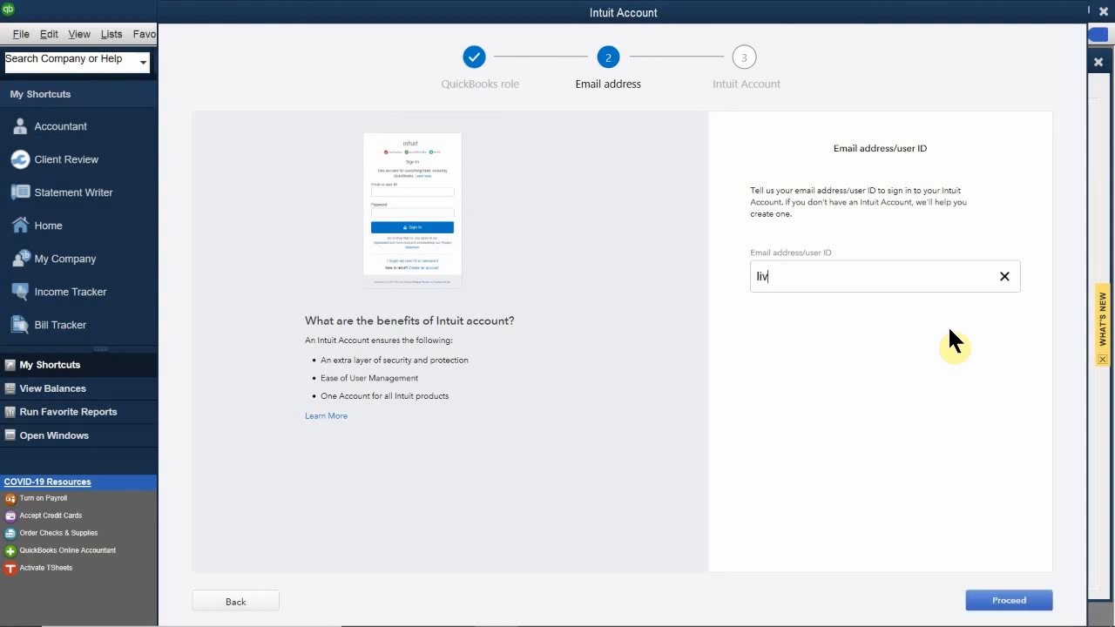
key(BackSpace)
key(BackSpace)
text(inh)
key(BackSpace)
key(BackSpace)
key(BackSpace)
key(BackSpace)
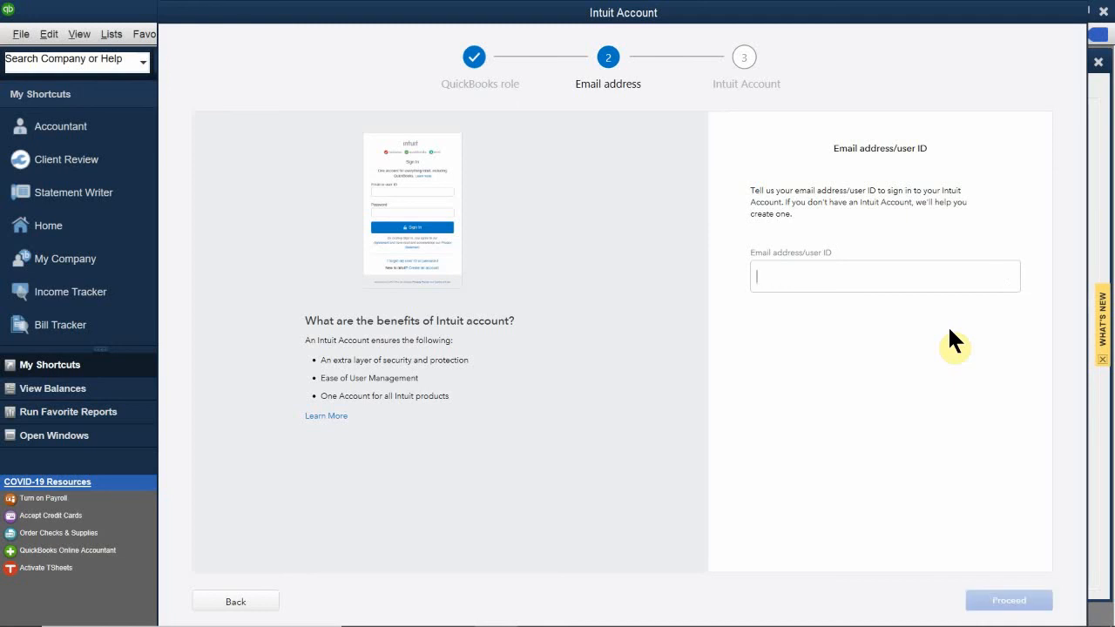
text(ing)
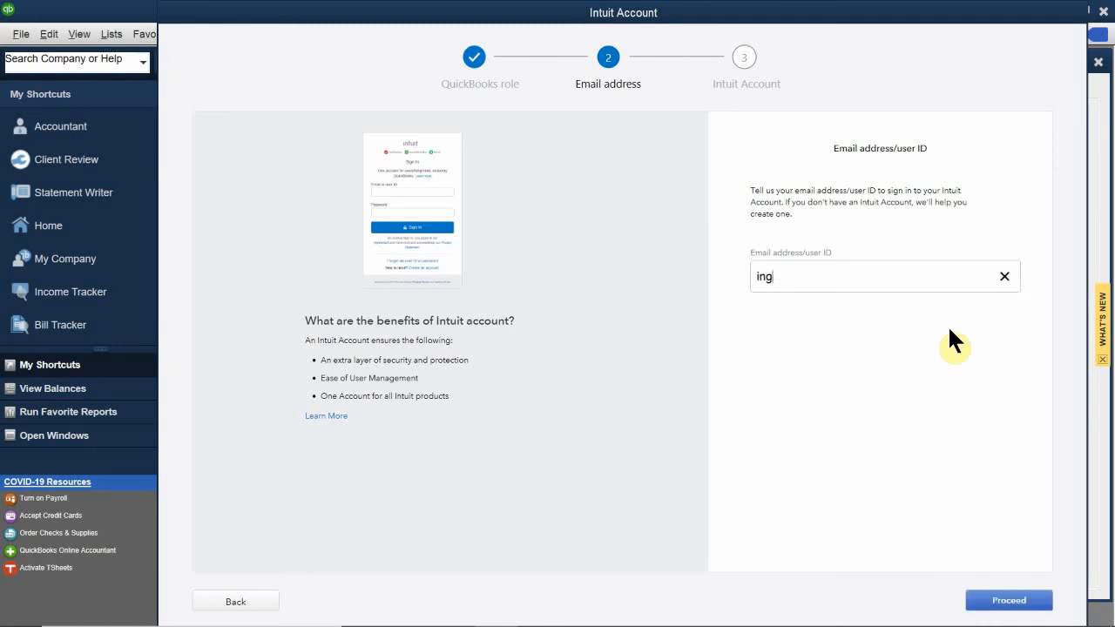
key(BackSpace)
key(BackSpace)
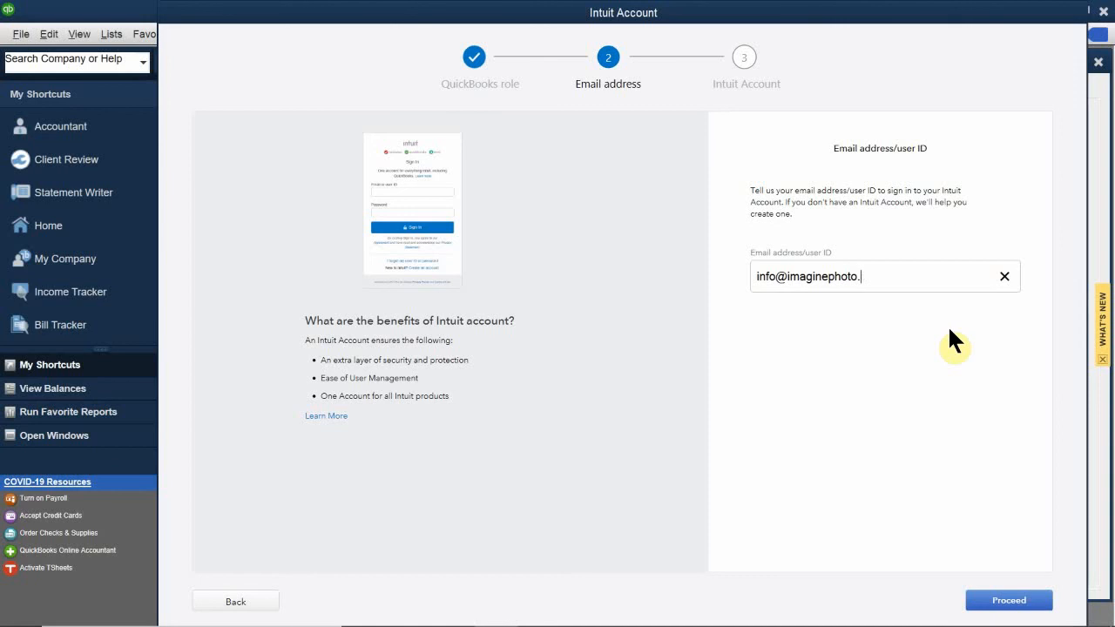
- Proceed to the Intuit sign-in step and postpone signing in for 7 days
click(1003, 601)
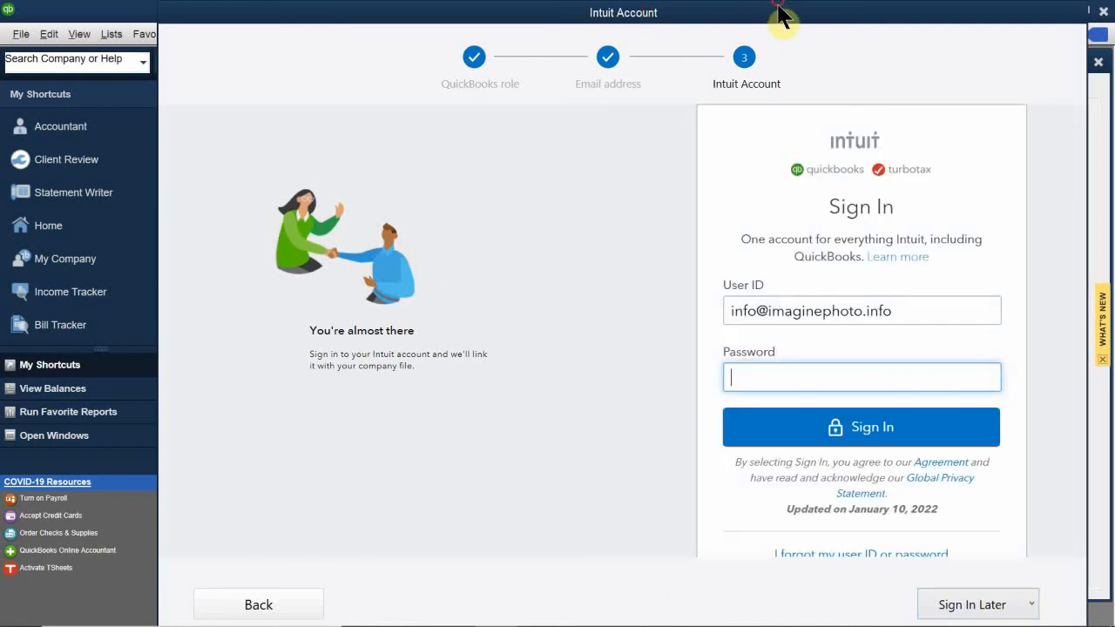
drag(741, 8, 677, 11)
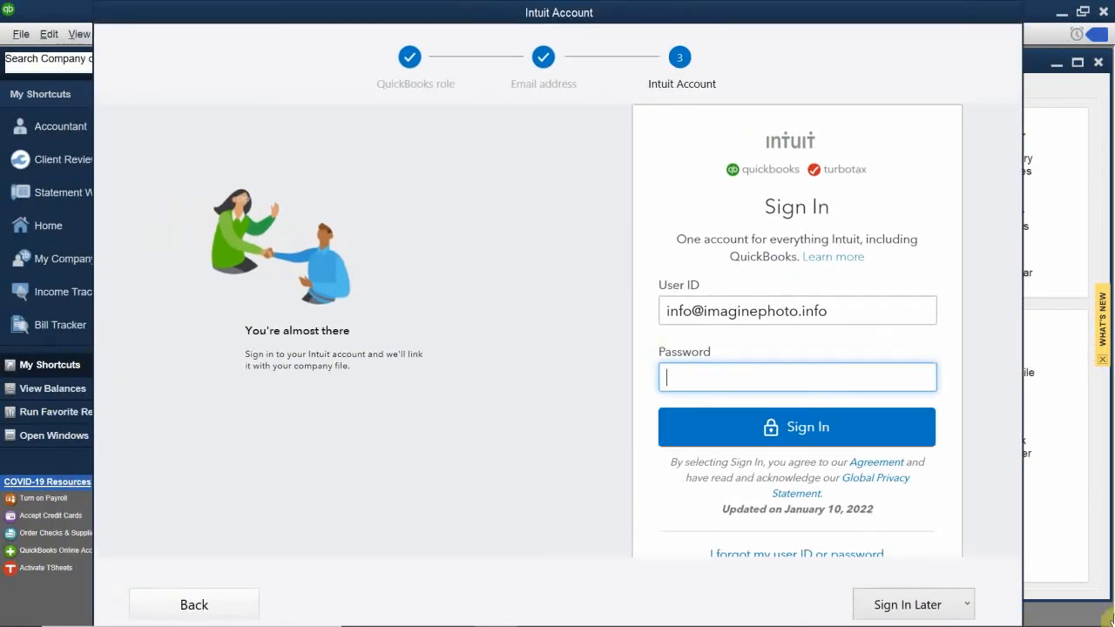
click(890, 613)
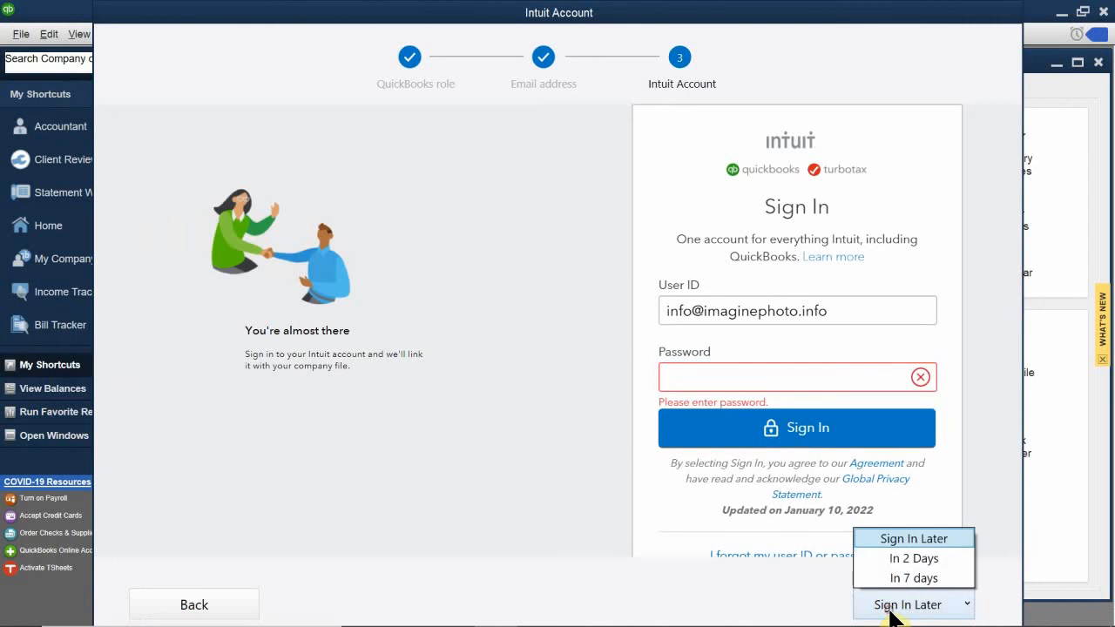
click(907, 537)
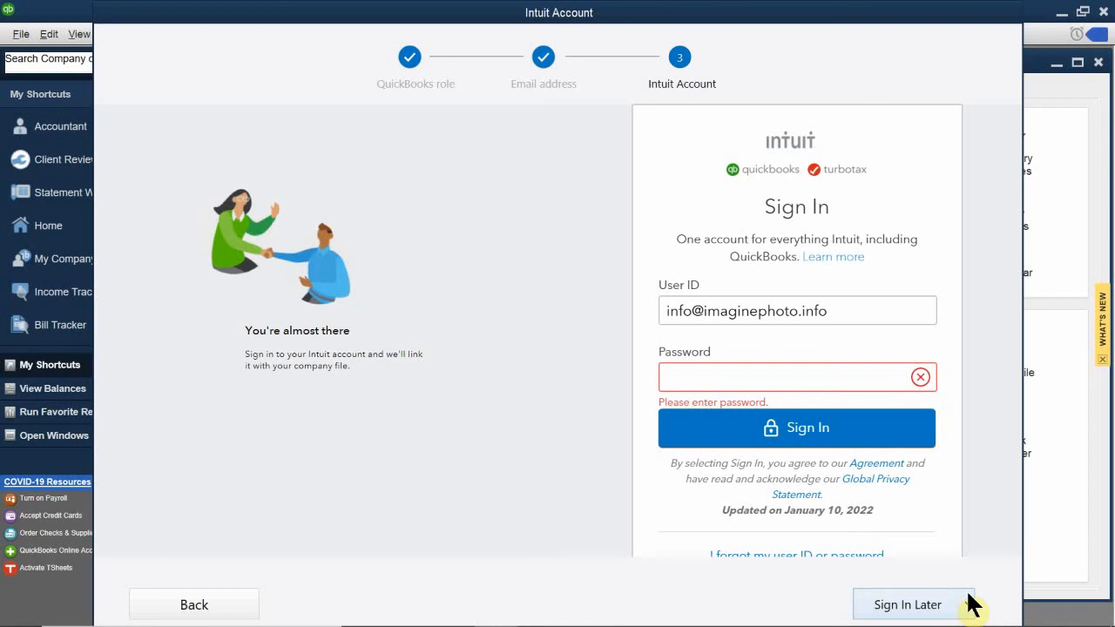
click(875, 603)
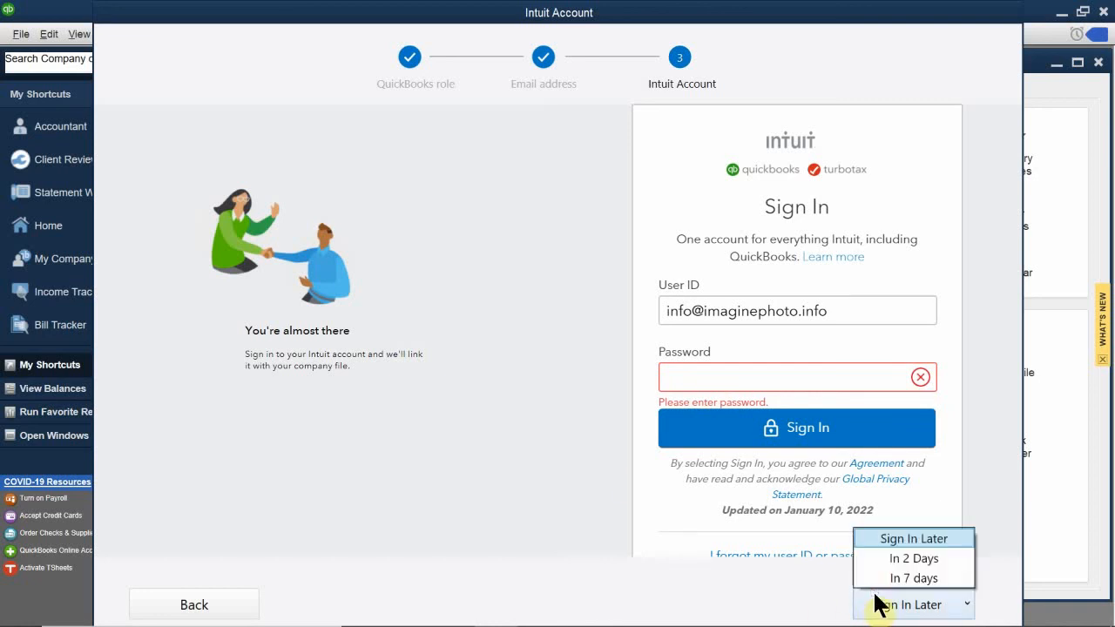
click(871, 578)
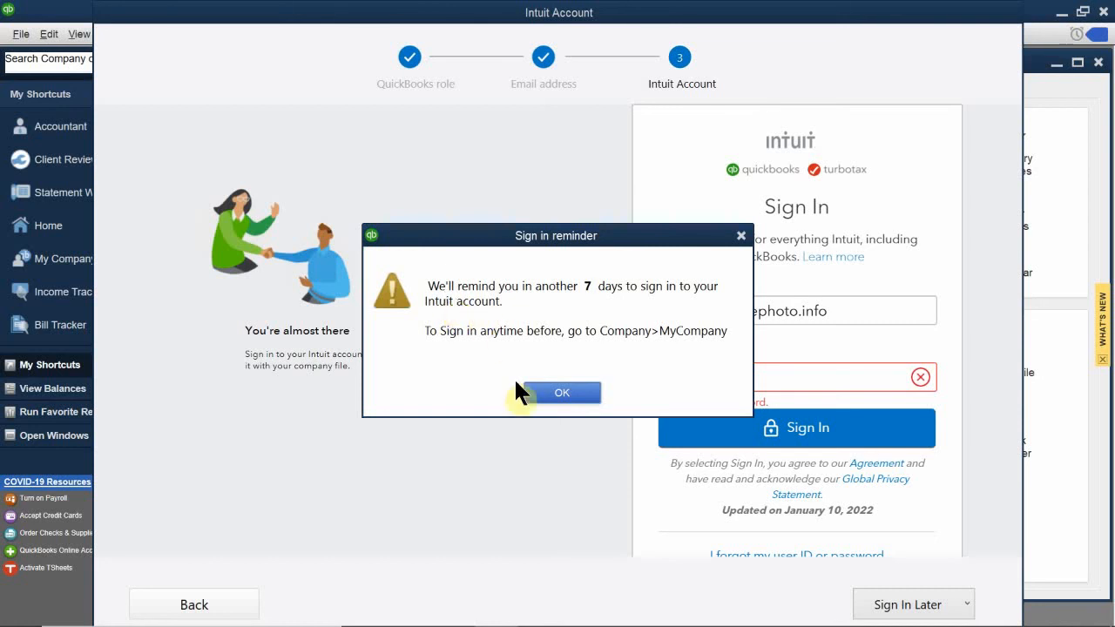
- Acknowledge the sign-in reminder to open Imagine Photography, then close the Accountant Center
click(562, 393)
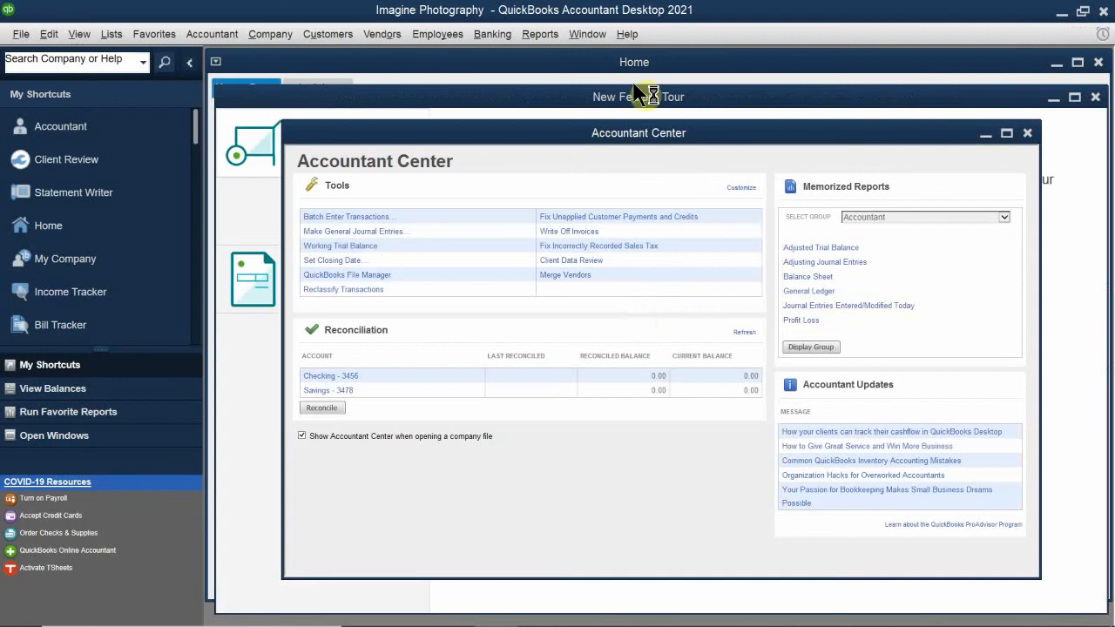
drag(614, 146, 671, 159)
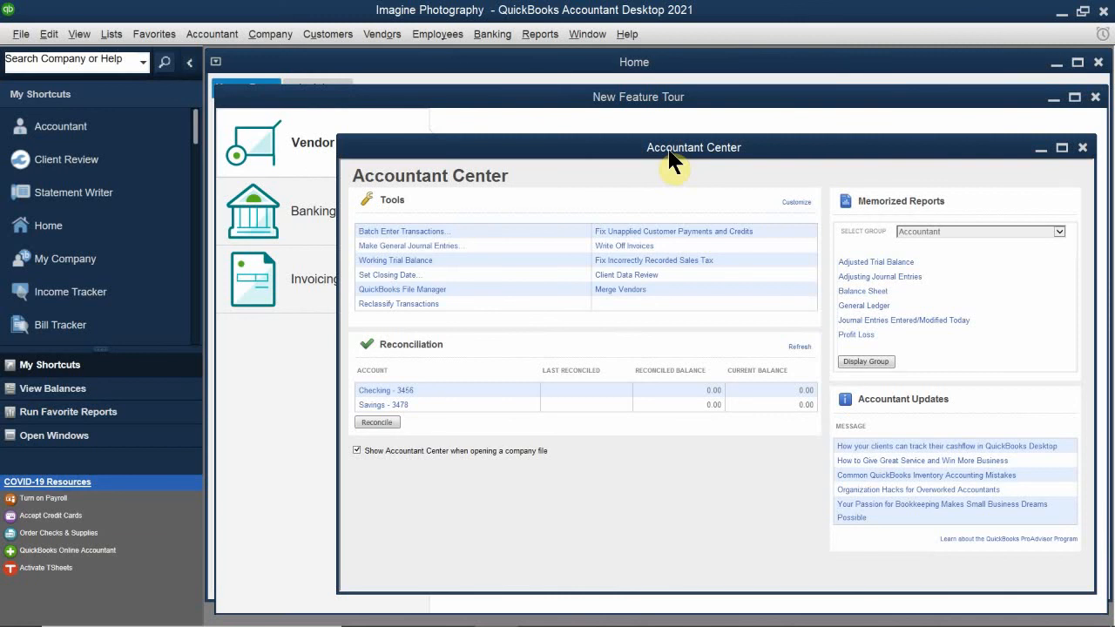
drag(676, 151, 591, 254)
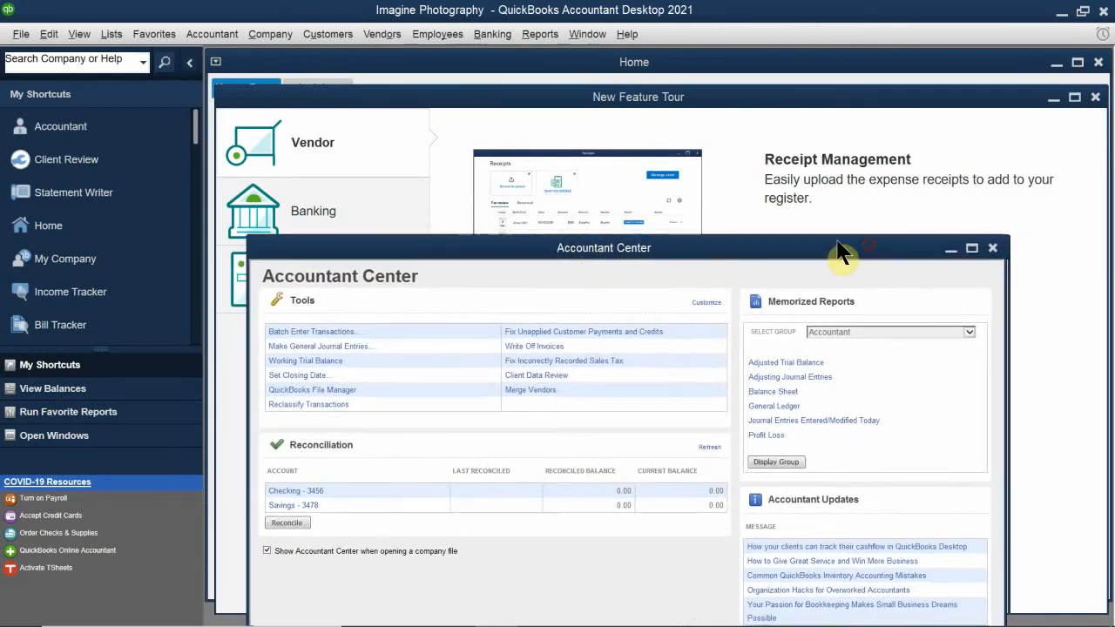
drag(841, 252, 711, 241)
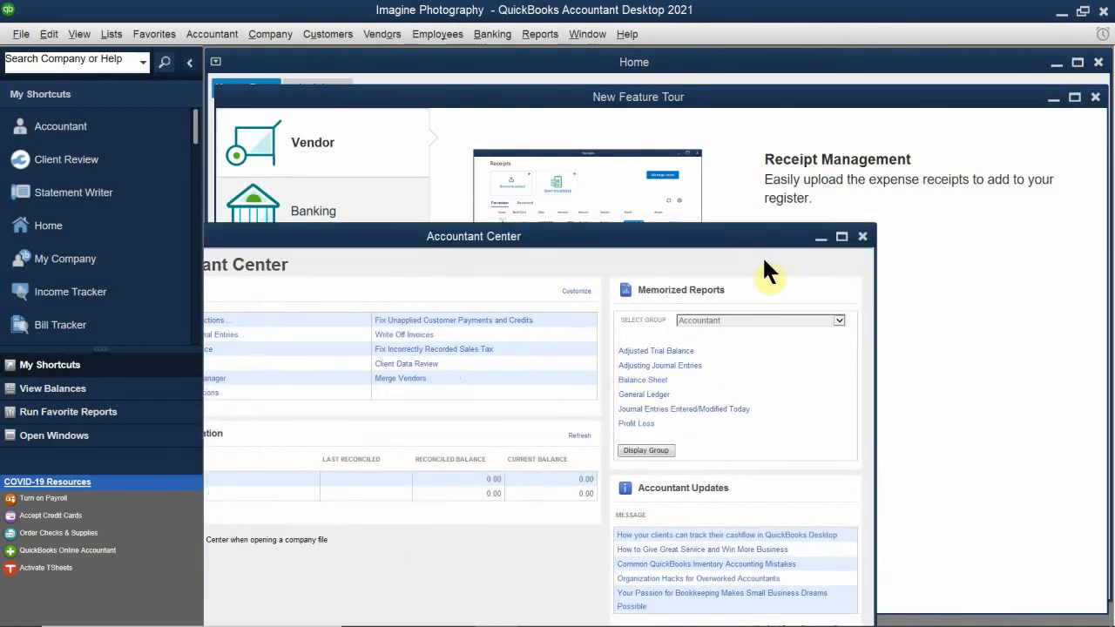
click(862, 237)
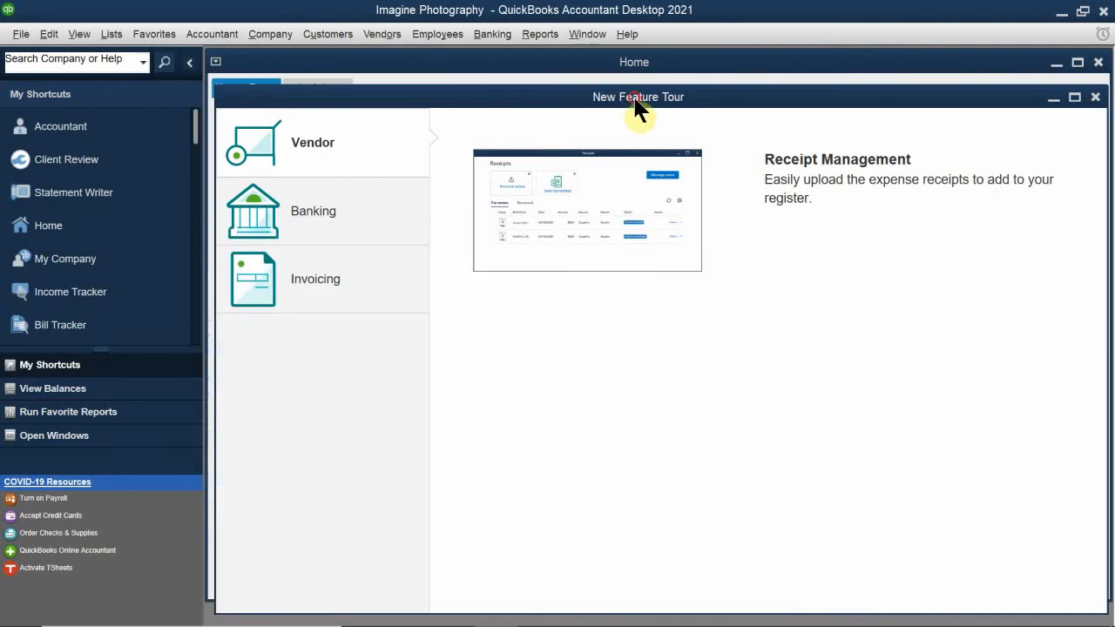
- Close the New Feature Tour window
drag(635, 100, 645, 275)
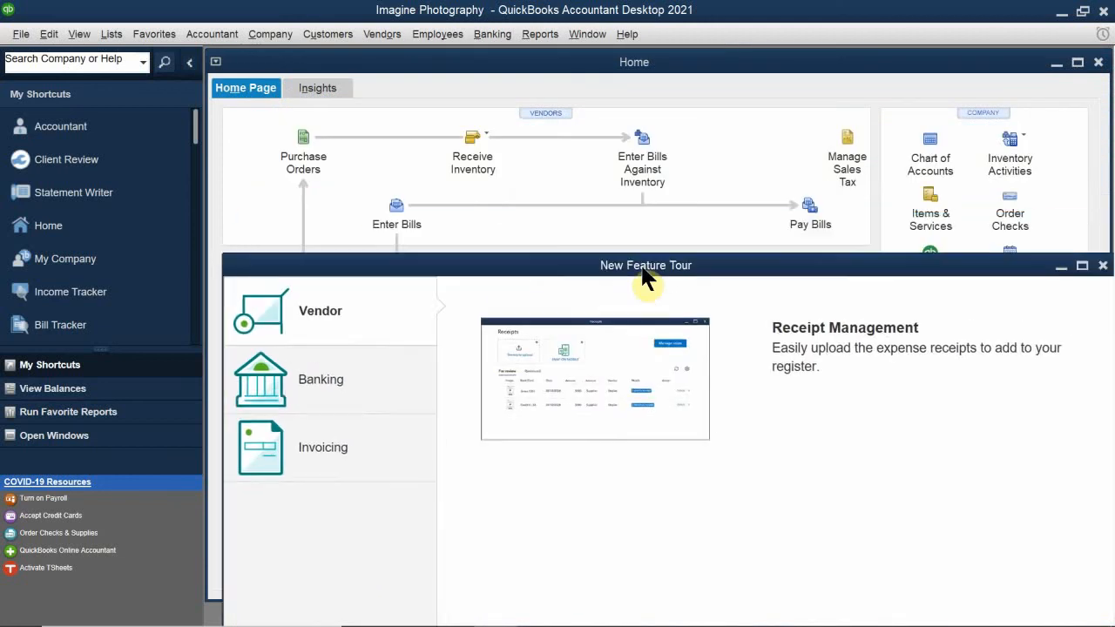
drag(1041, 276, 857, 272)
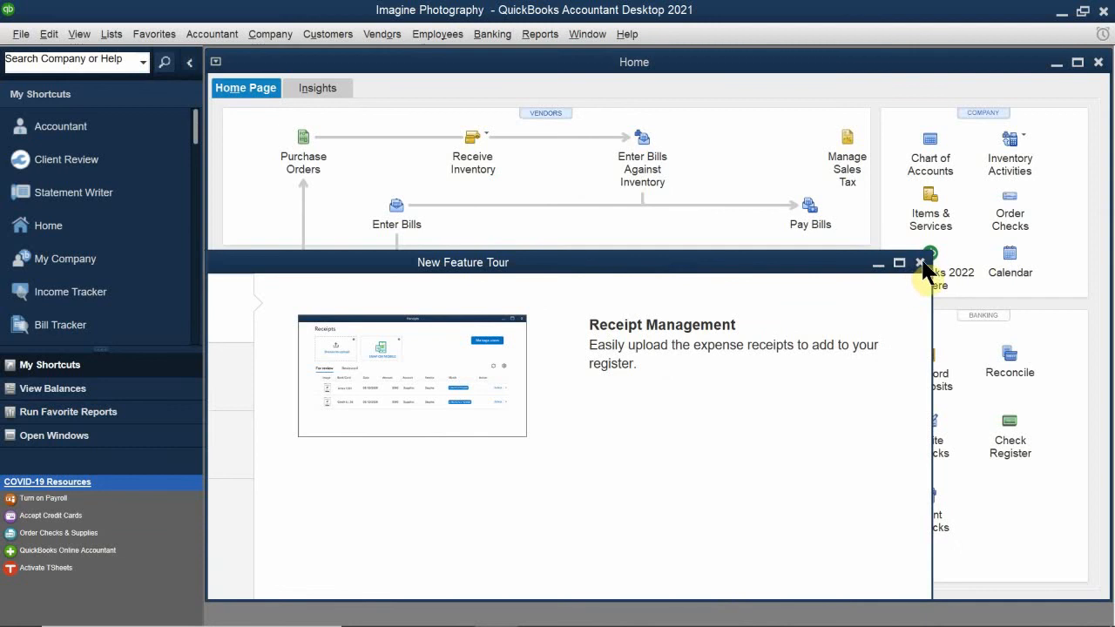
click(919, 263)
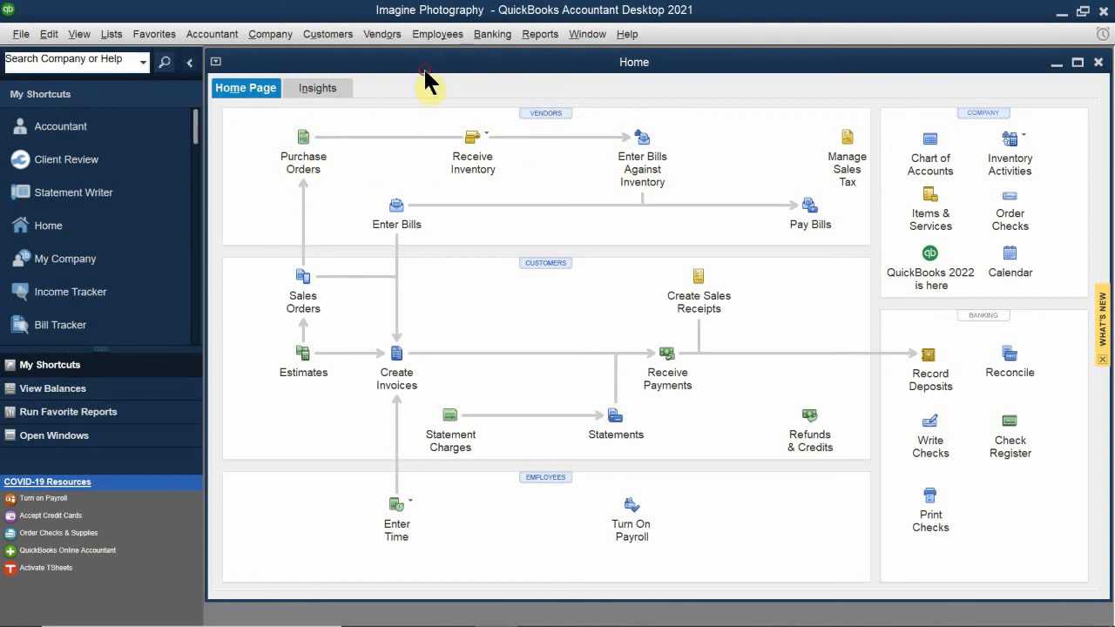
- Maximize the Home window to show purchase order, inventory receiving and sales tax icons
drag(427, 70, 535, 99)
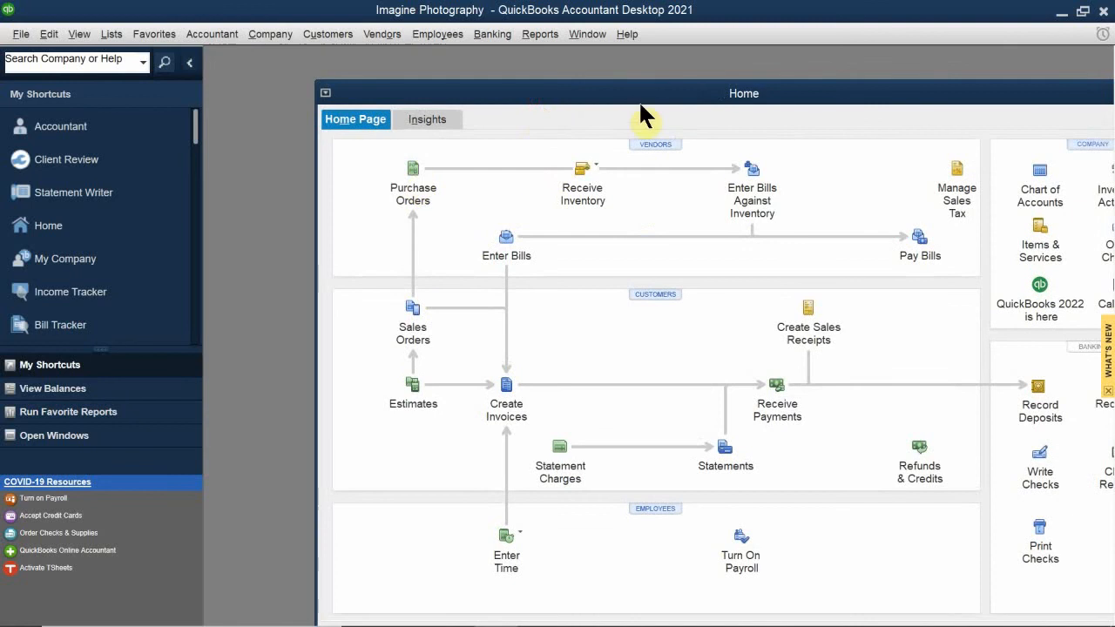
double_click(592, 94)
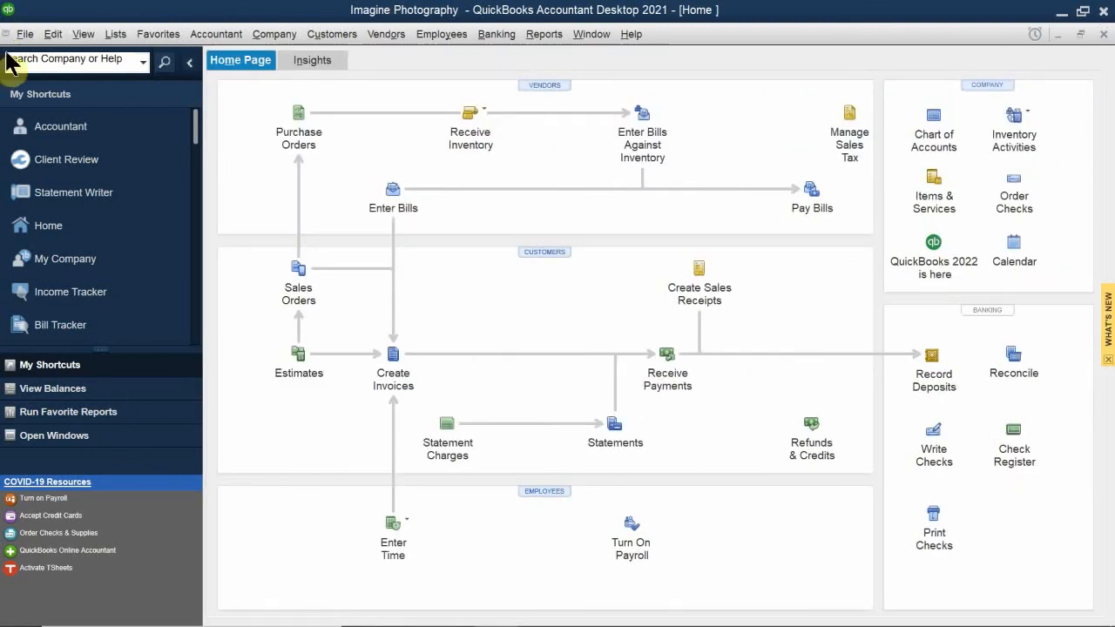
- Open Edit > Preferences and position the dialog showing General My Preferences
click(48, 39)
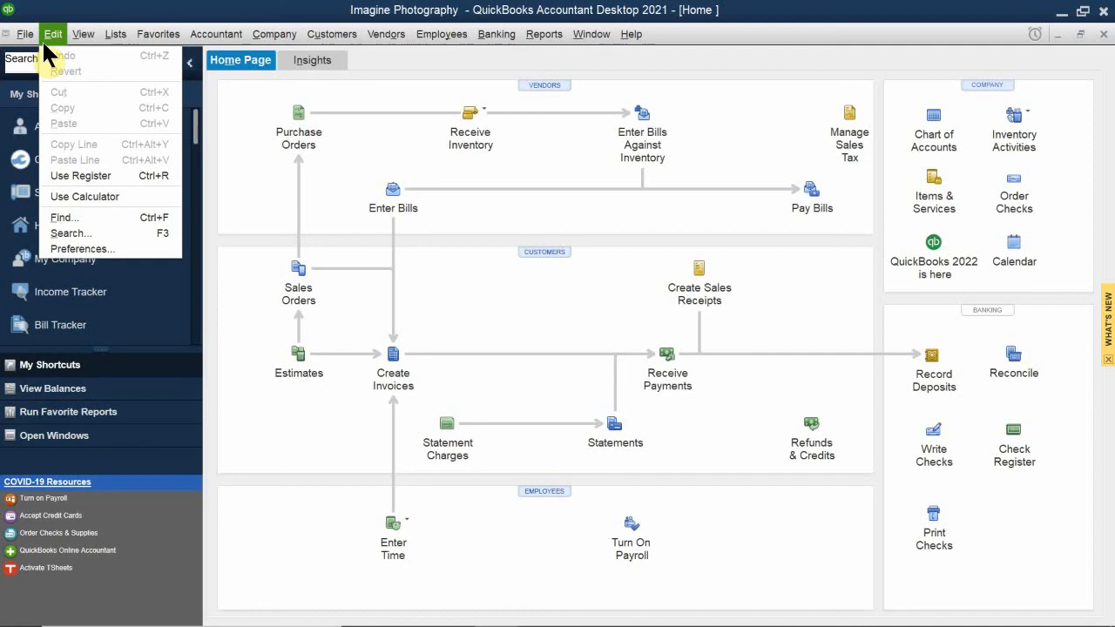
click(80, 250)
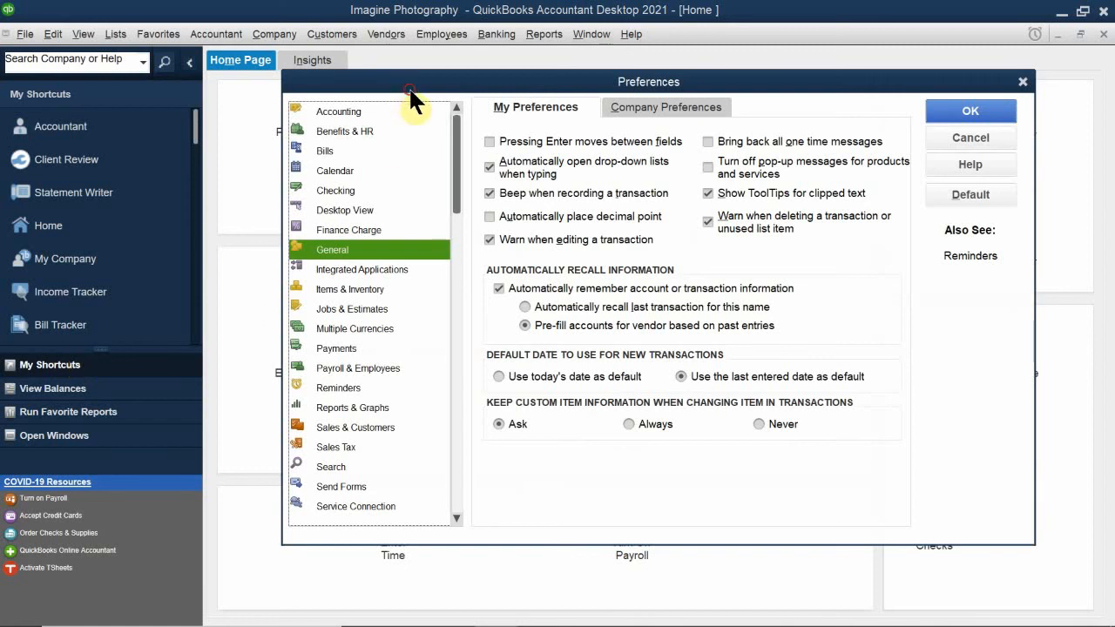
drag(408, 87, 366, 187)
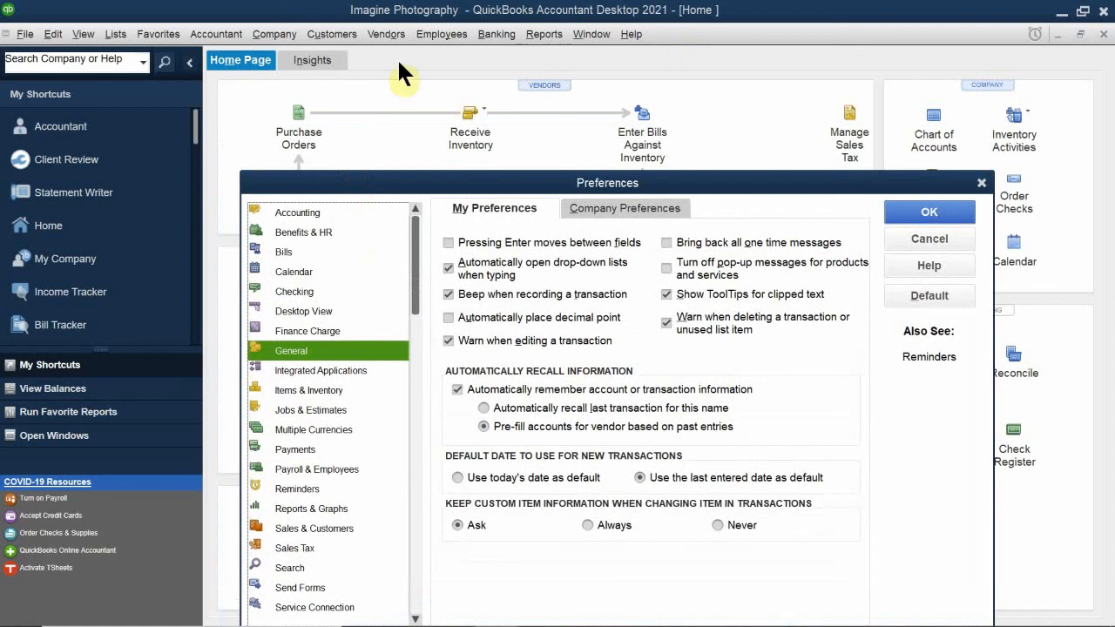
drag(396, 188, 501, 175)
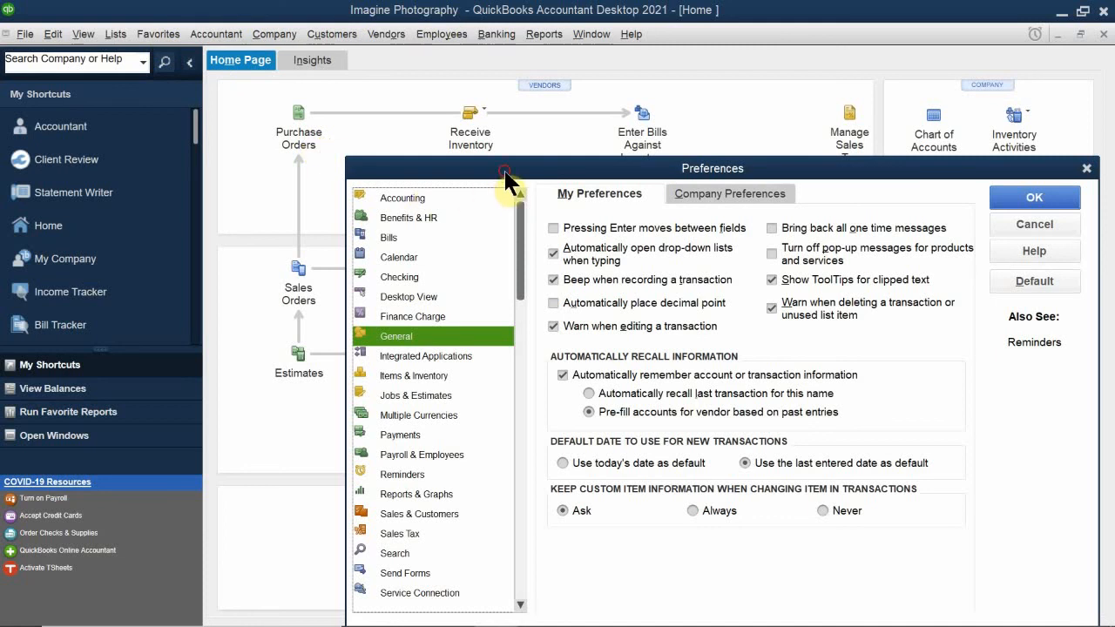
drag(503, 176, 438, 125)
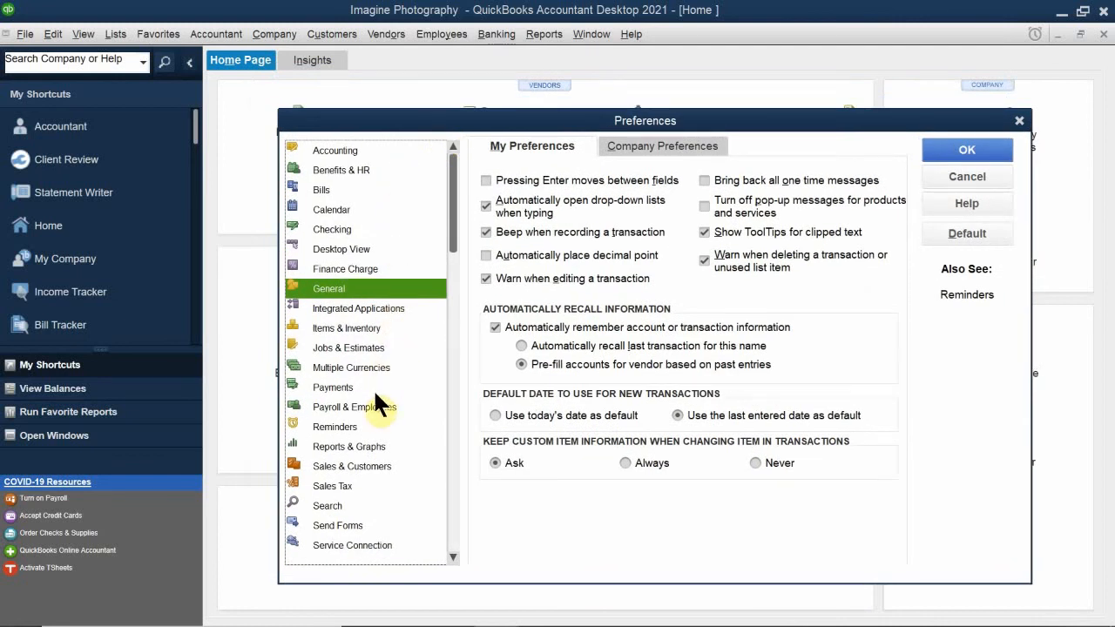
- Review Sales Tax company preferences: tax charged, Out of State item, accrual basis, paid monthly
click(349, 486)
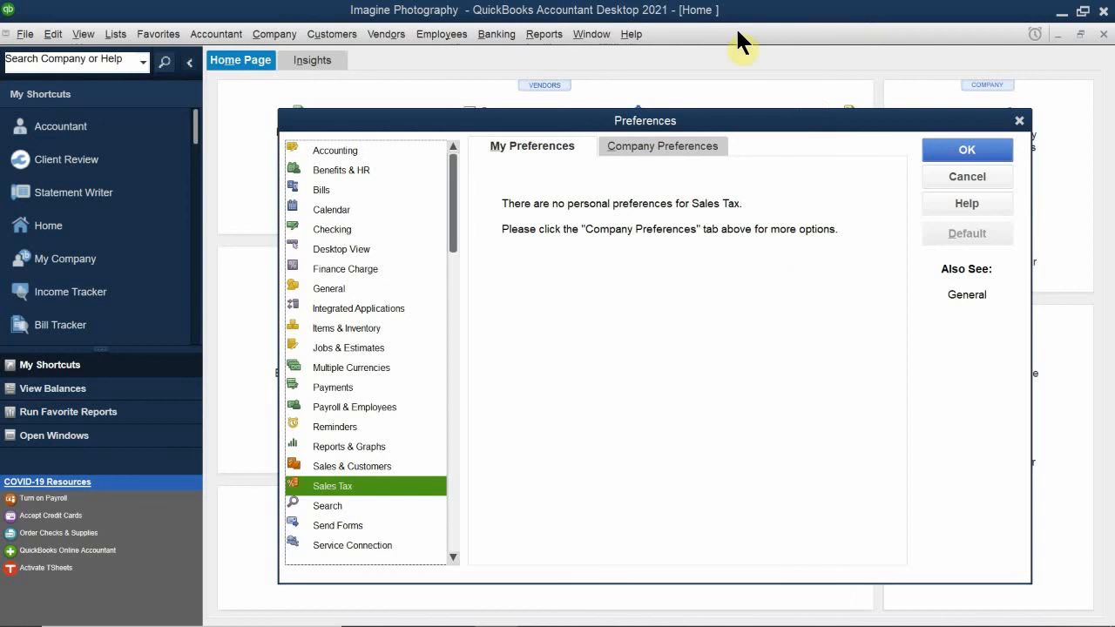
click(662, 146)
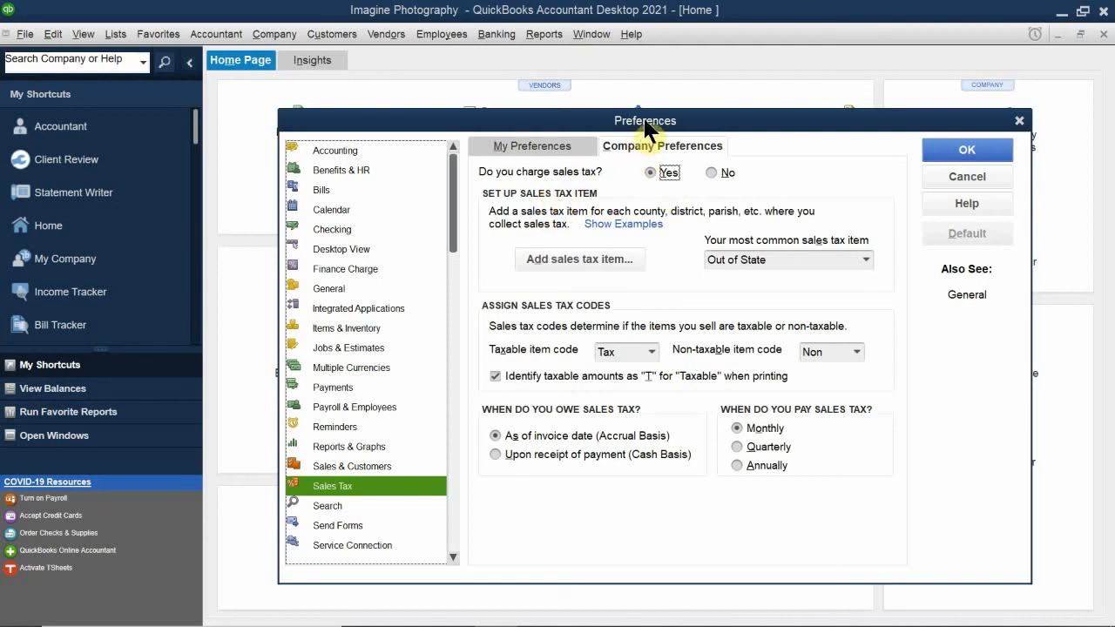
drag(649, 129, 584, 172)
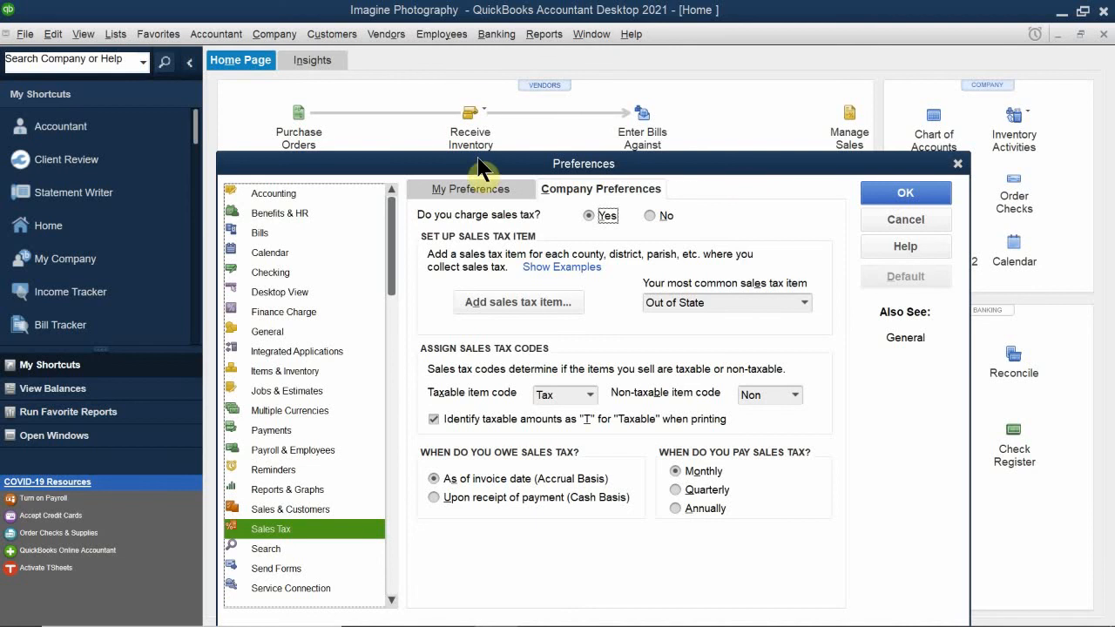
drag(501, 172, 567, 71)
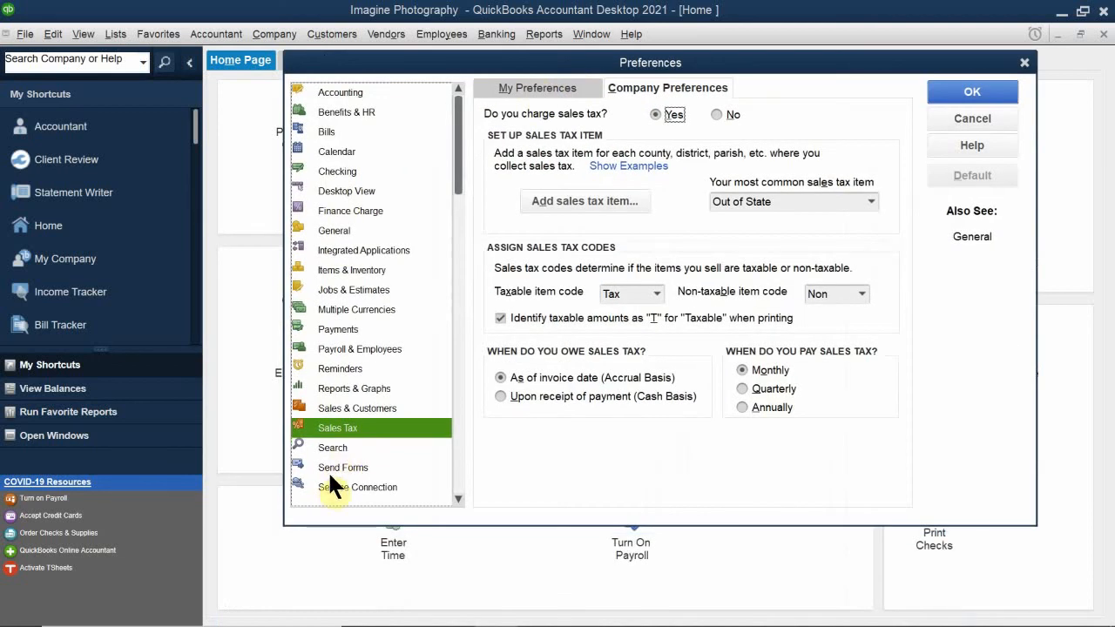
scroll(363, 452, down, 1)
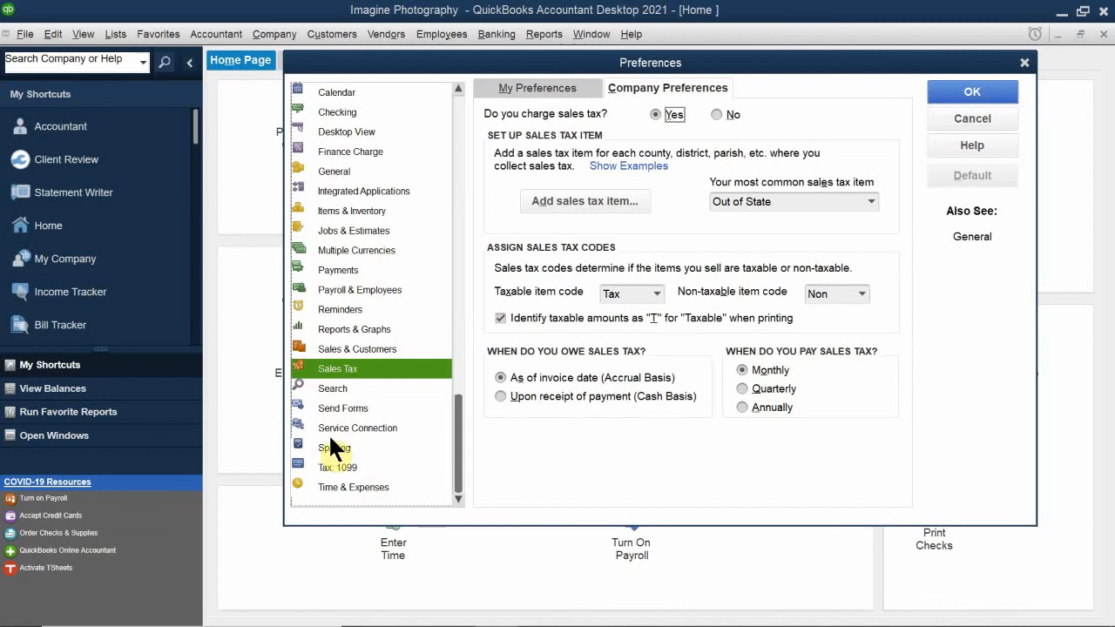
drag(523, 74, 304, 242)
drag(523, 225, 712, 189)
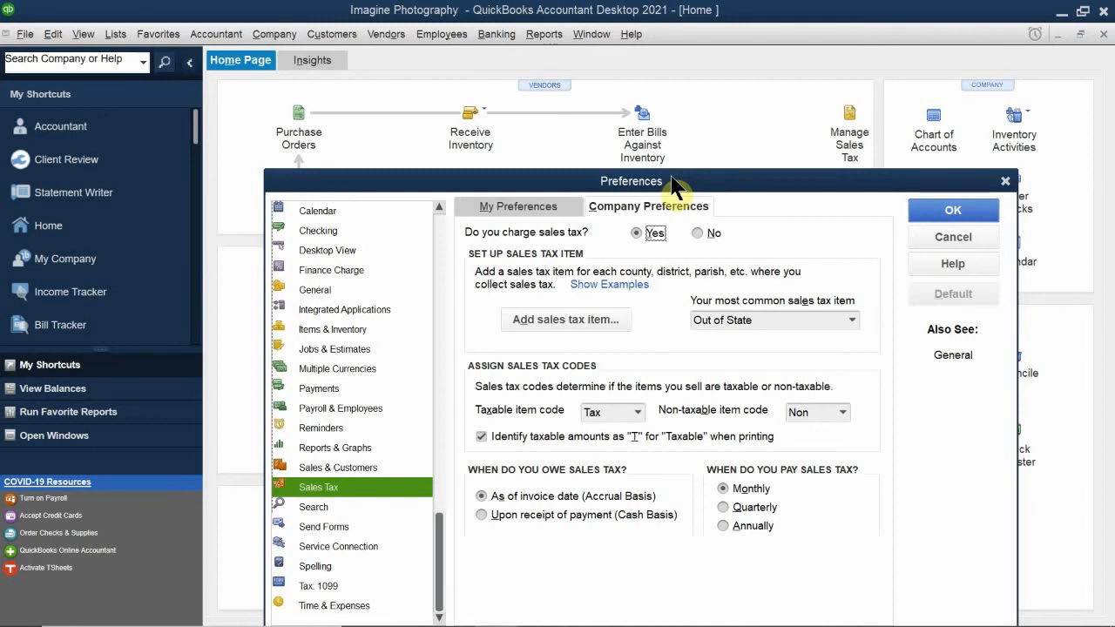
drag(684, 176, 713, 245)
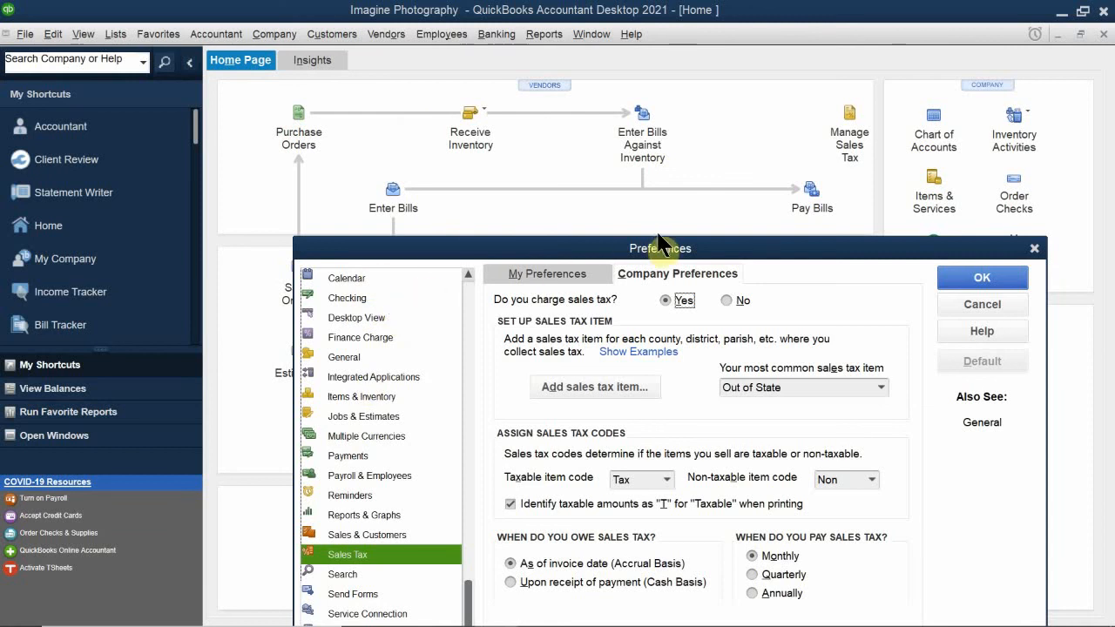
drag(660, 254, 608, 170)
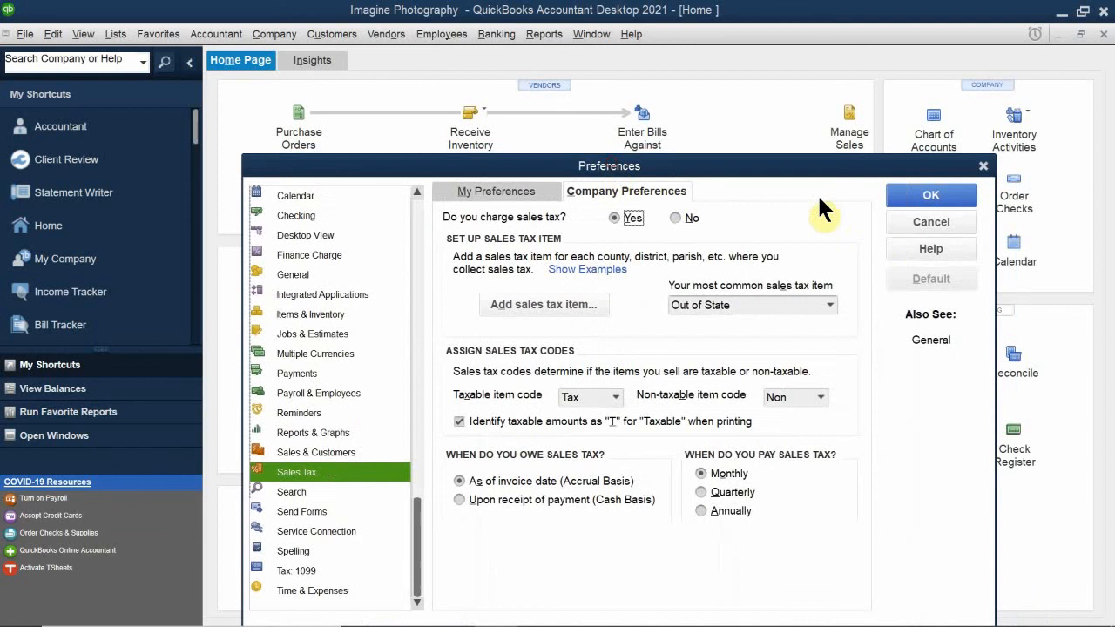
- Cancel Preferences, close the Home window, and close the Imagine Photography company file
click(924, 223)
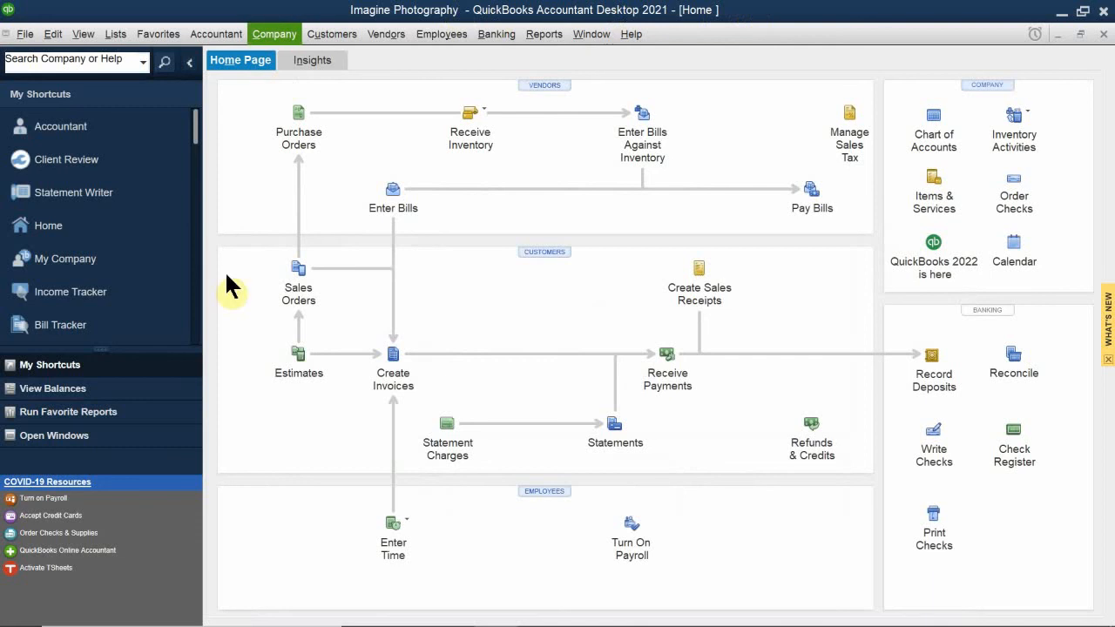
click(1102, 35)
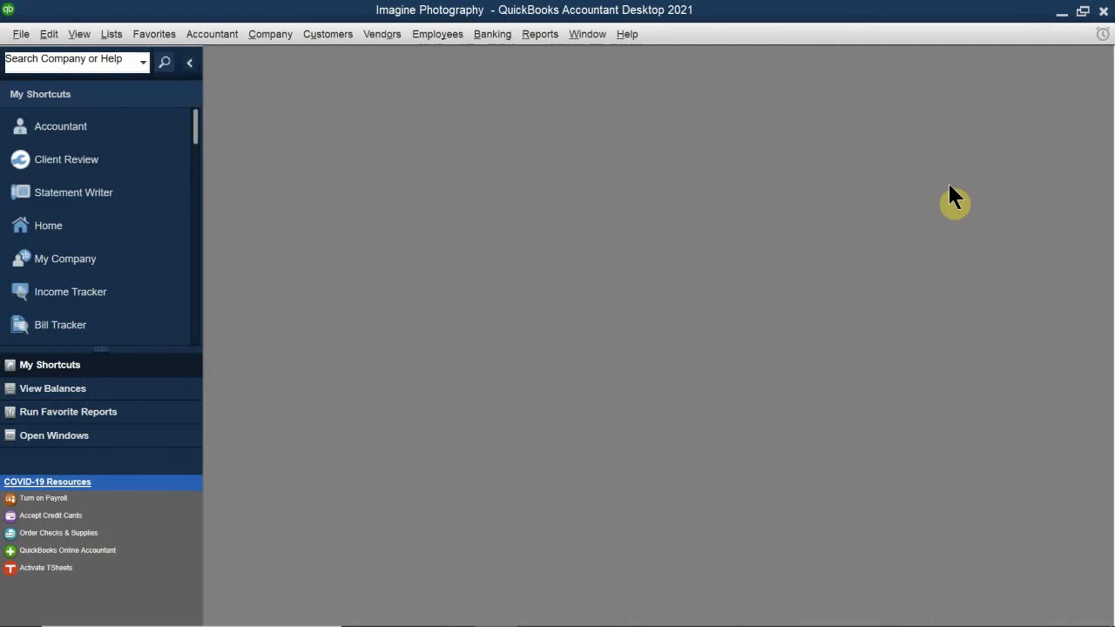
click(26, 35)
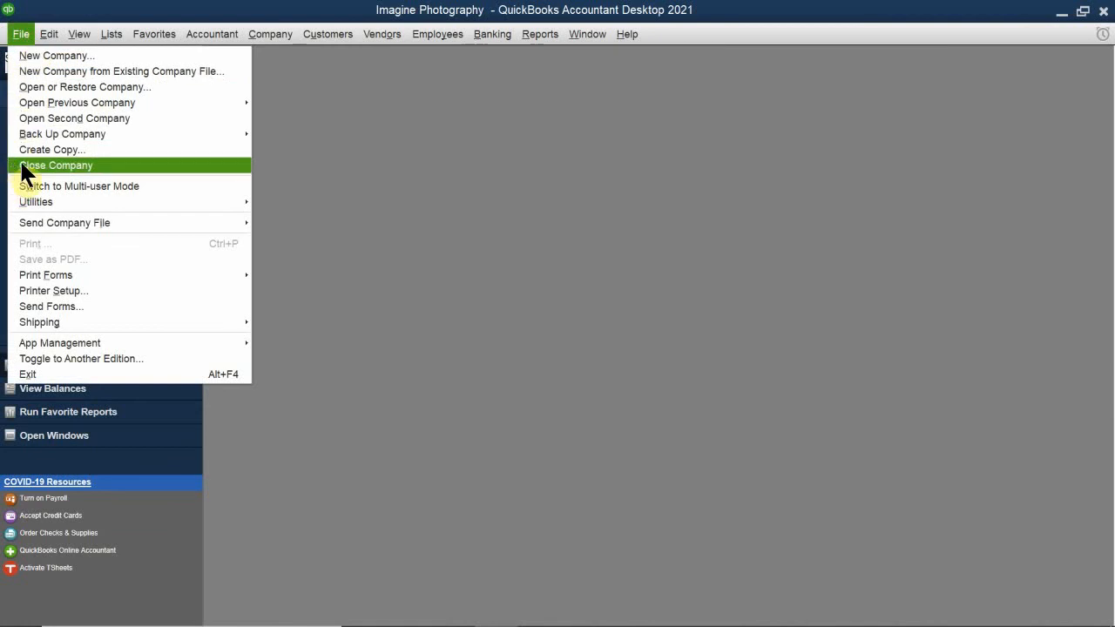
mouse_move(35, 201)
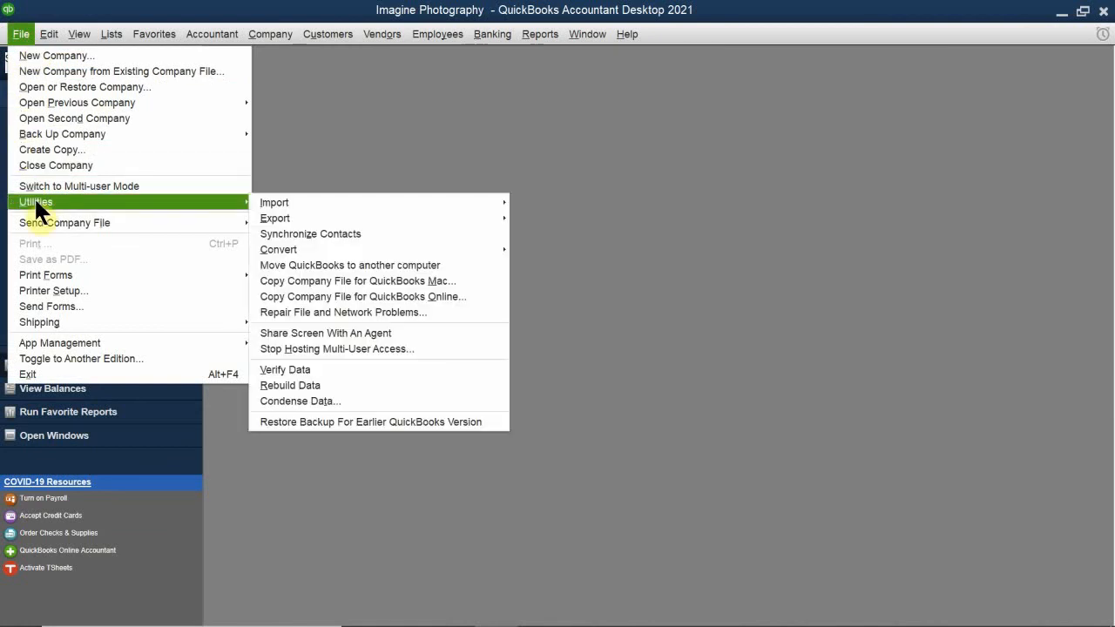
click(56, 165)
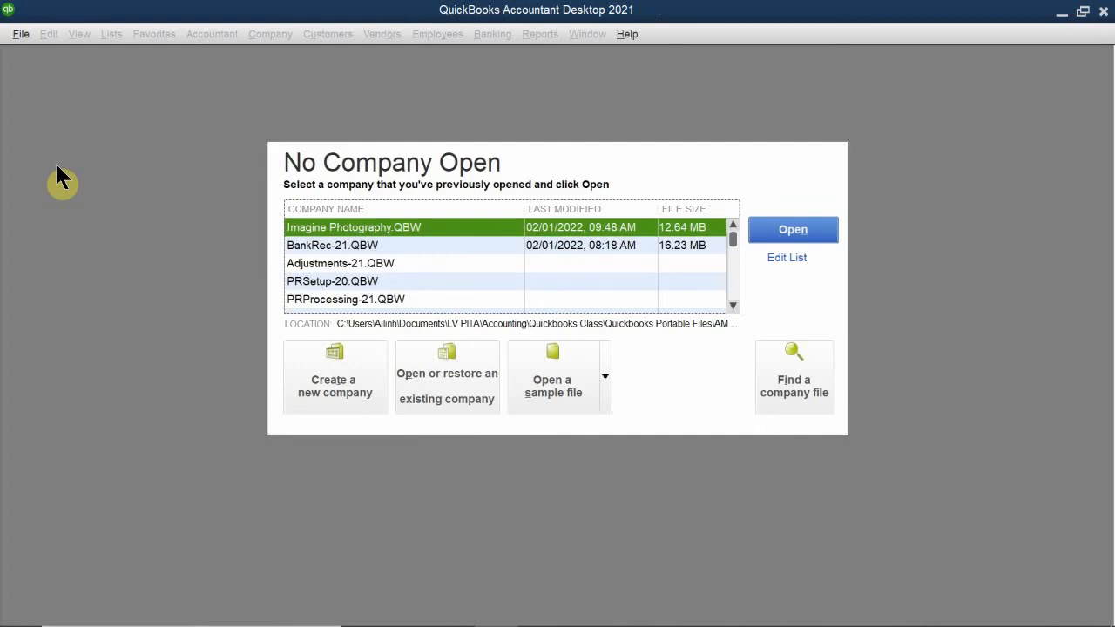
- Create a new company for someone else and start the setup form
click(336, 379)
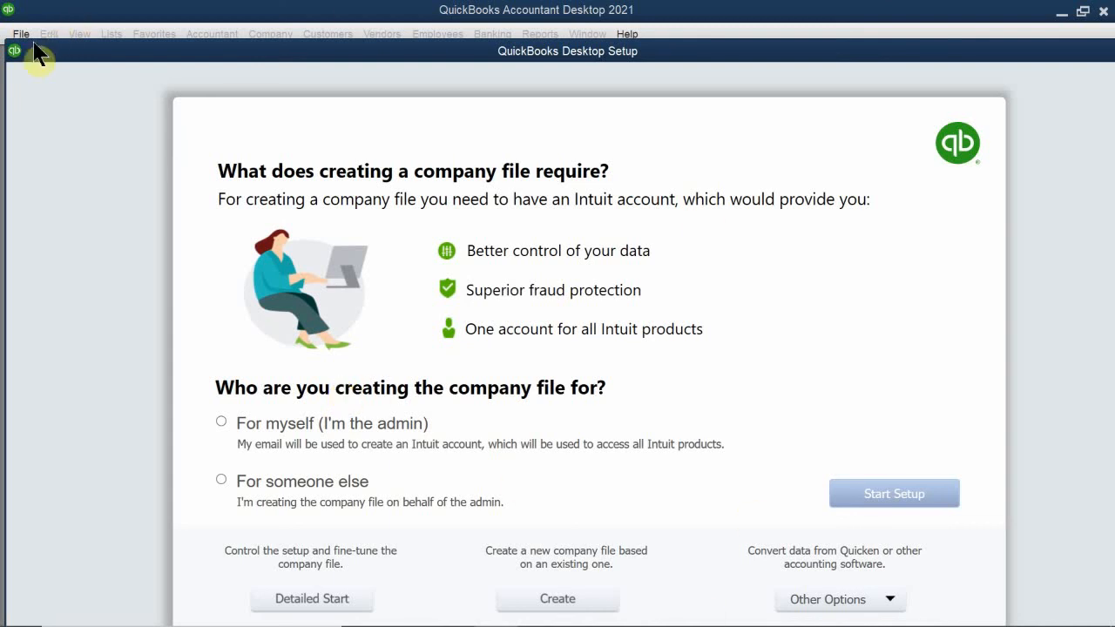
click(270, 480)
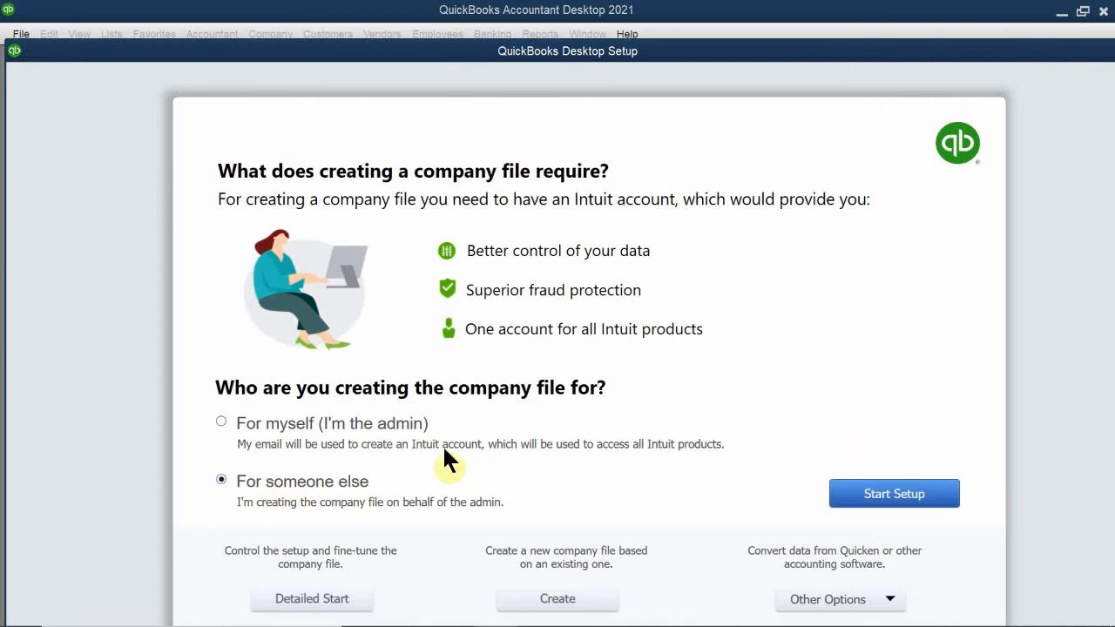
click(875, 496)
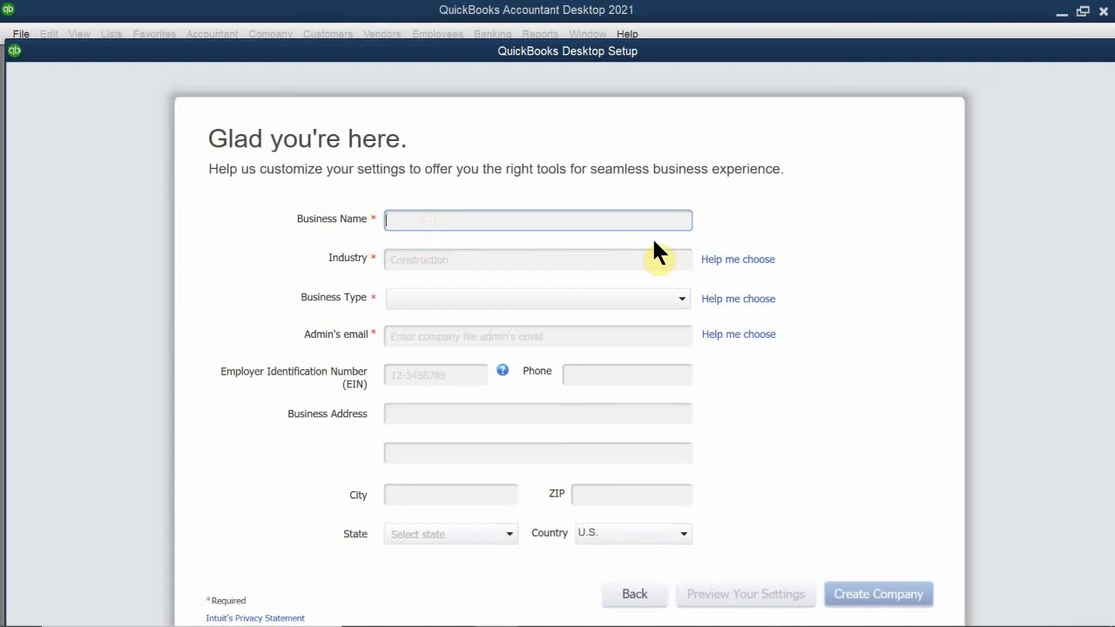
- Enter Coffee Cafe, industry Restaurant, Caterer, or Bar, and business type Sole Proprietorship
text(Coffee Cafe)
click(423, 259)
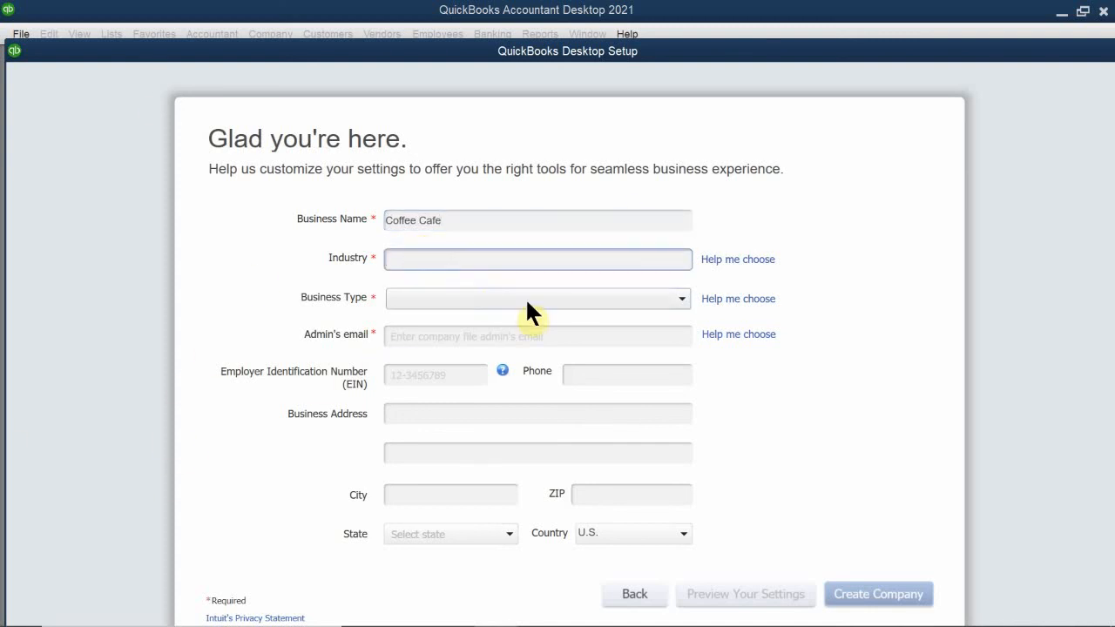
text(res)
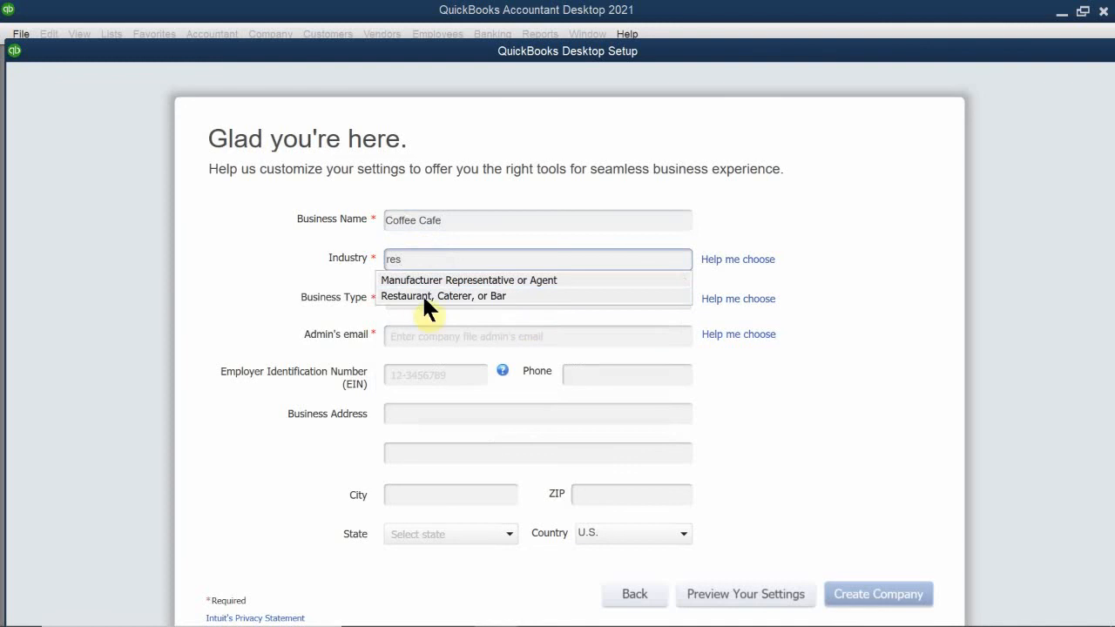
click(406, 297)
click(475, 296)
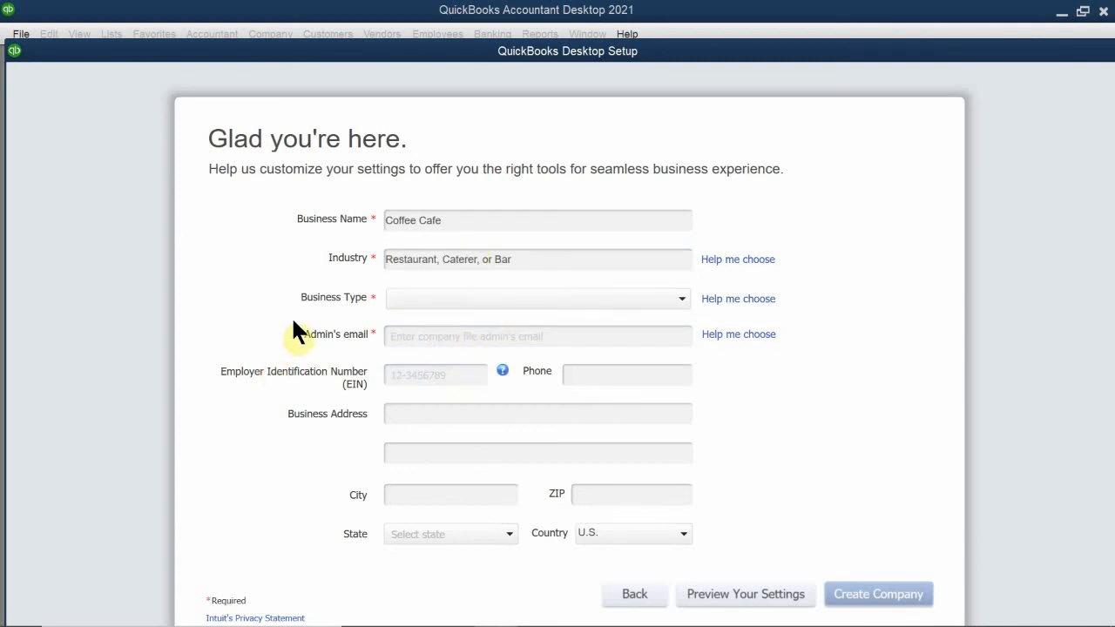
click(432, 298)
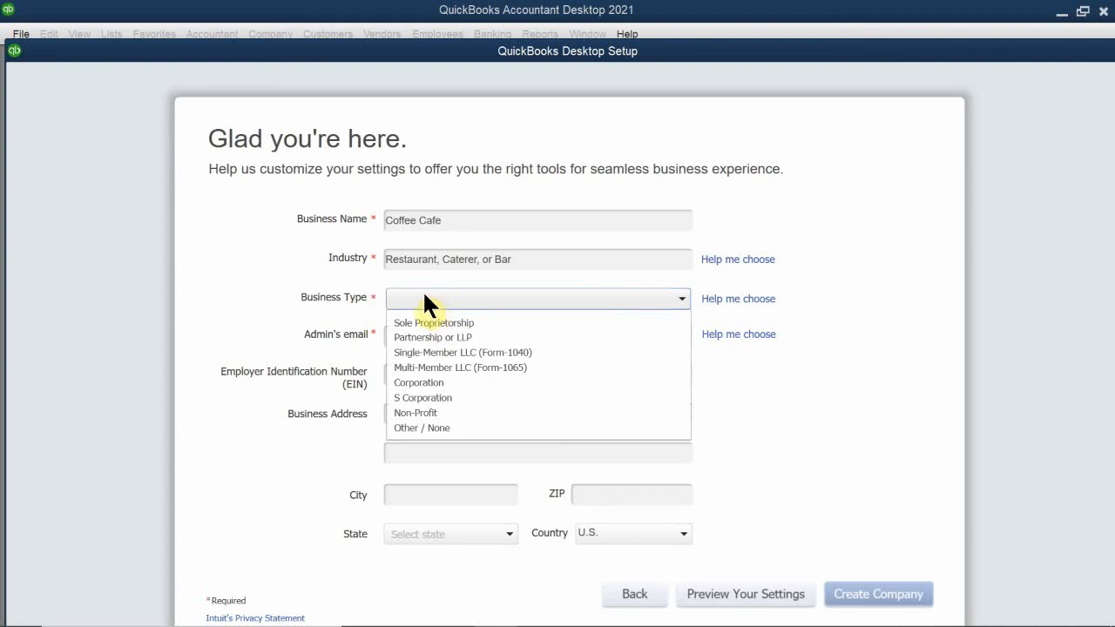
click(438, 323)
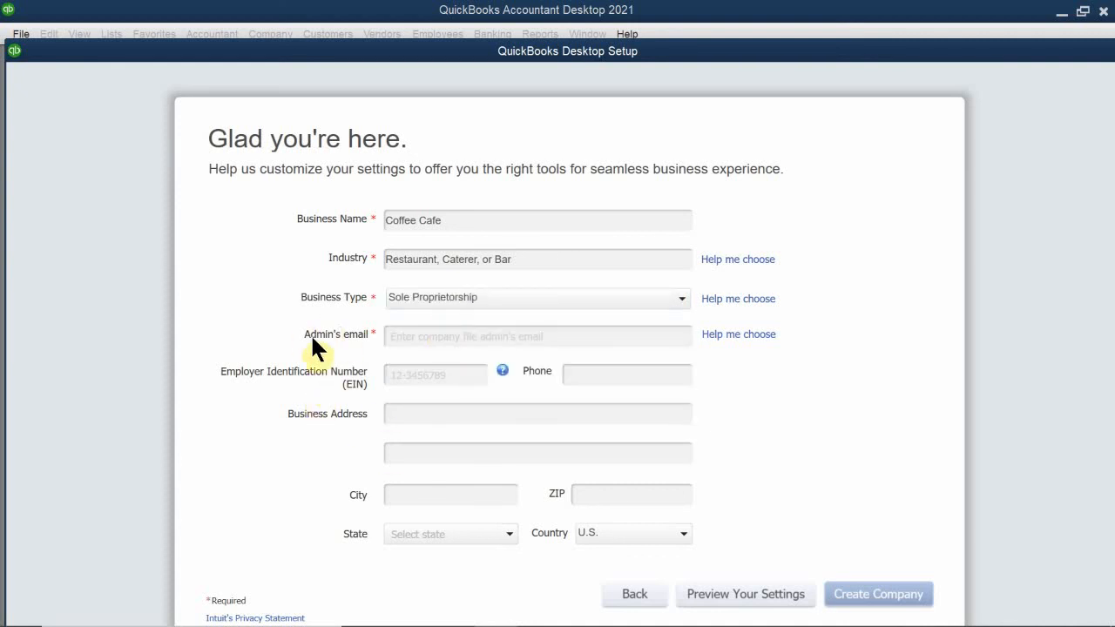
- Fill in the admin's e-mail address
click(424, 335)
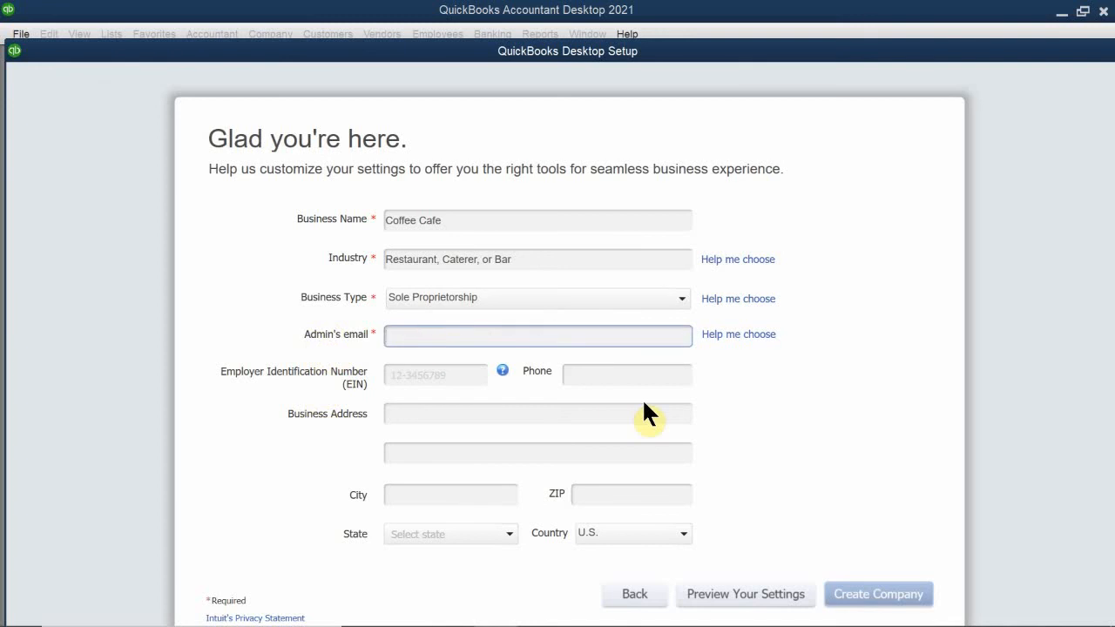
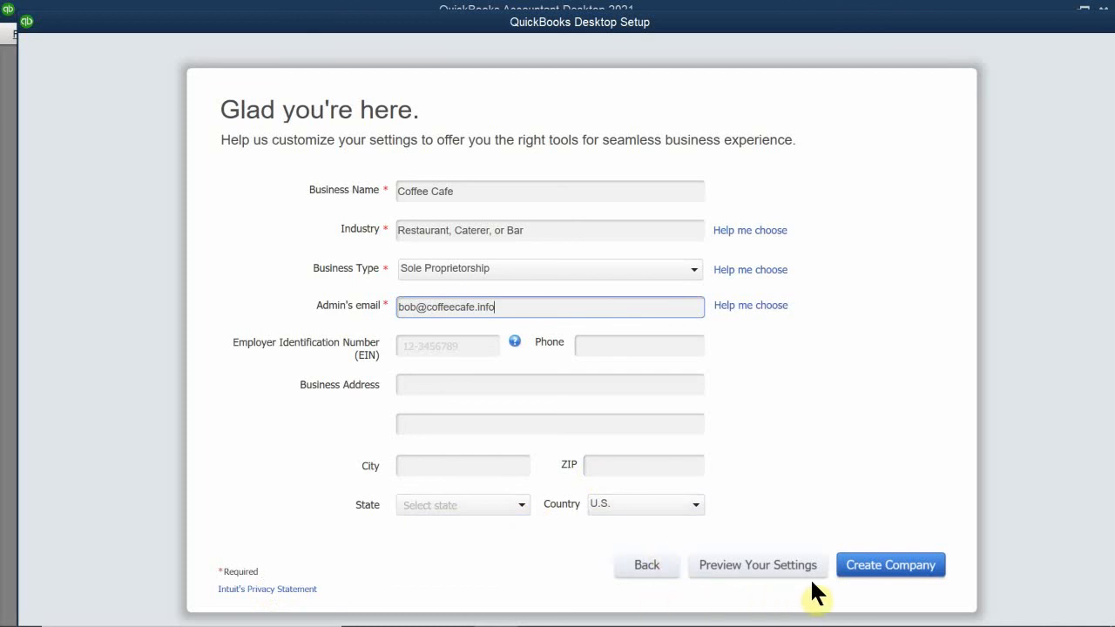
click(882, 571)
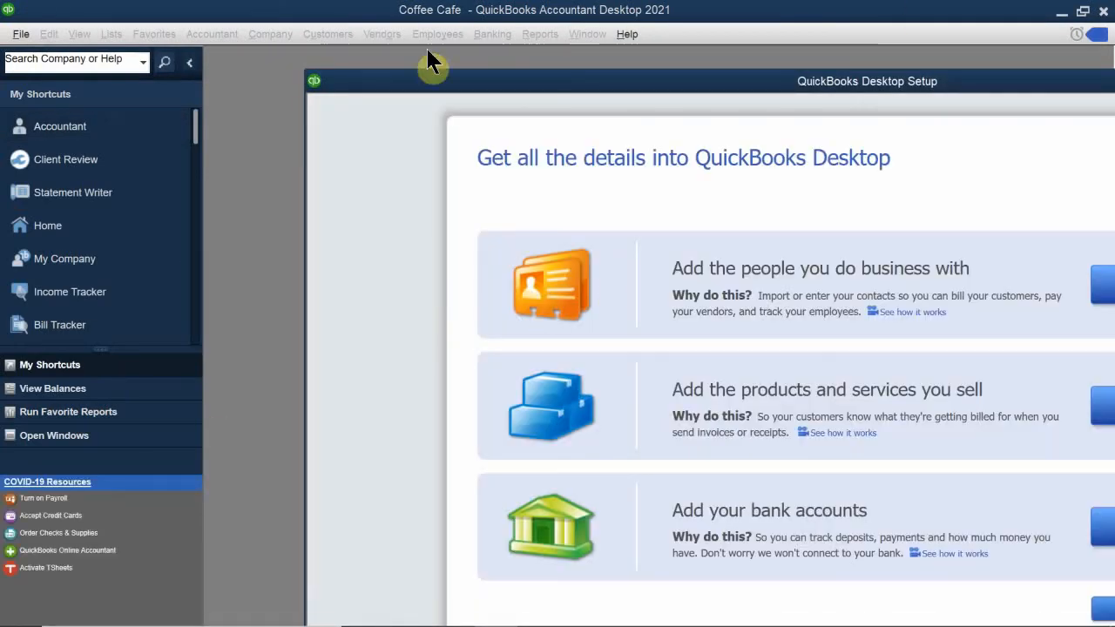
drag(540, 86, 76, 127)
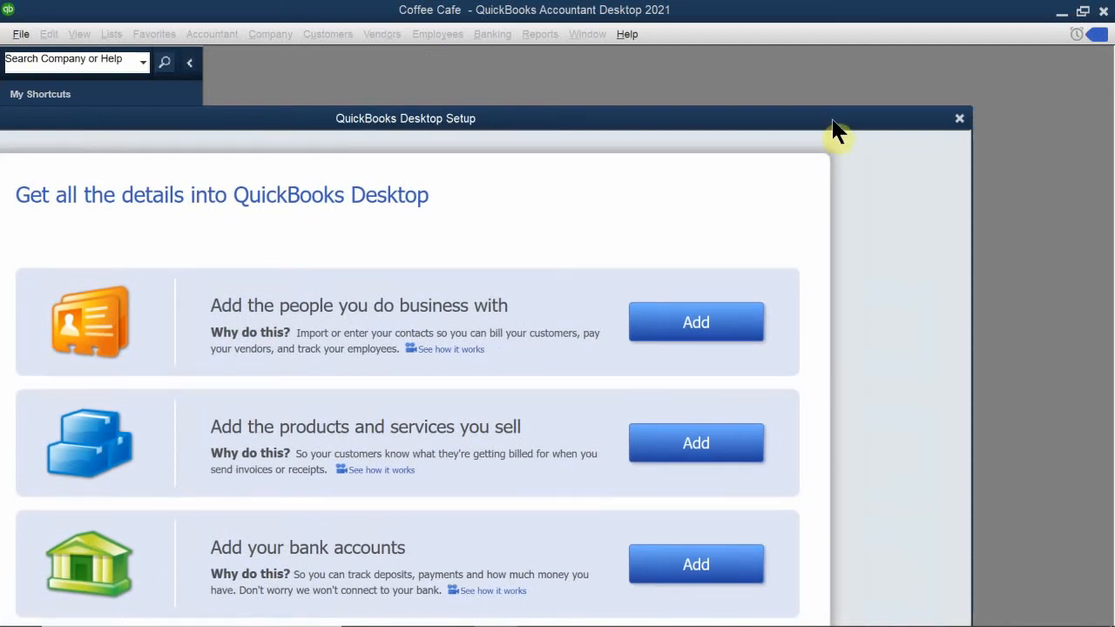
click(959, 120)
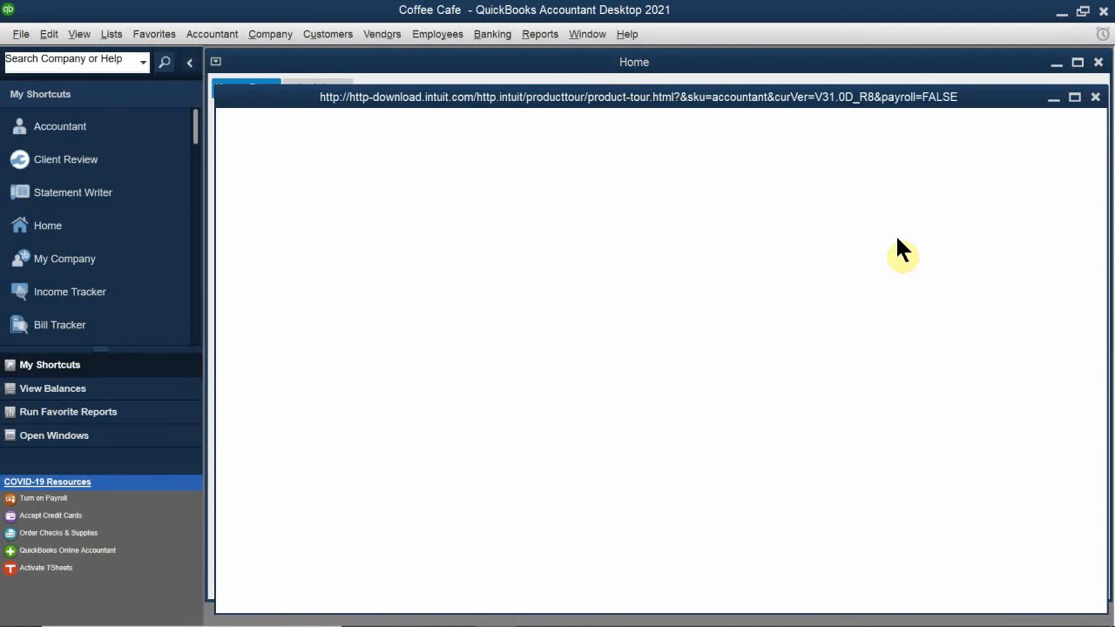
drag(467, 101, 248, 440)
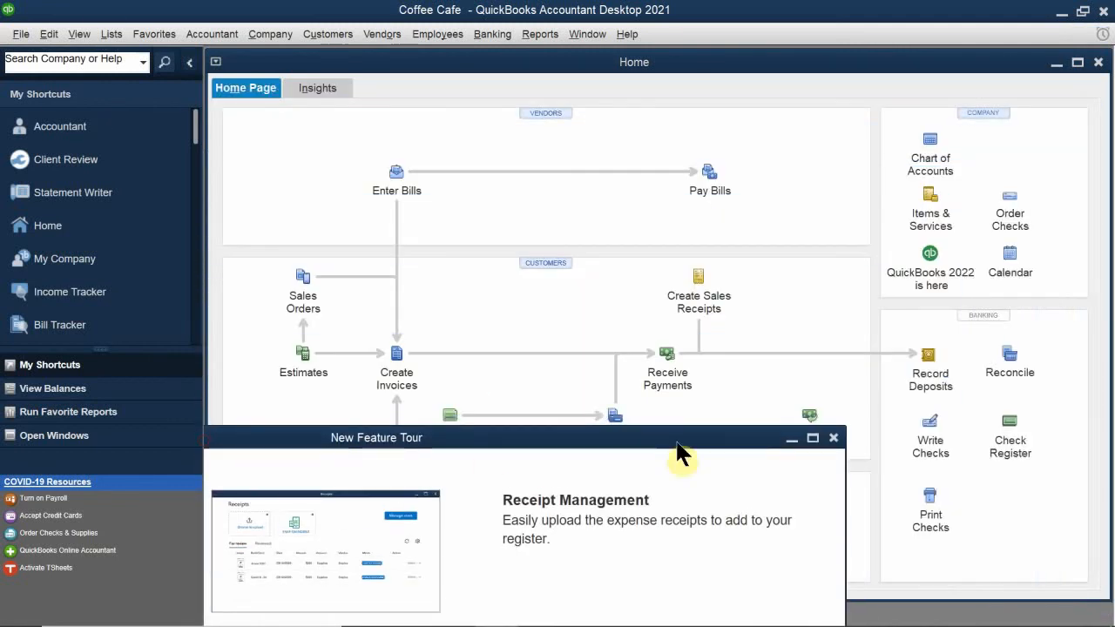
click(833, 439)
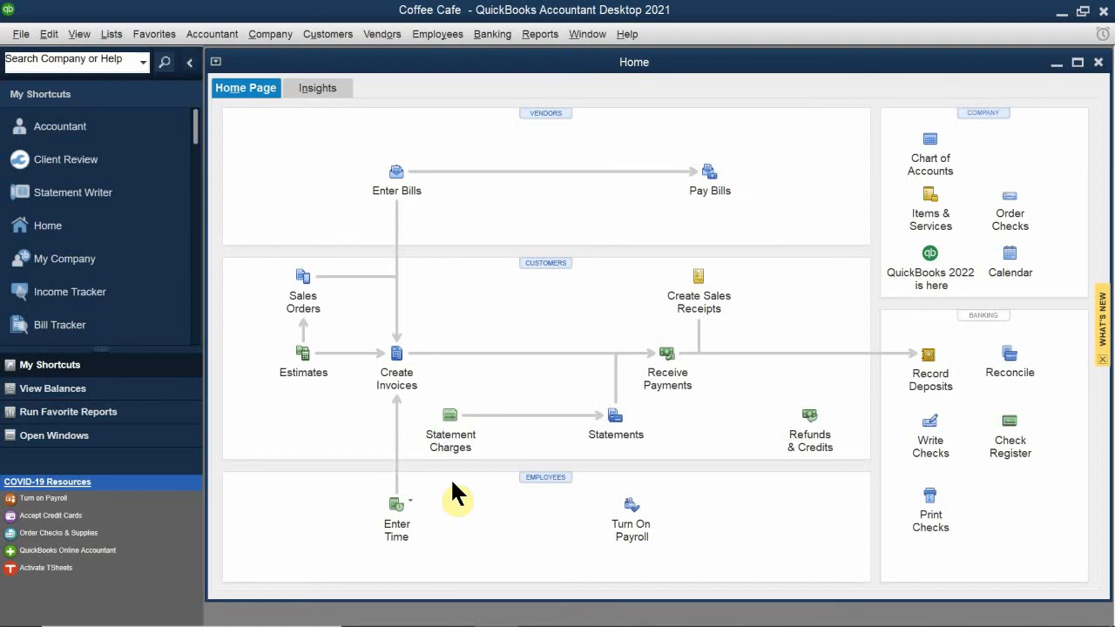
- In Sales Tax company preferences, set 'Do you charge sales tax?' to Yes
click(49, 35)
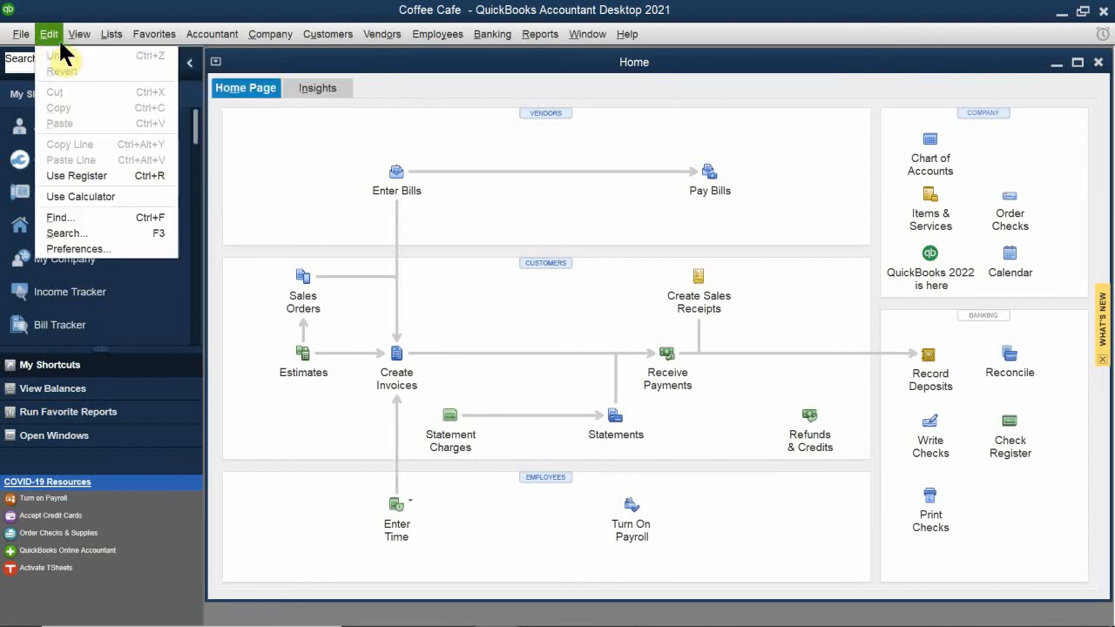
click(77, 249)
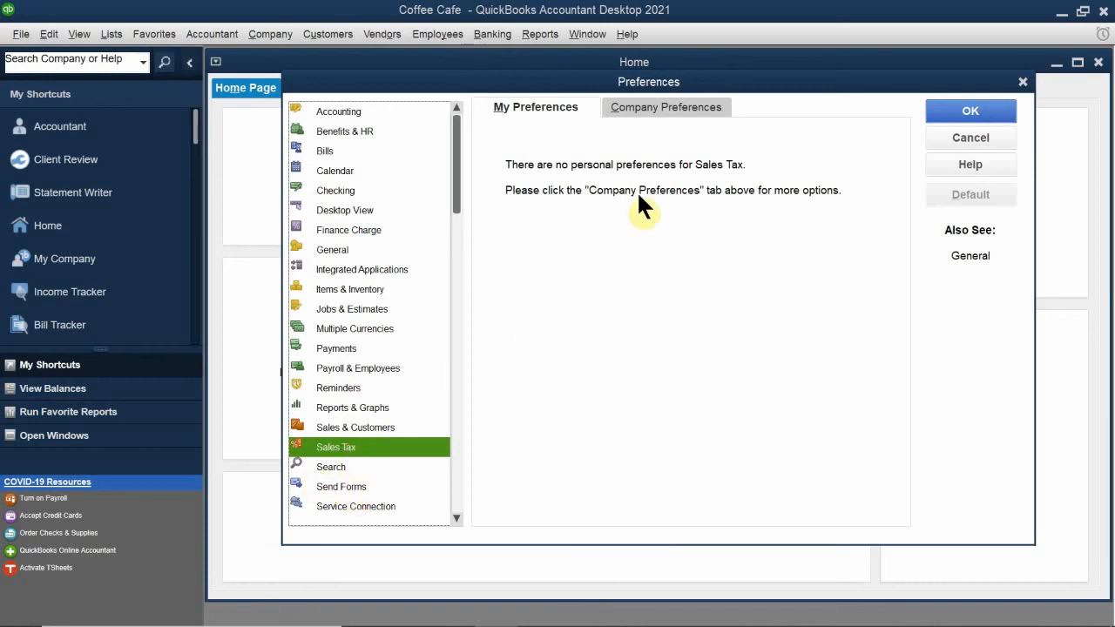
click(661, 106)
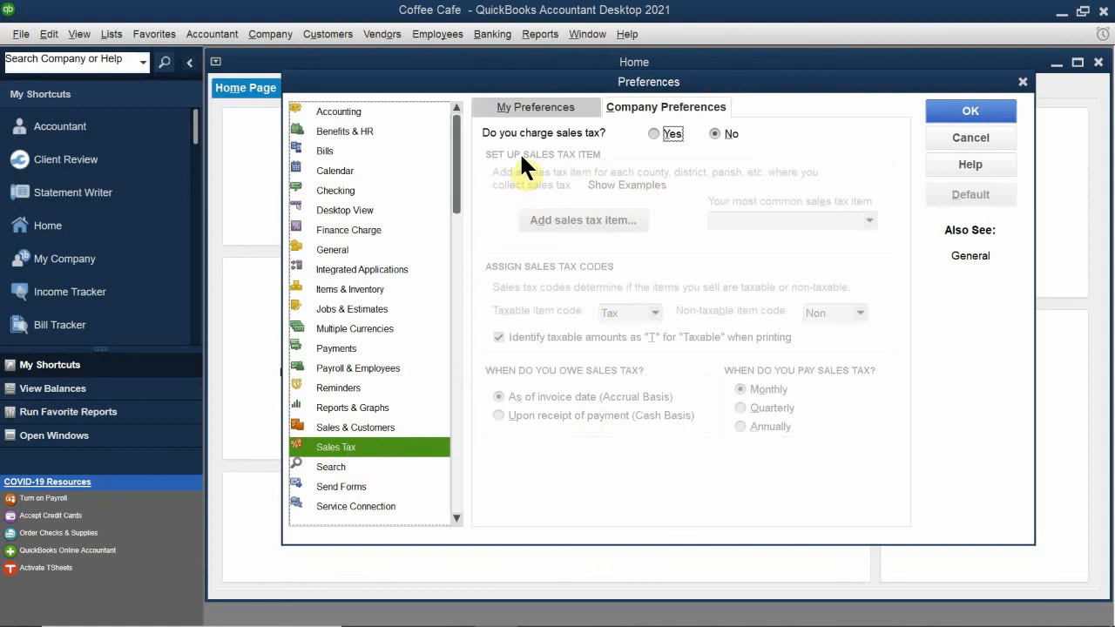
click(661, 132)
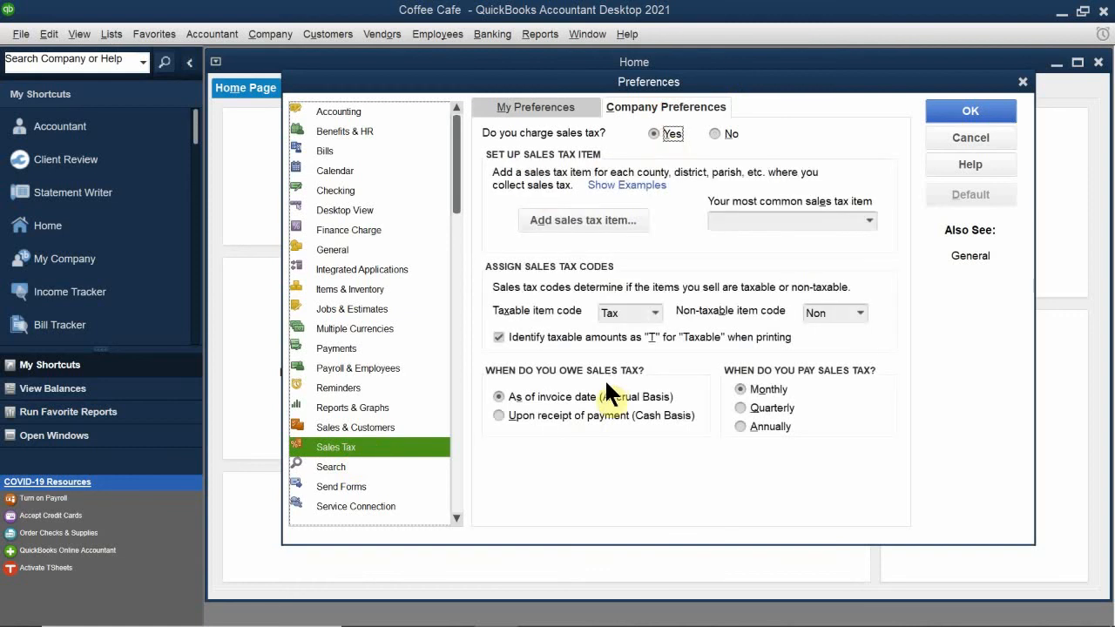
click(930, 113)
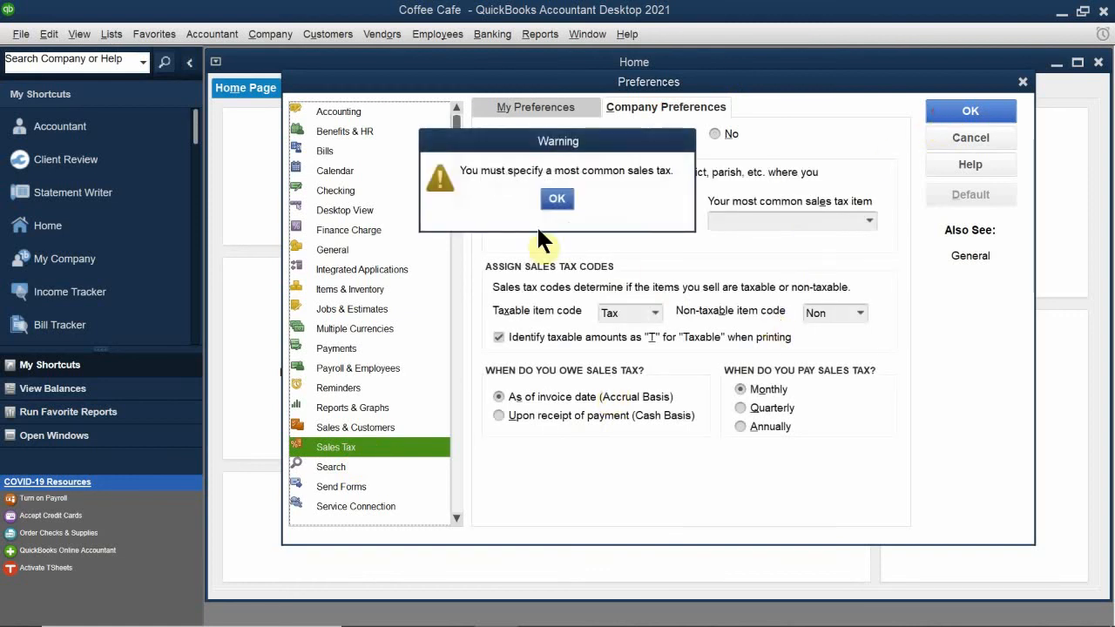
click(557, 197)
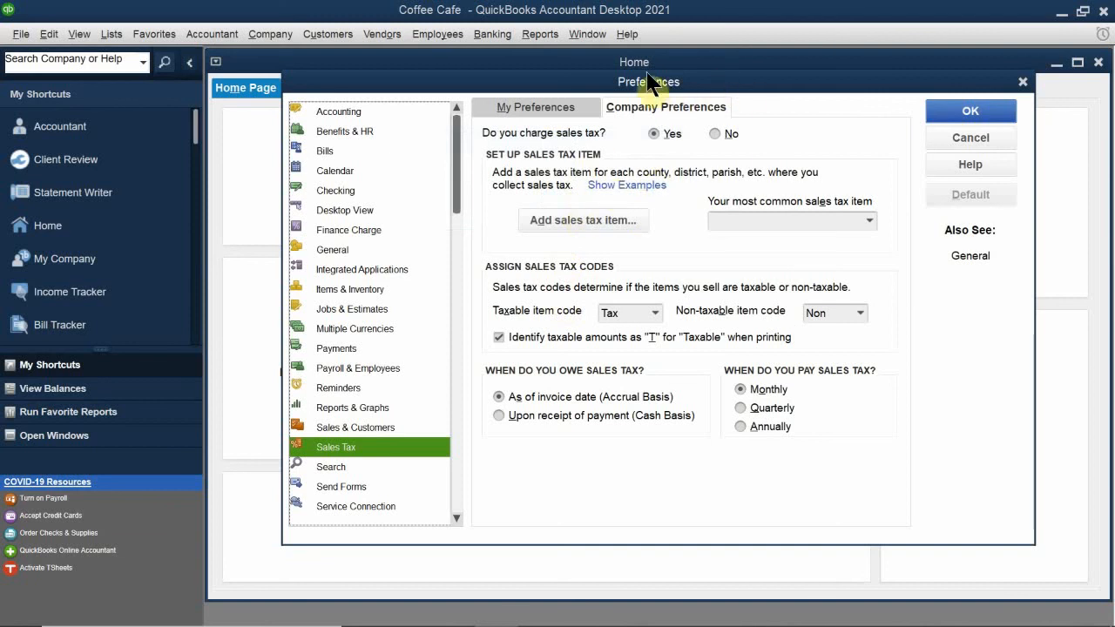
drag(652, 82, 635, 48)
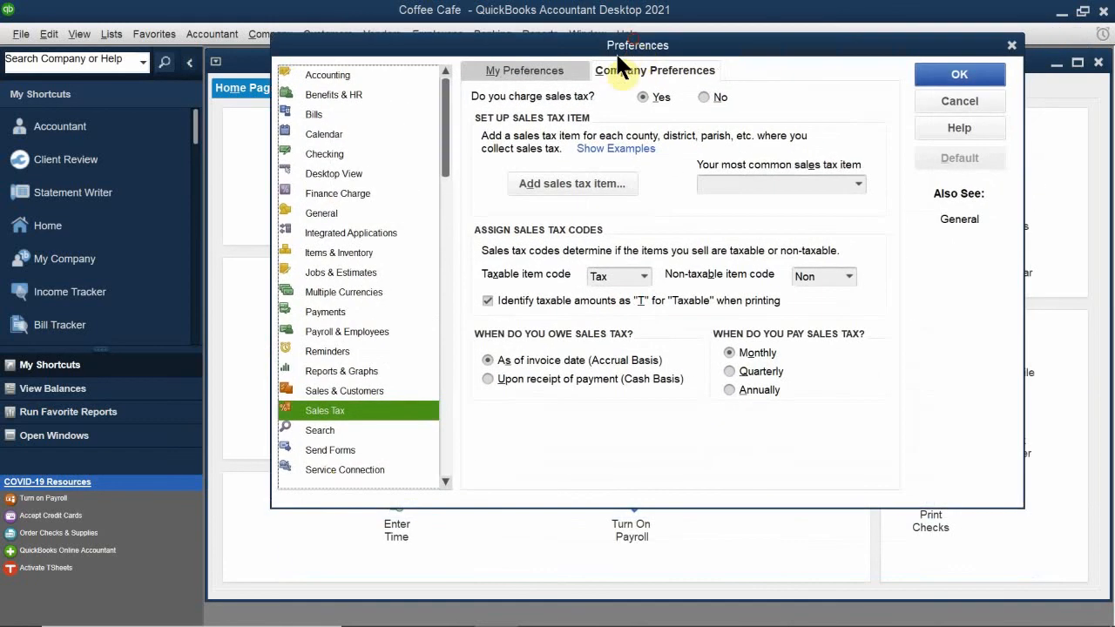
scroll(361, 415, down, 1)
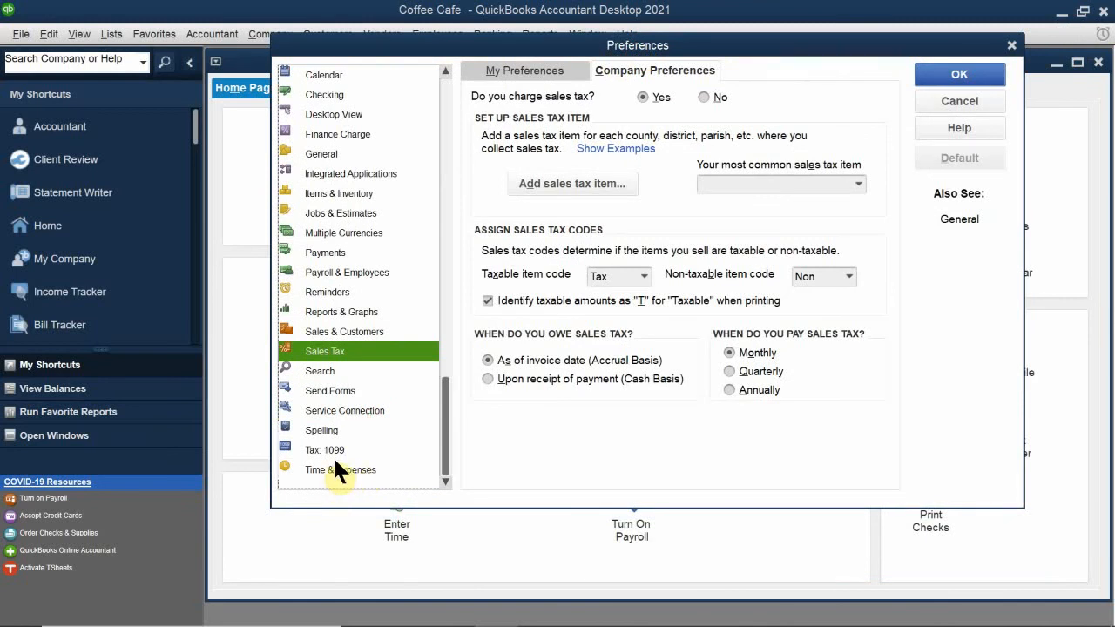
scroll(334, 462, up, 1)
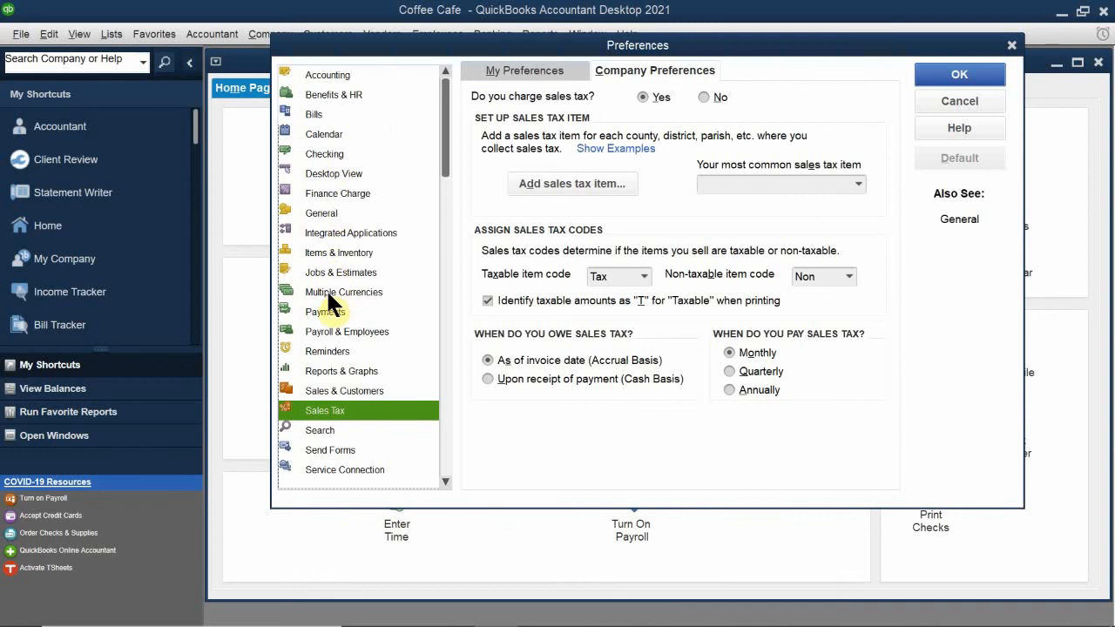
- Discard the unsaved sales tax change after the missing sales tax item warning
click(338, 255)
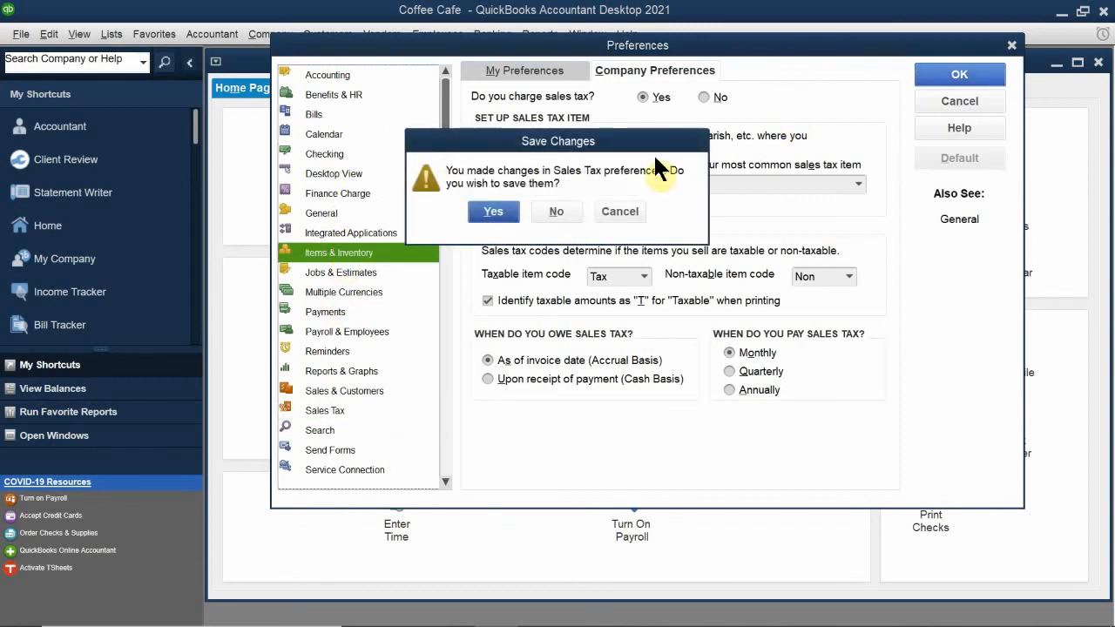
click(490, 212)
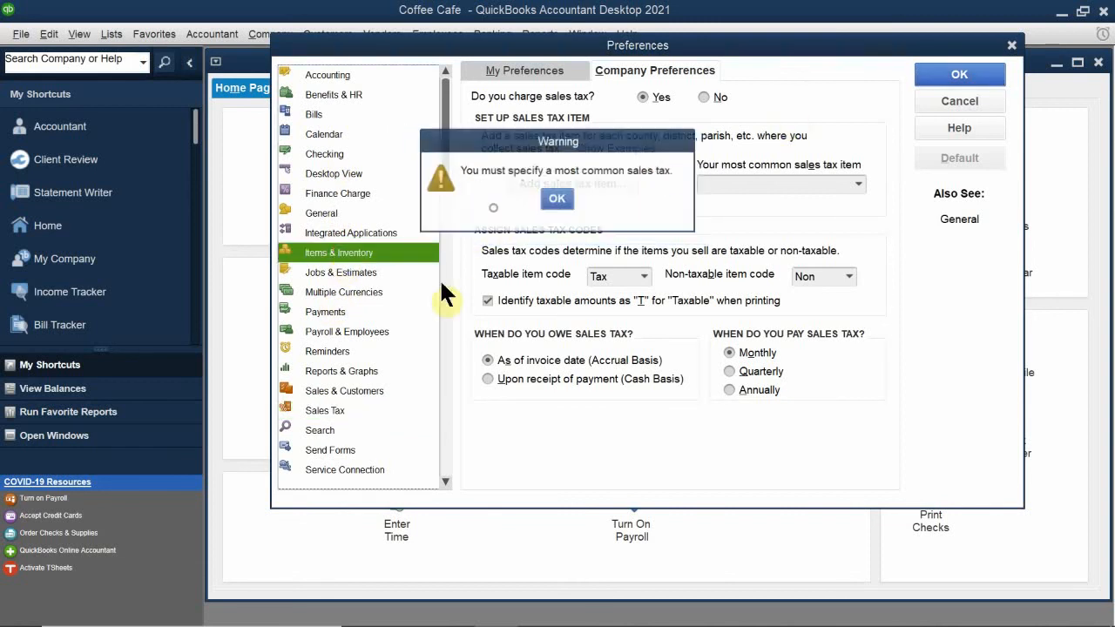
click(556, 198)
click(343, 229)
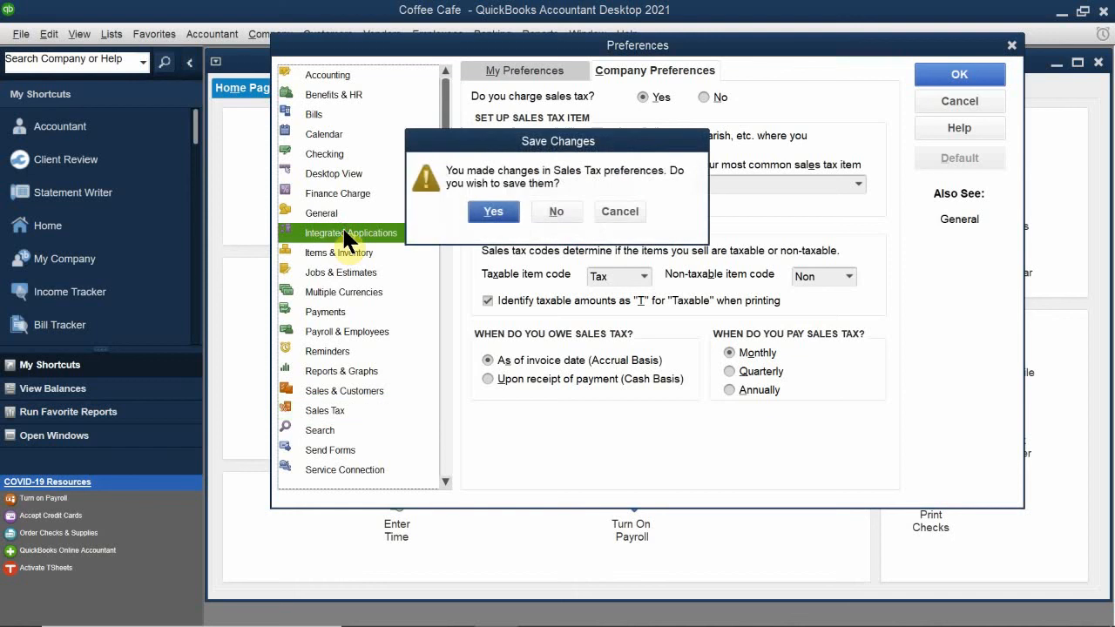
click(565, 209)
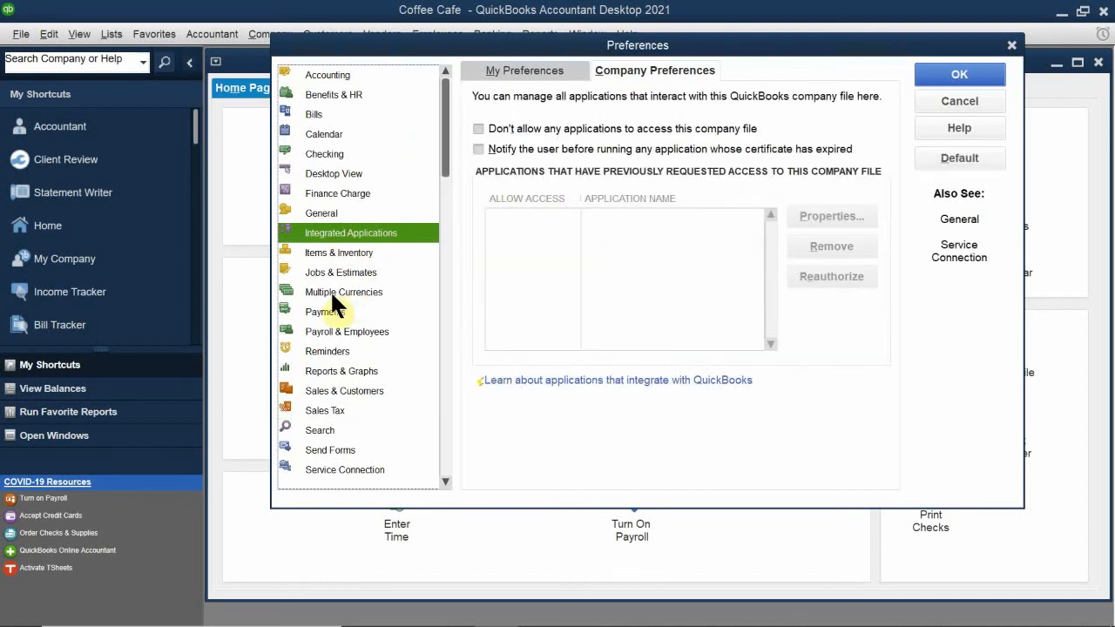
- Turn on 'Inventory and purchase orders are active' and save, closing all open windows
click(341, 253)
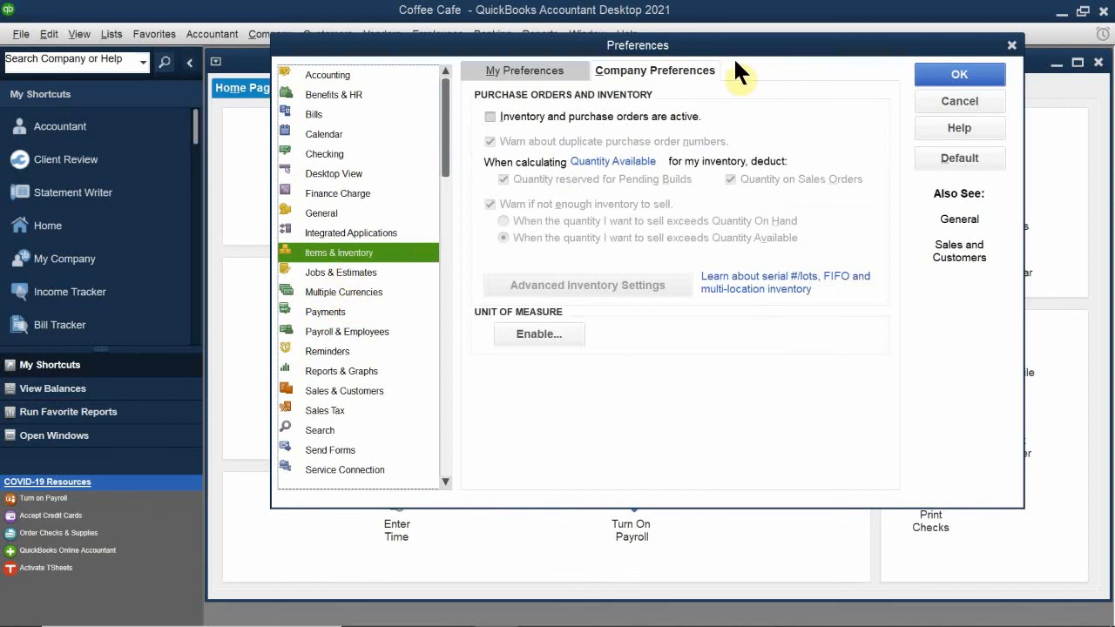
click(644, 70)
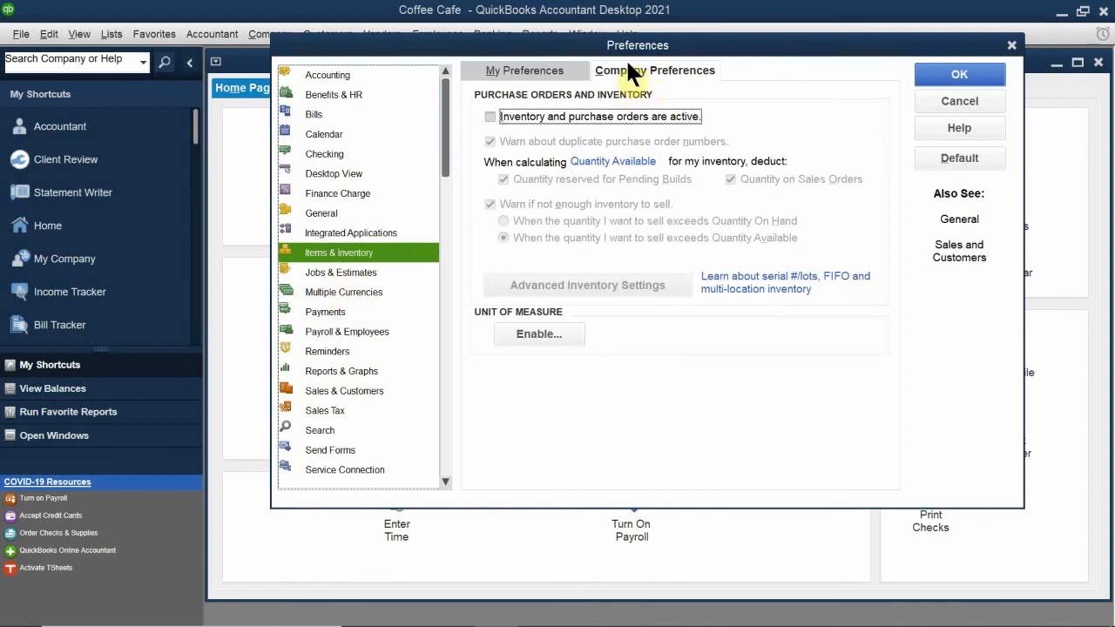
click(526, 117)
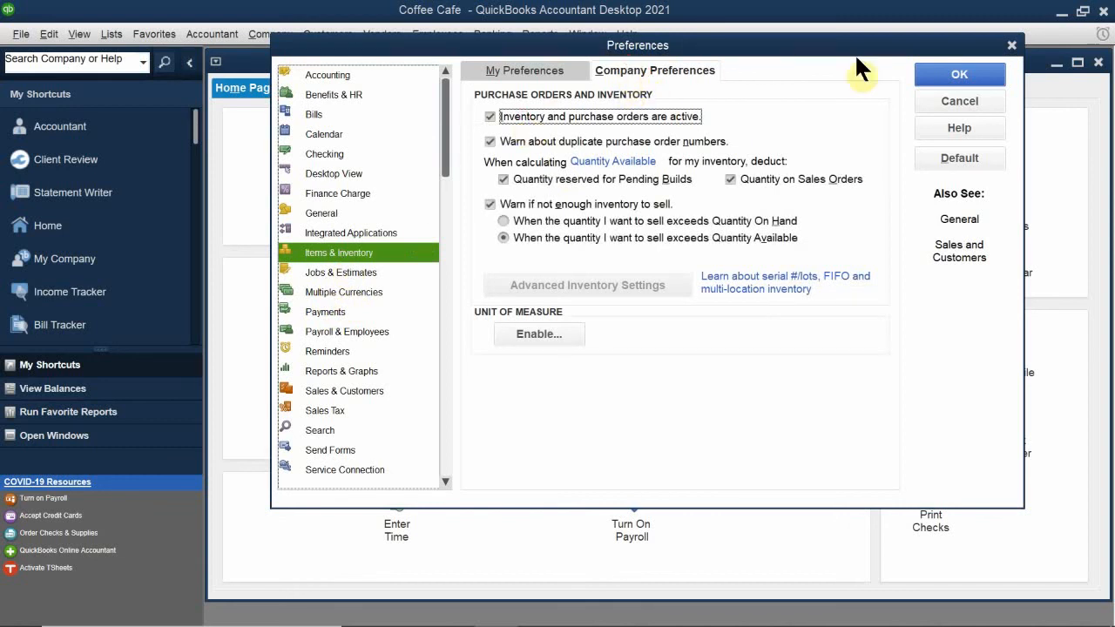
click(937, 73)
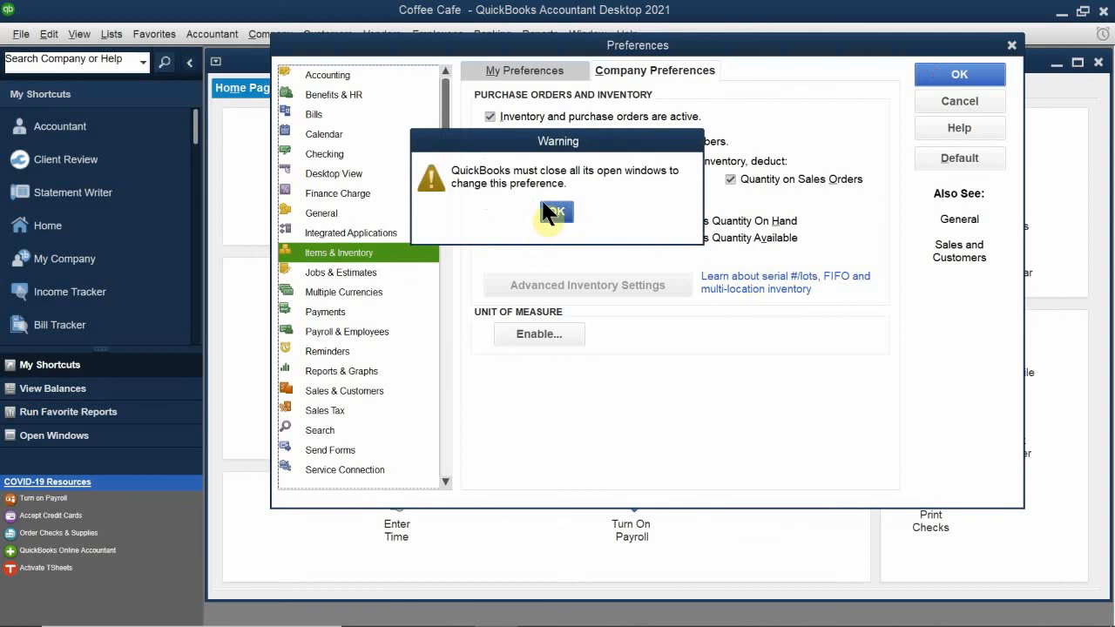
click(557, 212)
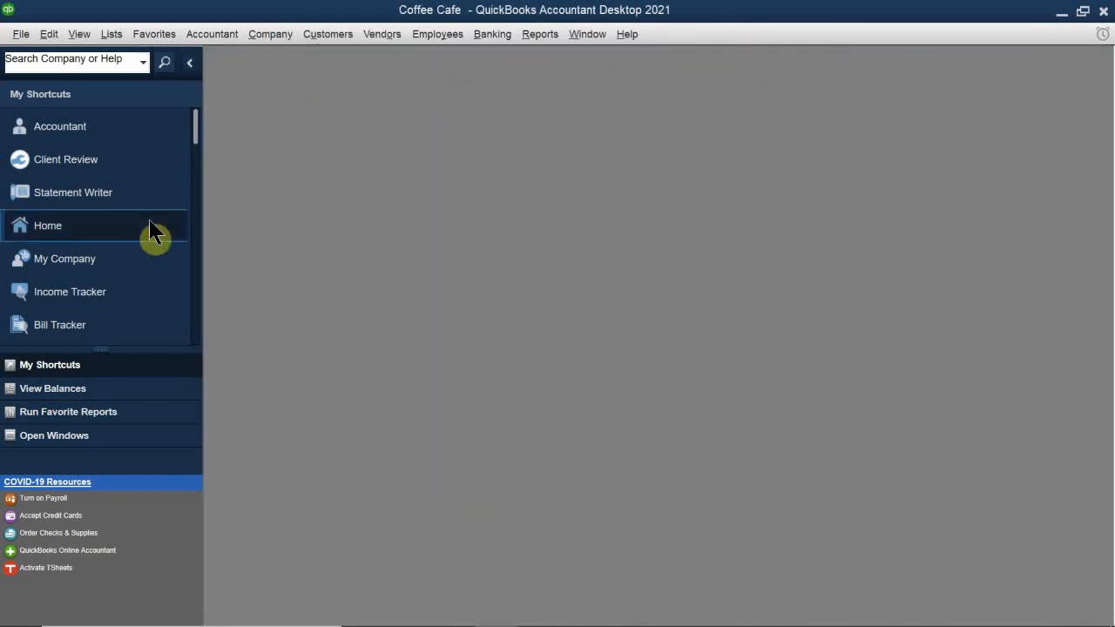
- Open the Home page from My Shortcuts and maximize it to show the Purchase Orders, Receive Inventory and Enter Bills icons
click(59, 127)
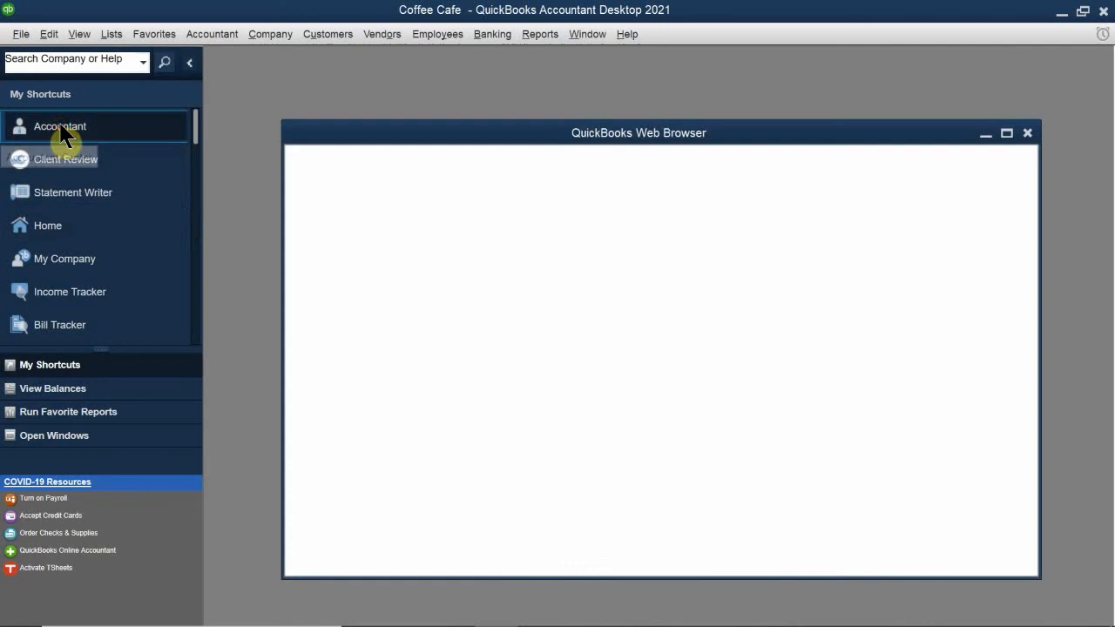
drag(475, 113, 430, 230)
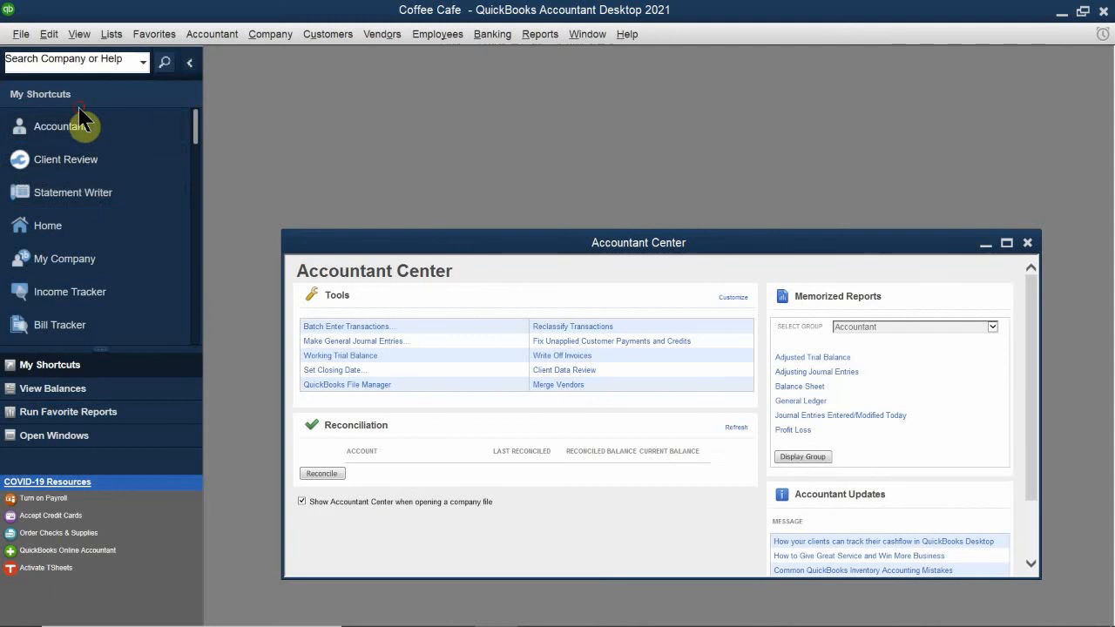
click(68, 237)
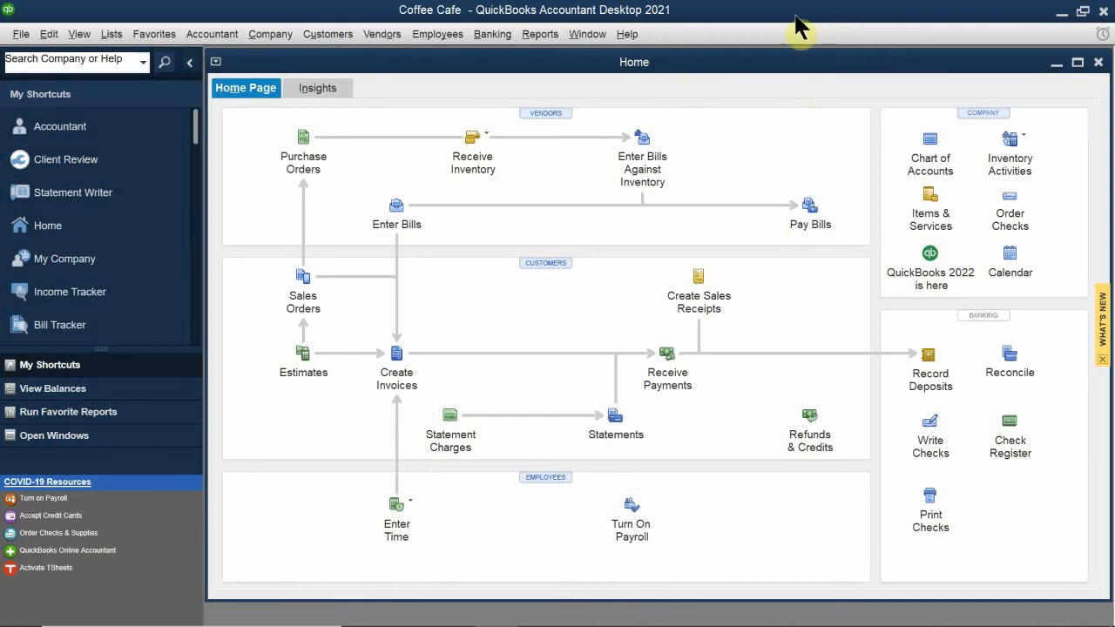
double_click(737, 61)
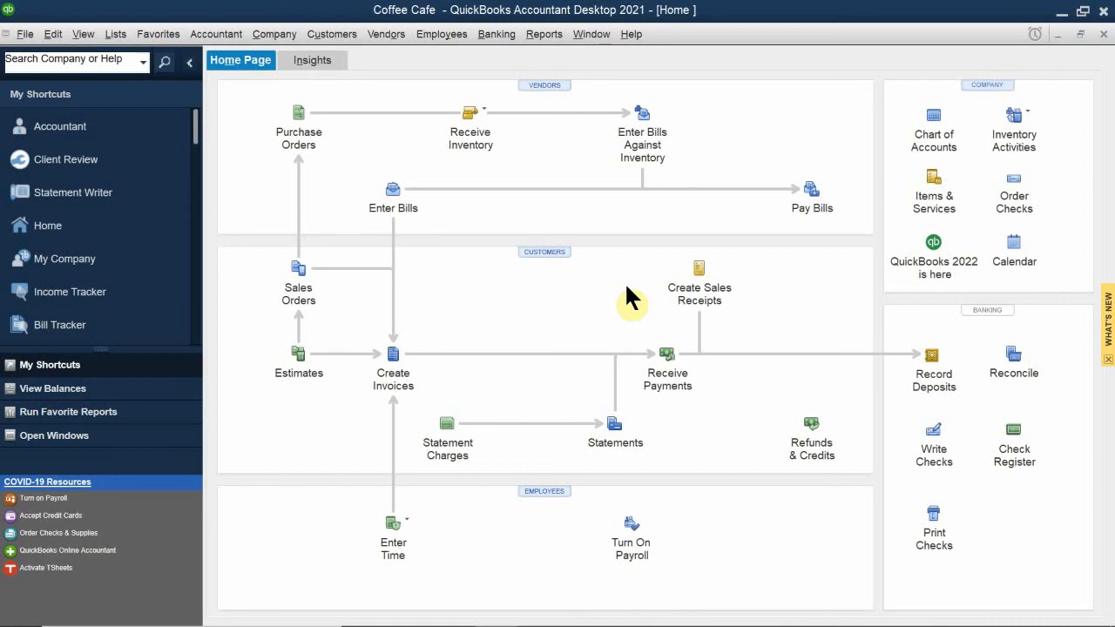
mouse_move(544, 616)
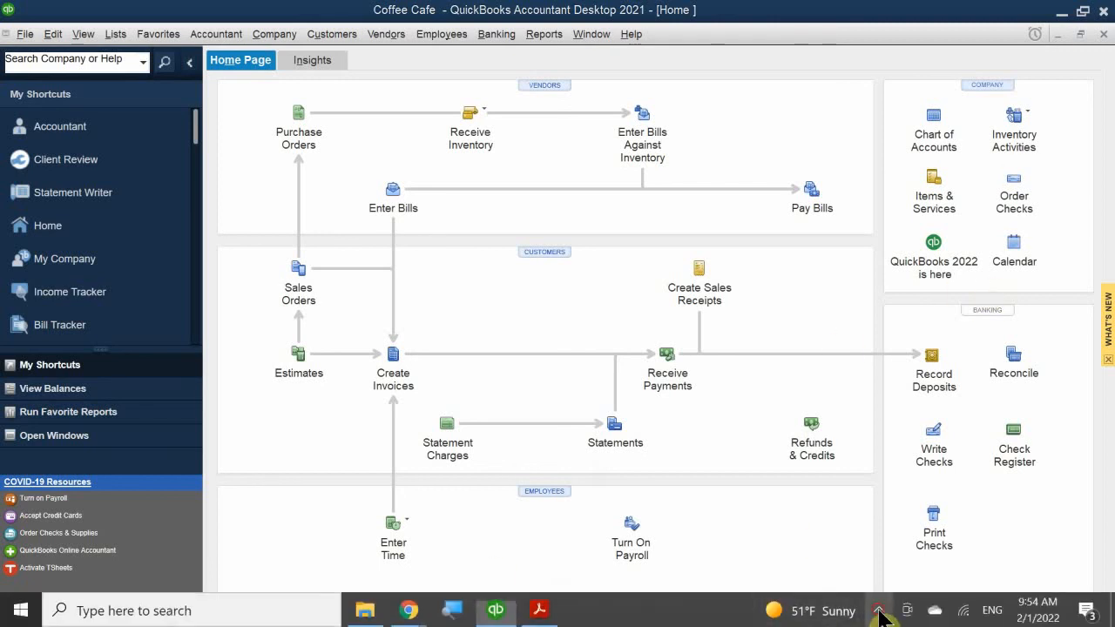
click(878, 611)
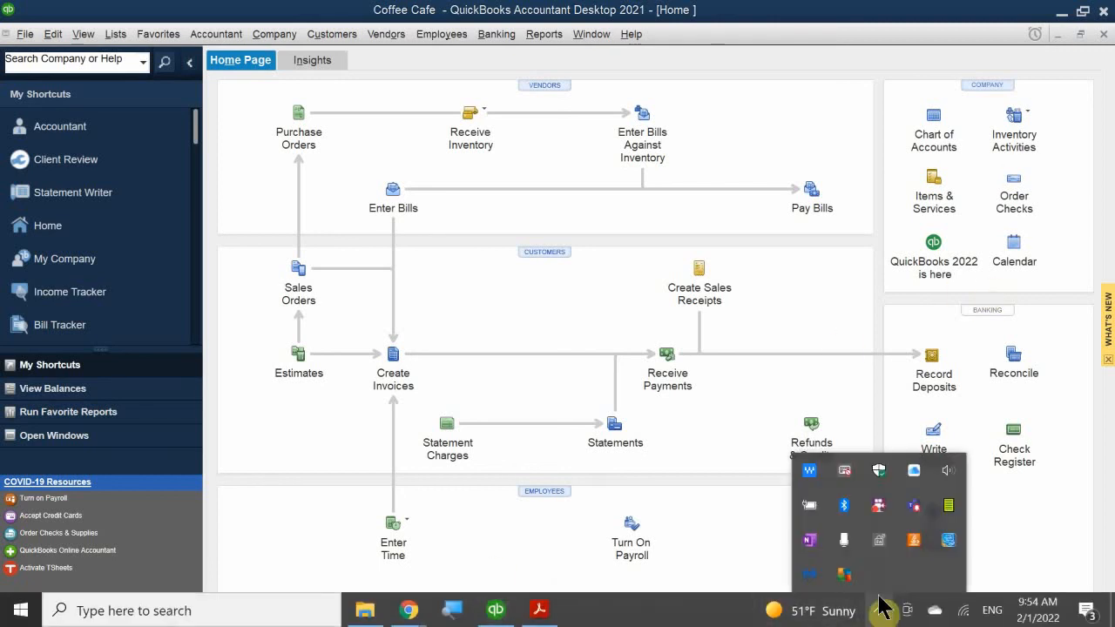
right_click(878, 514)
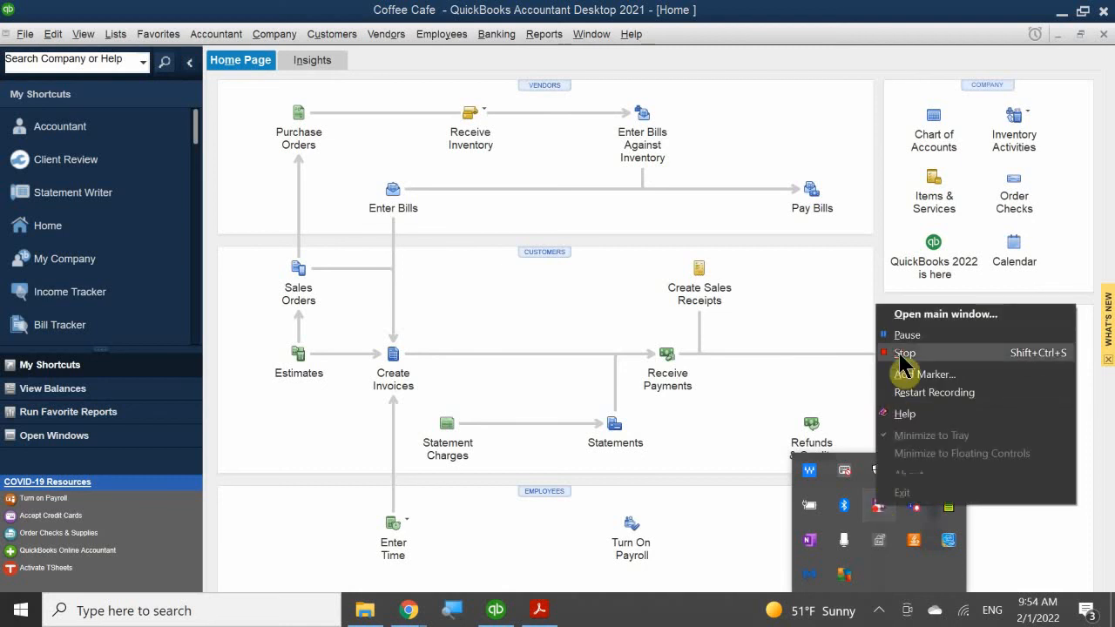